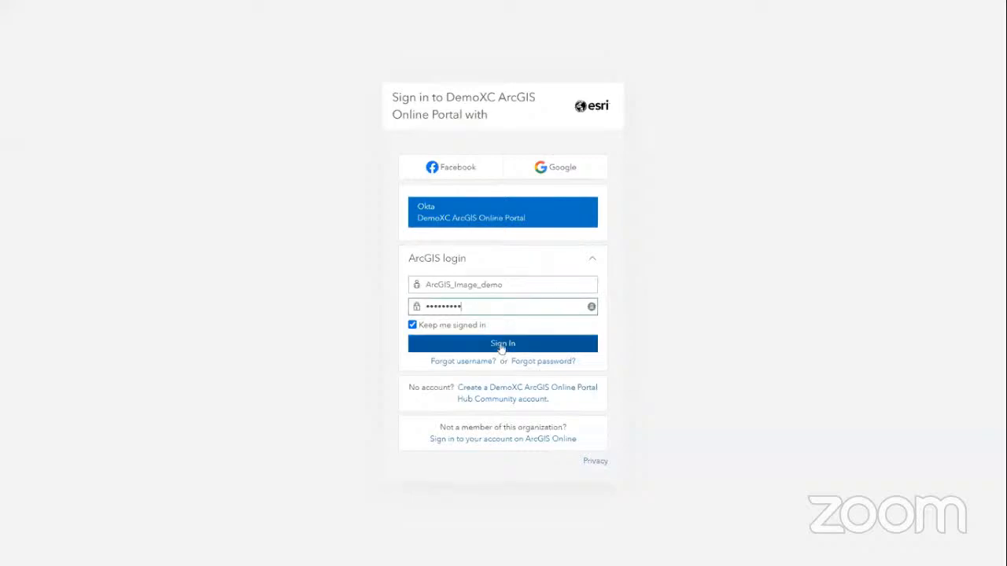
Sign in and check the licenses listed under My settings, then go to Content
click(501, 347)
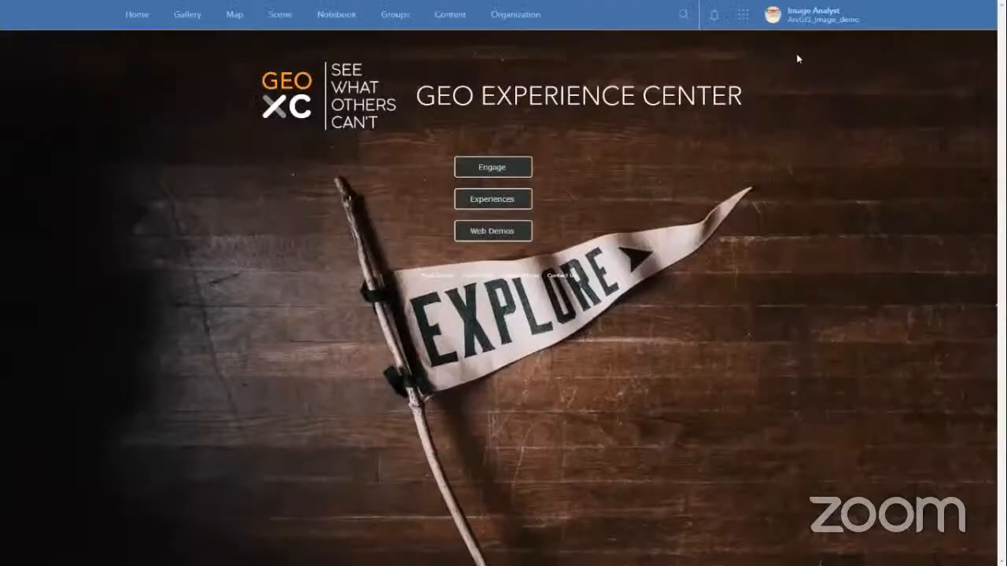
click(811, 22)
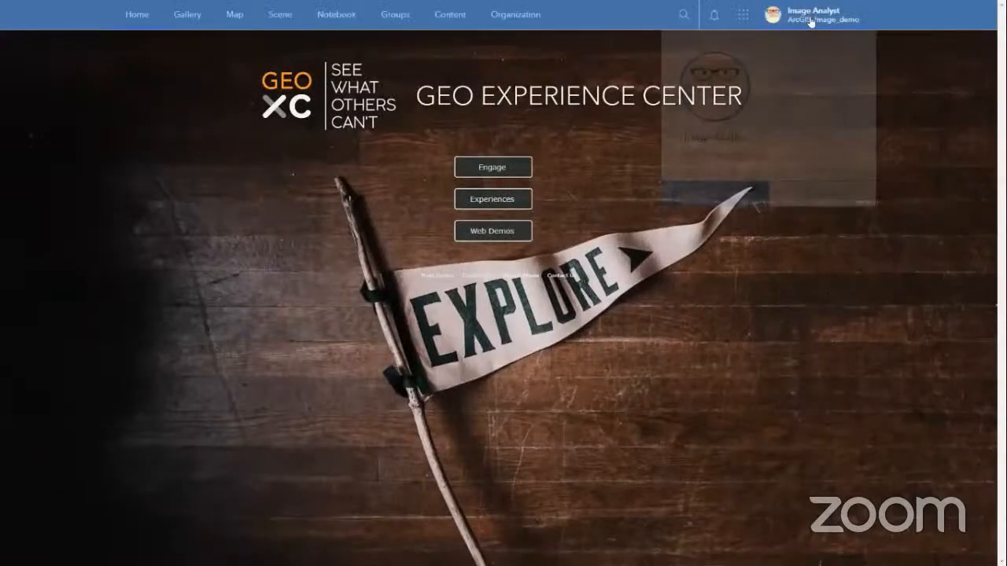
click(796, 85)
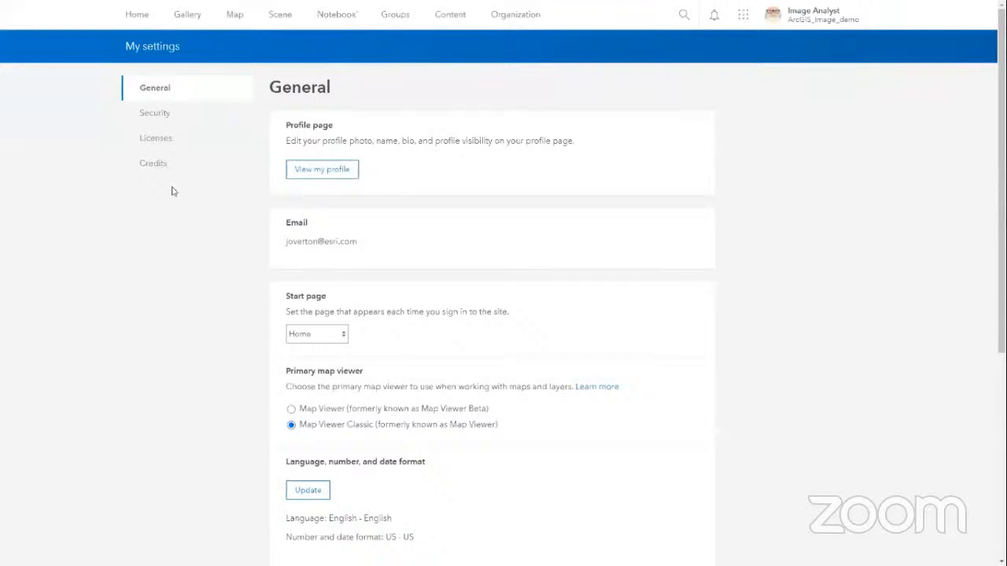
click(162, 143)
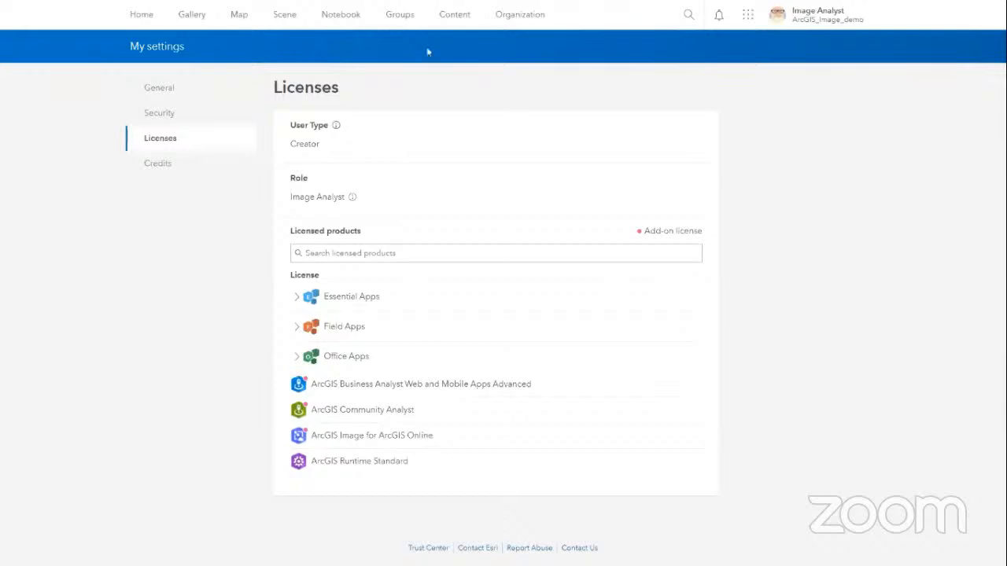
click(440, 16)
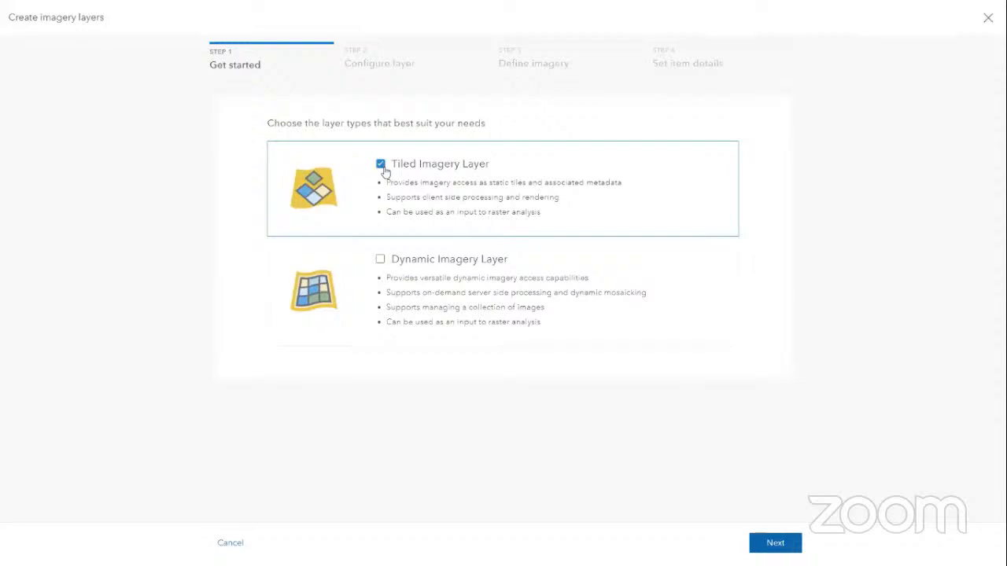
Keep Tiled Imagery Layer selected and set the Sentinel-2 raster type's product type to Level2
click(380, 167)
click(378, 187)
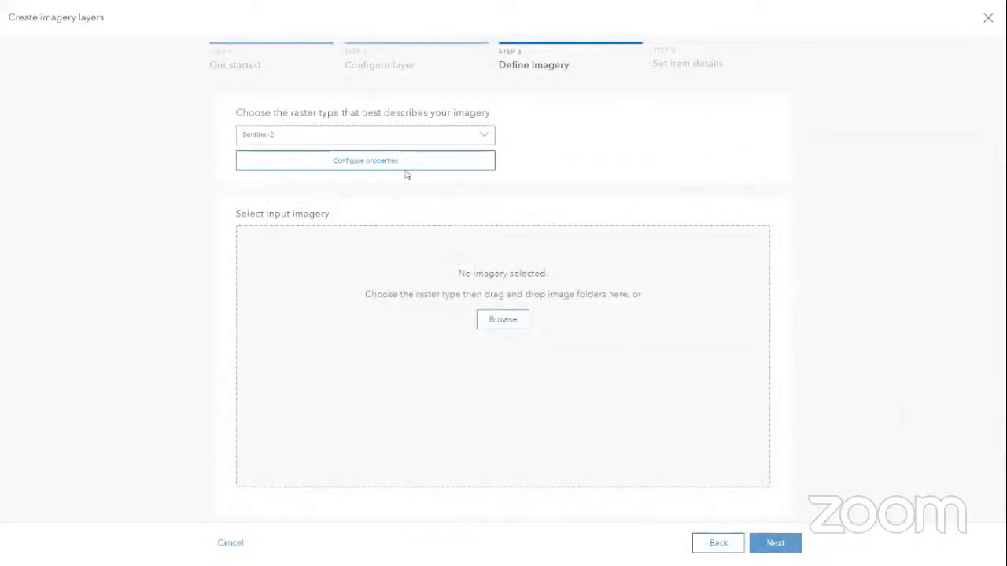
click(403, 163)
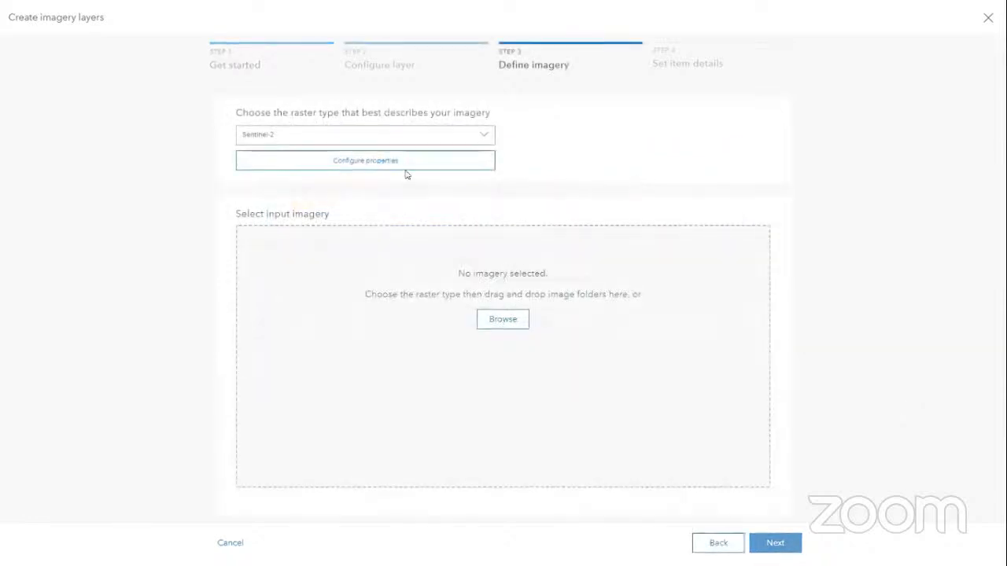
click(395, 162)
click(346, 120)
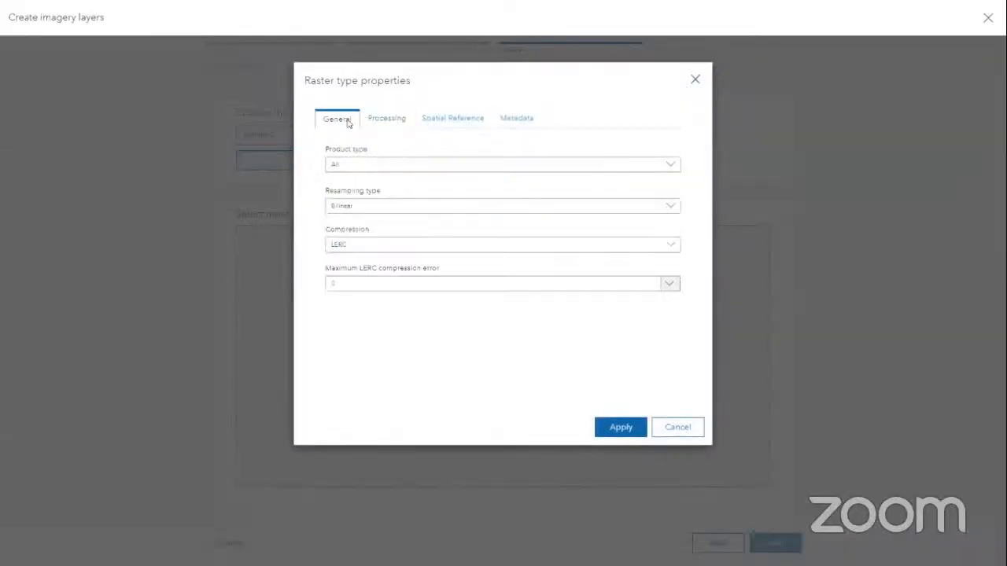
click(352, 165)
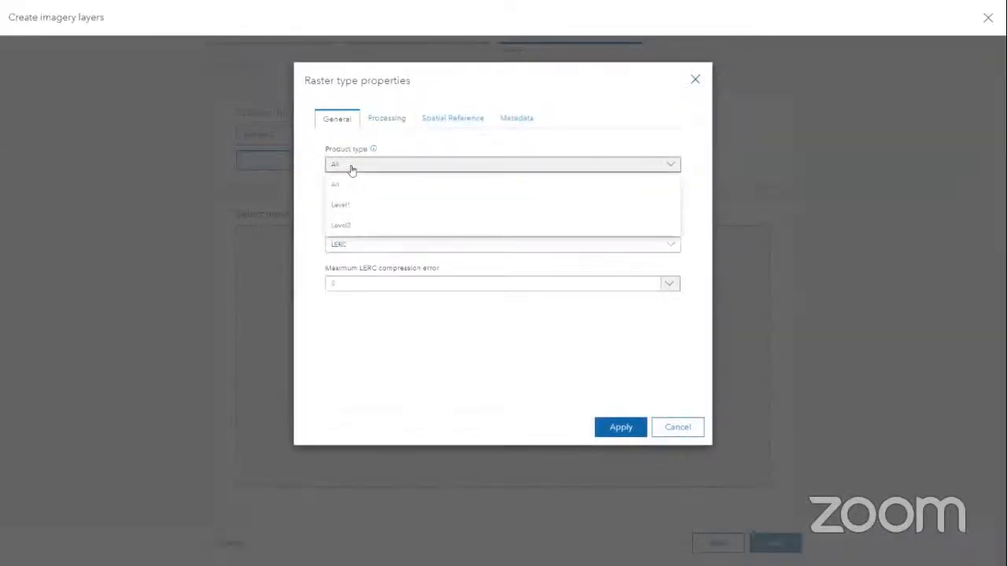
double_click(351, 229)
click(622, 429)
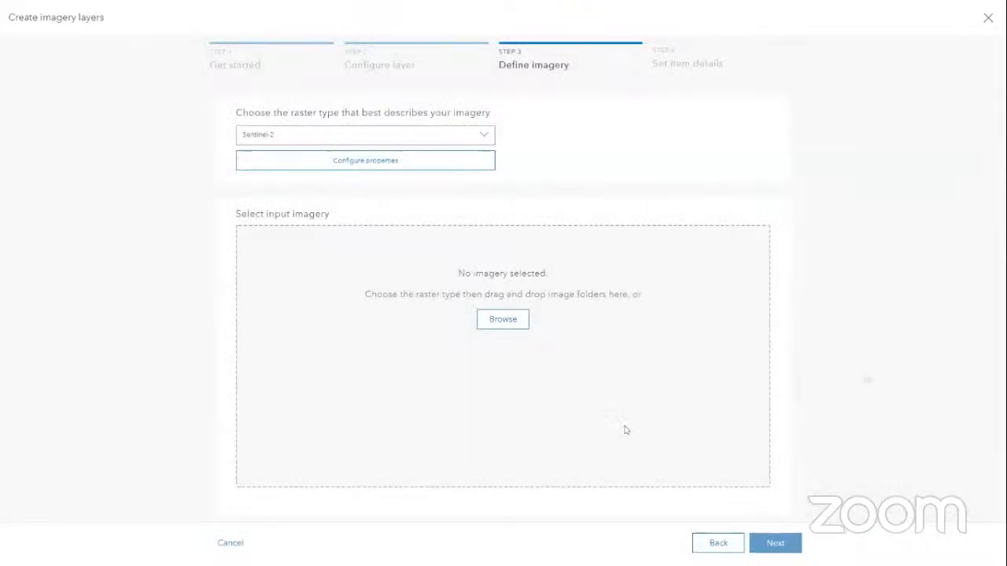
Set the Sentinel-2 processing template to BOA Reflectance and apply it
click(367, 167)
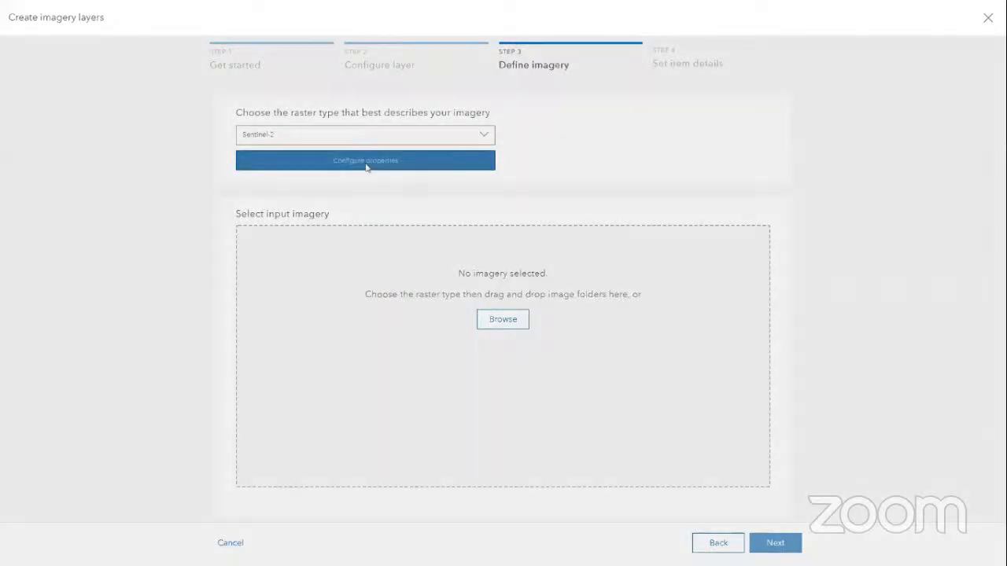
click(375, 166)
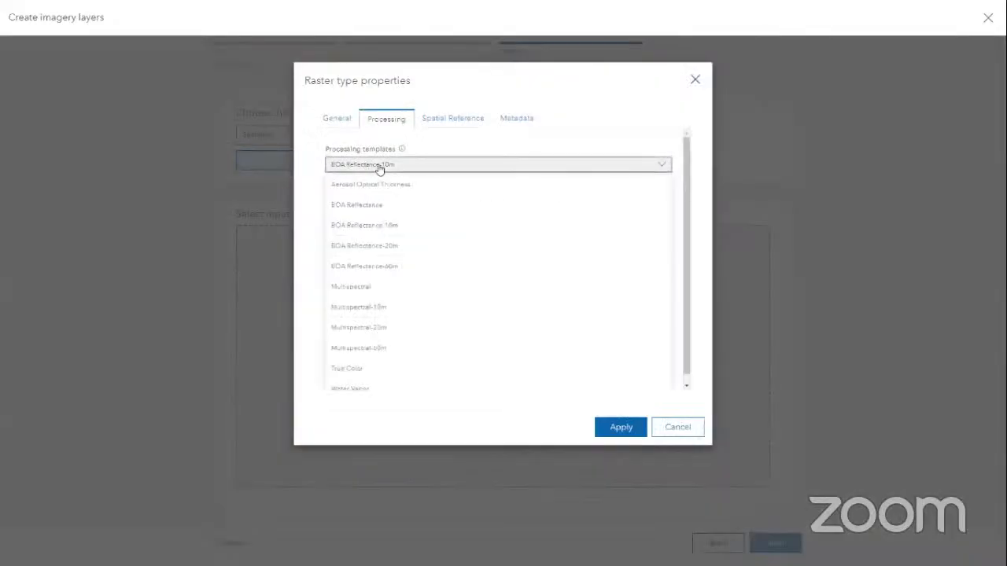
click(373, 204)
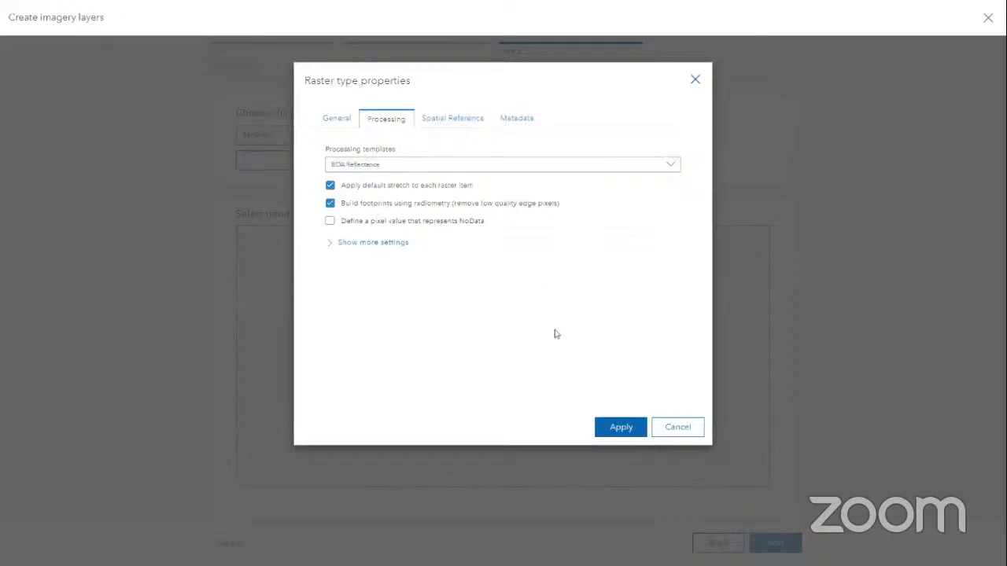
click(618, 428)
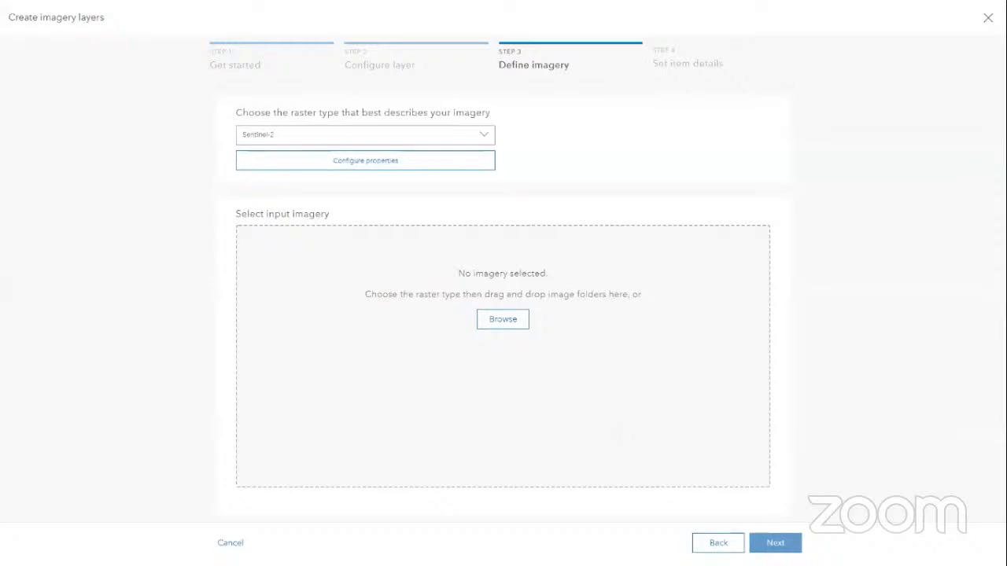
Drag the four GrizzlyCreek2020 SAFE folders from File Explorer into the input imagery drop zone
drag(1006, 167, 714, 87)
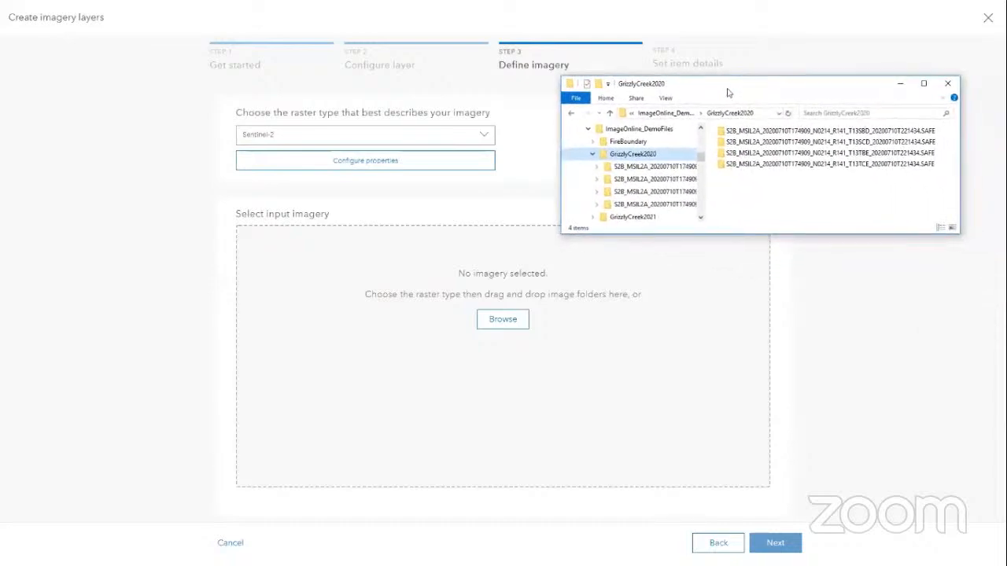
click(764, 134)
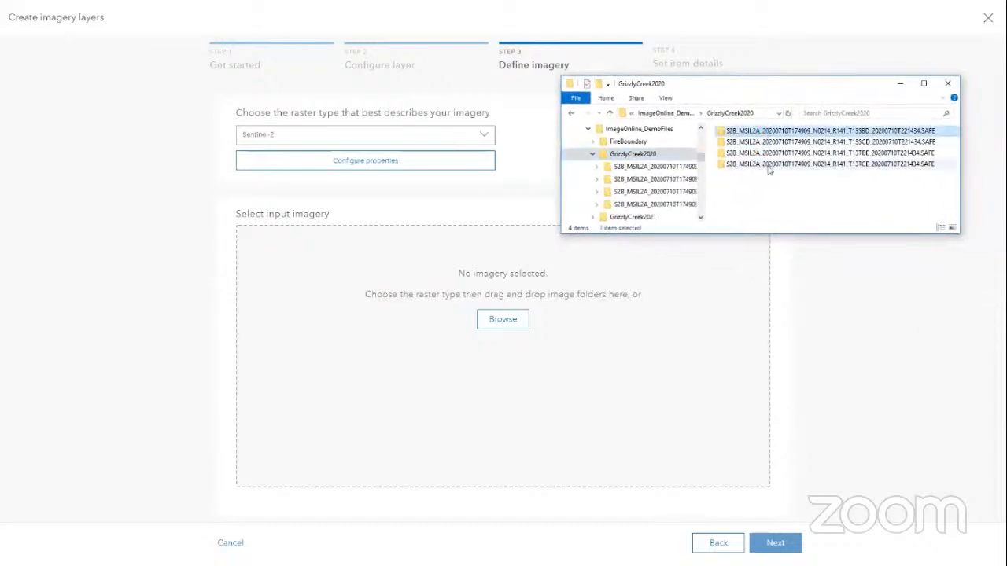
shift+click(768, 167)
drag(777, 167, 558, 369)
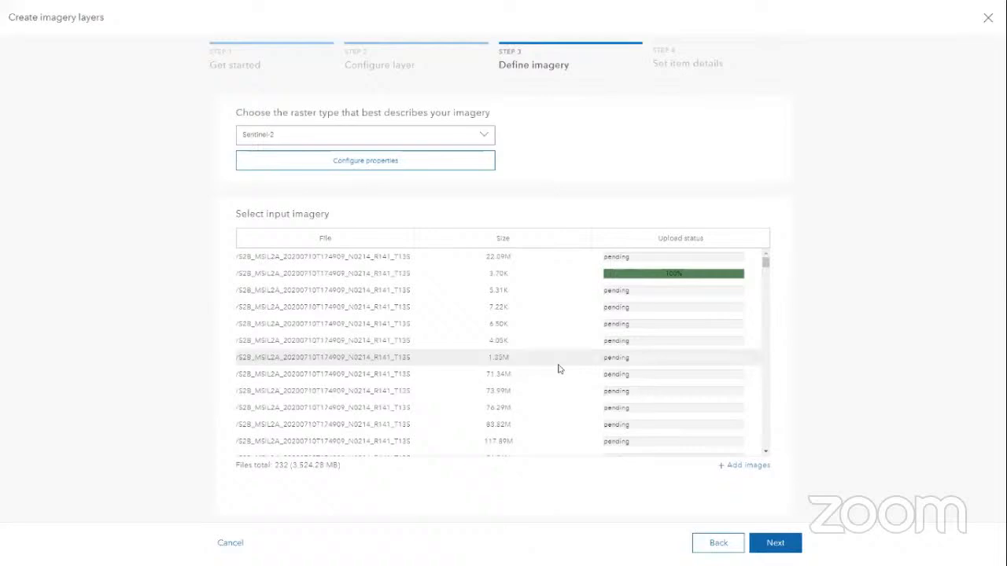
Title the layer 'Pre Burn Grizzly Fire Image Mosaic 2020' and tag it Sentinel-2, Grizzly Fire, Imagery, Dynamic Image Layer
click(775, 544)
click(371, 164)
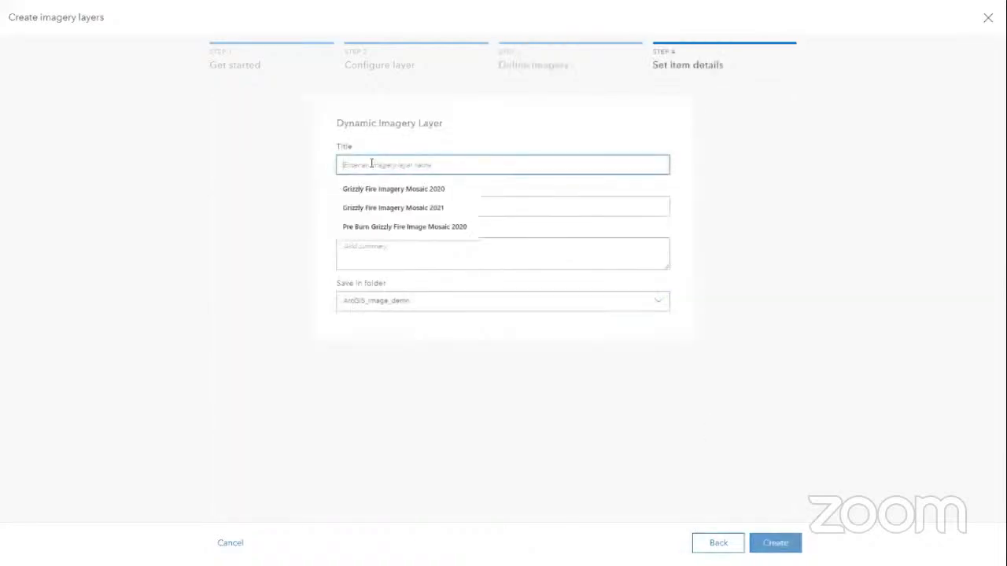
click(370, 227)
click(351, 206)
text(g)
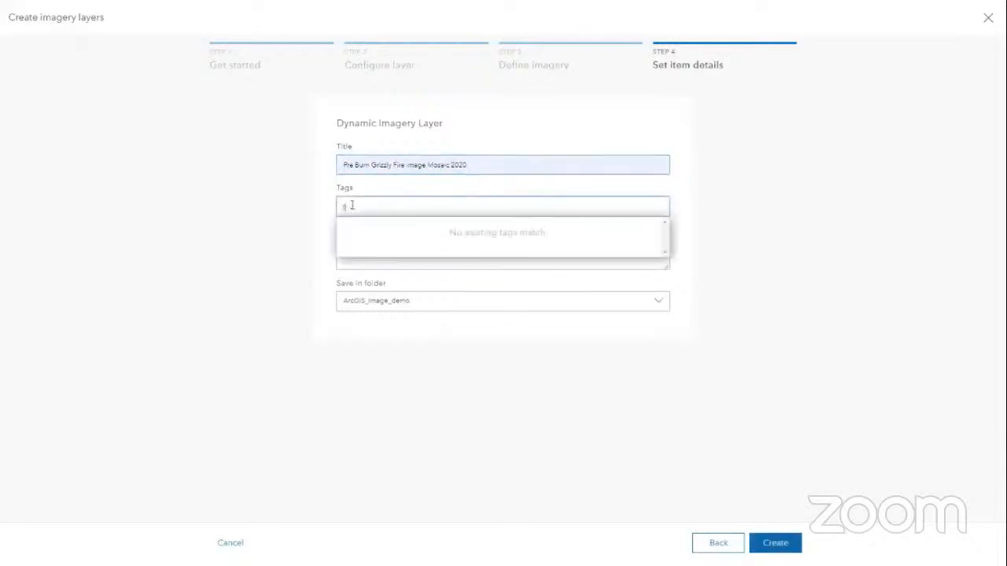
text(entine)
text(l-2, Grizzly)
text( Fire)
text(, imagery)
text(, Dynam)
text(ic )
text(Image Layer)
key(Return)
Add the summary 'Dynamic image Layer of Pre Burn Grizzly Fire 2020' and create the layer
click(412, 250)
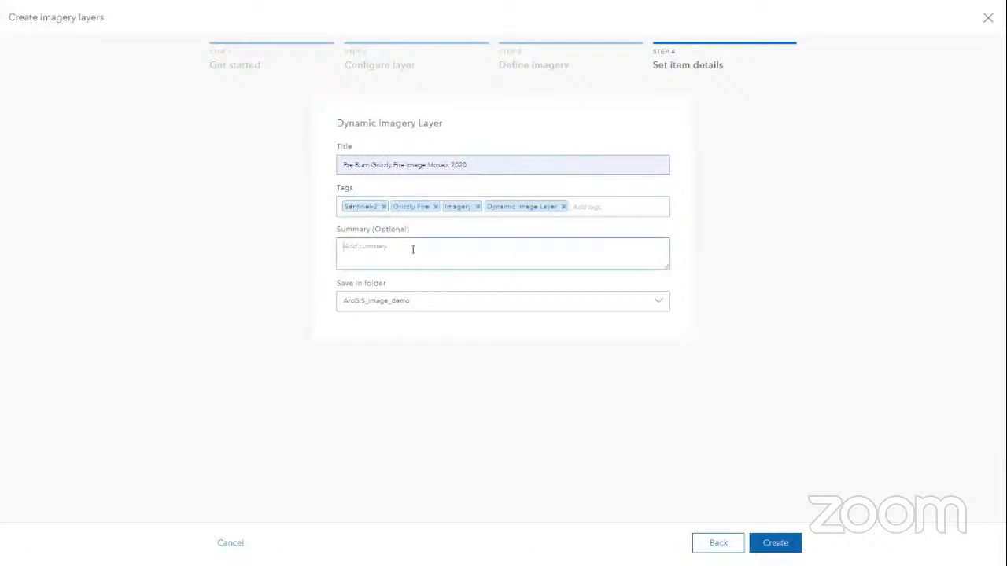
text(Dynamic image Layer of Pre B)
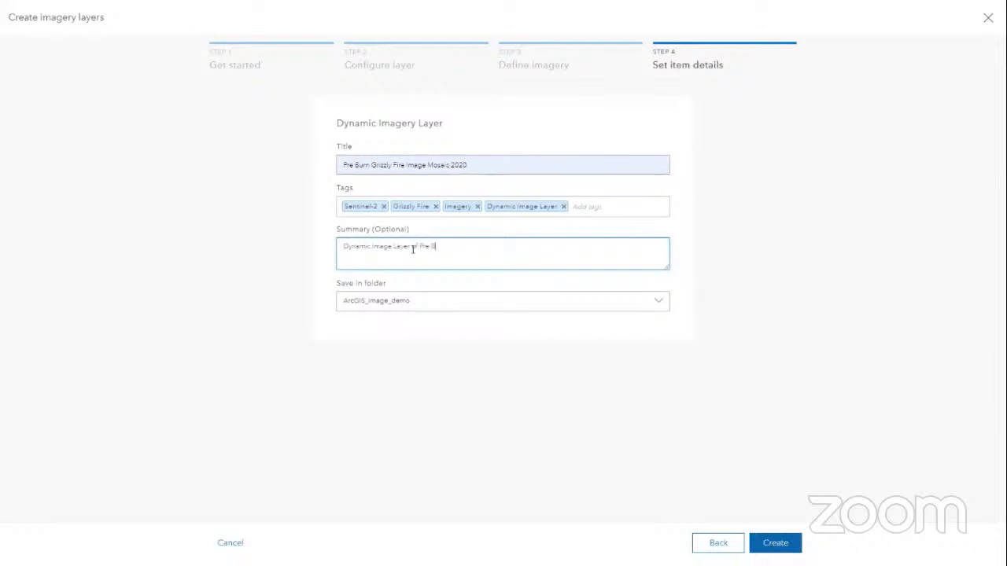
text(urn Grizzly Fire 2020)
click(776, 545)
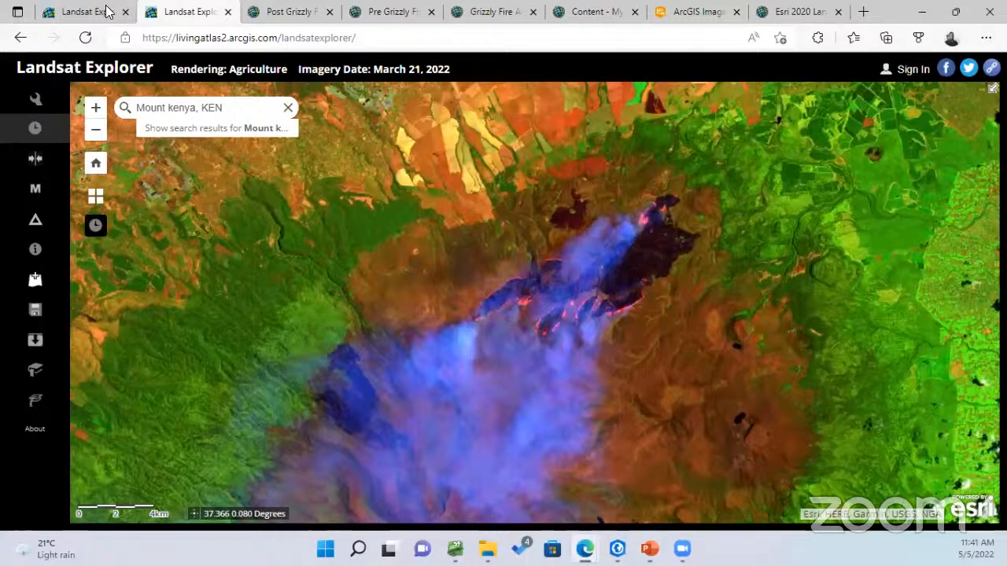
Review the Post Grizzly Fire 2021 and Pre Grizzly Fire 2020 image mosaic item pages in Edge
key(super+Down)
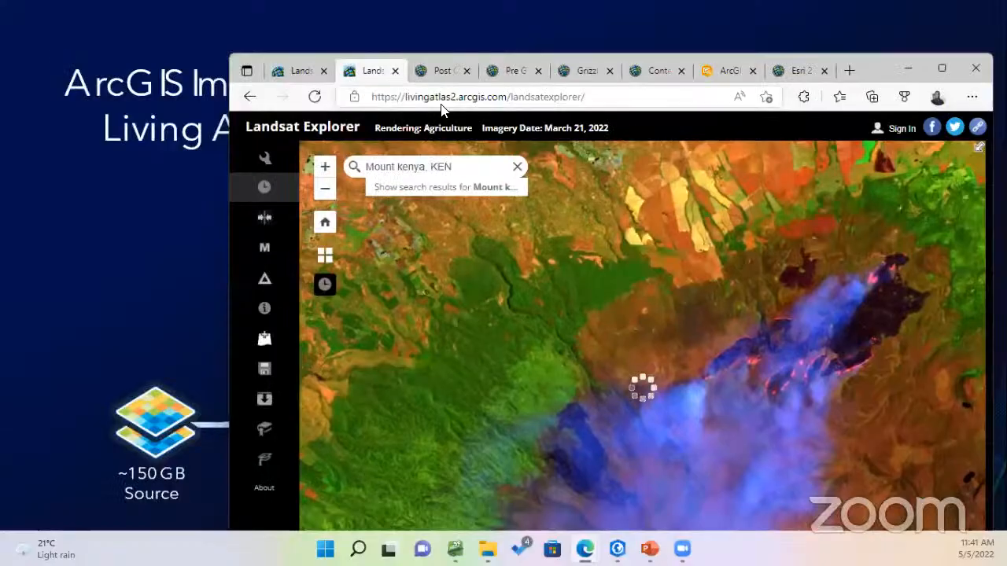
click(443, 70)
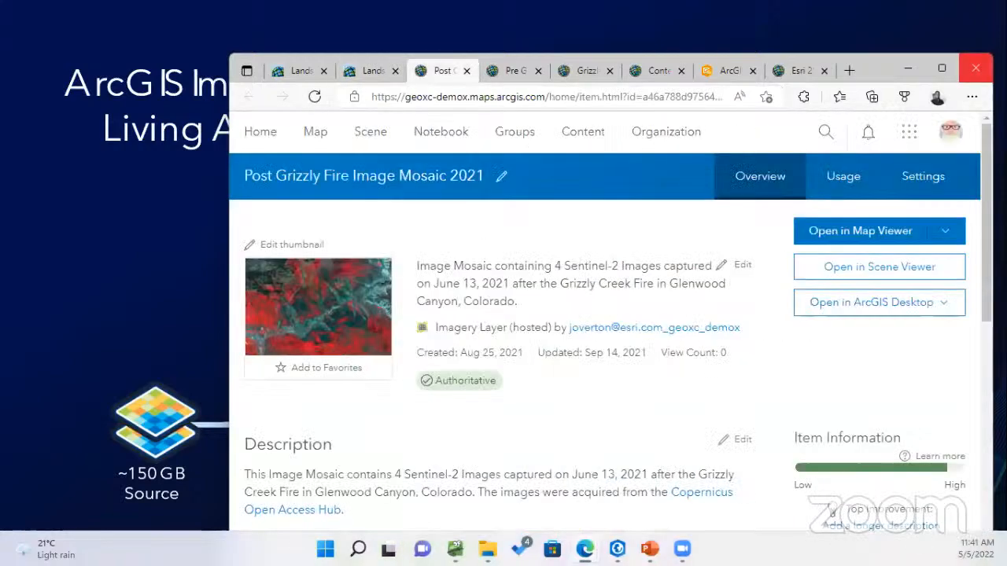
click(943, 73)
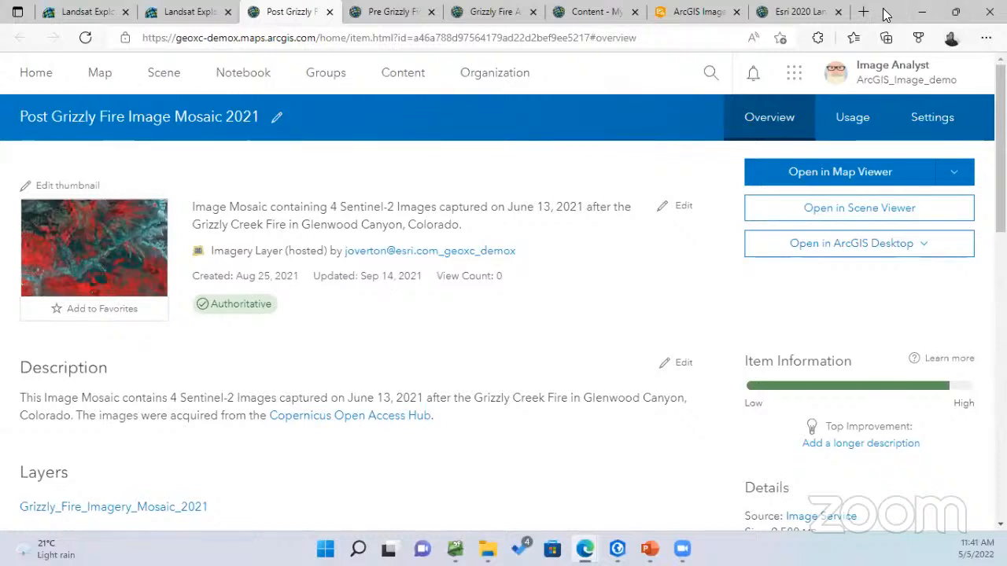
key(super+Down)
click(327, 108)
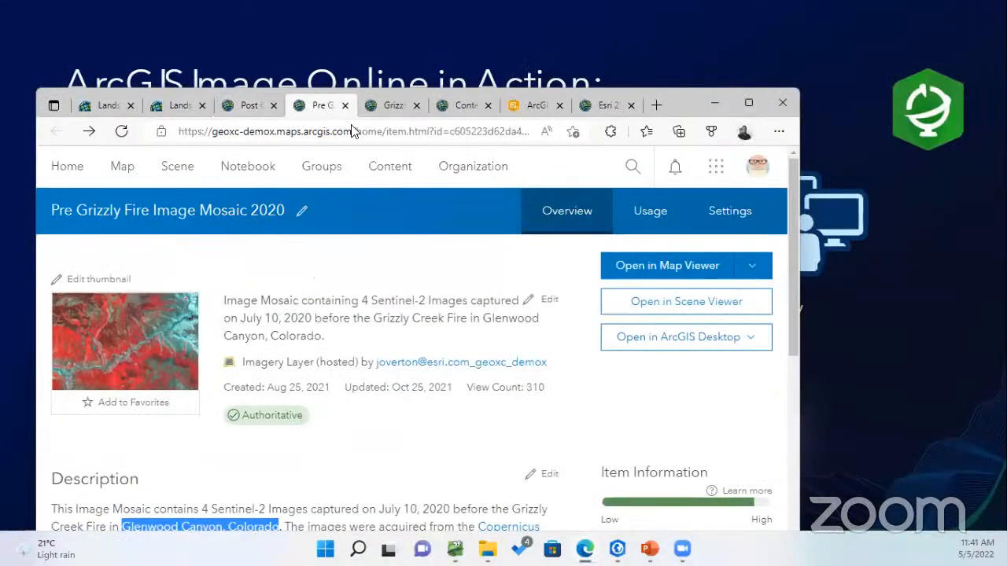
click(749, 103)
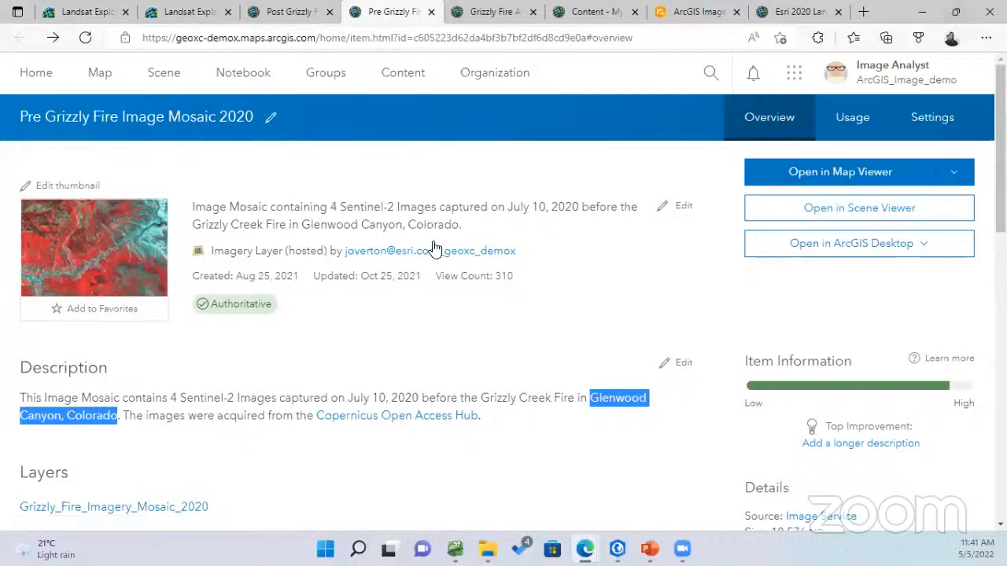
click(312, 349)
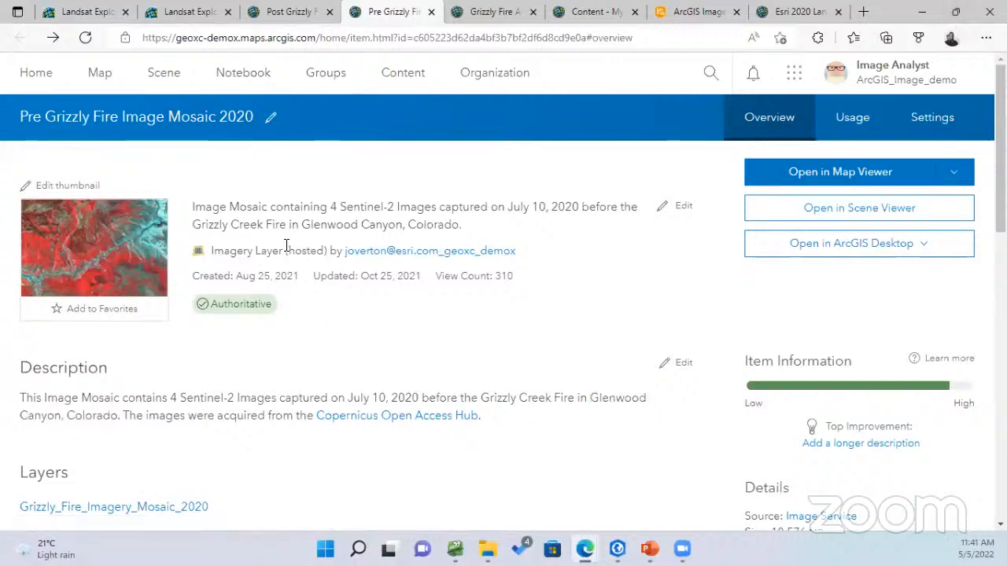
double_click(891, 13)
Open the Grizzly Fire Analysis web map full-screen with its layer list, framing the fire area
click(462, 86)
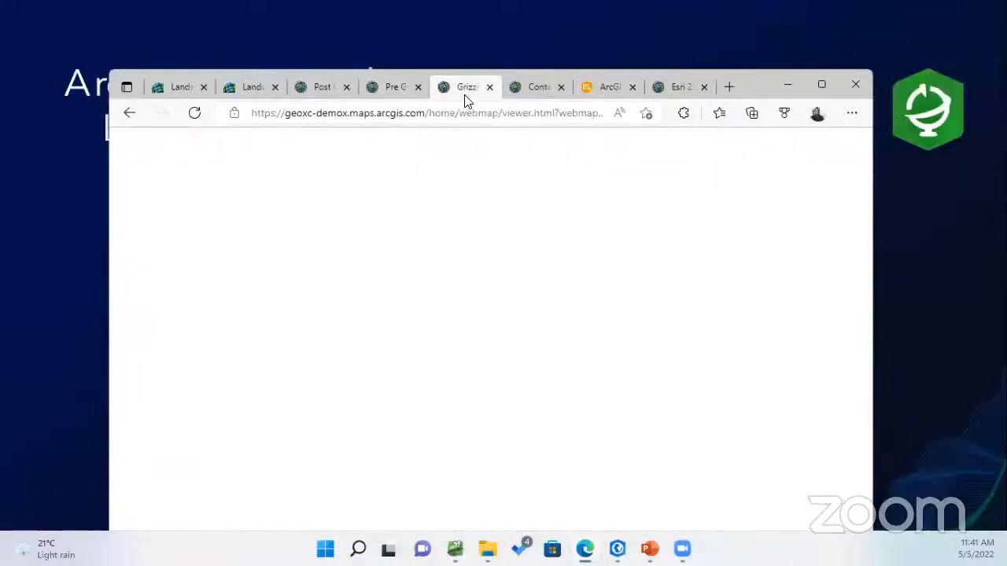
click(821, 85)
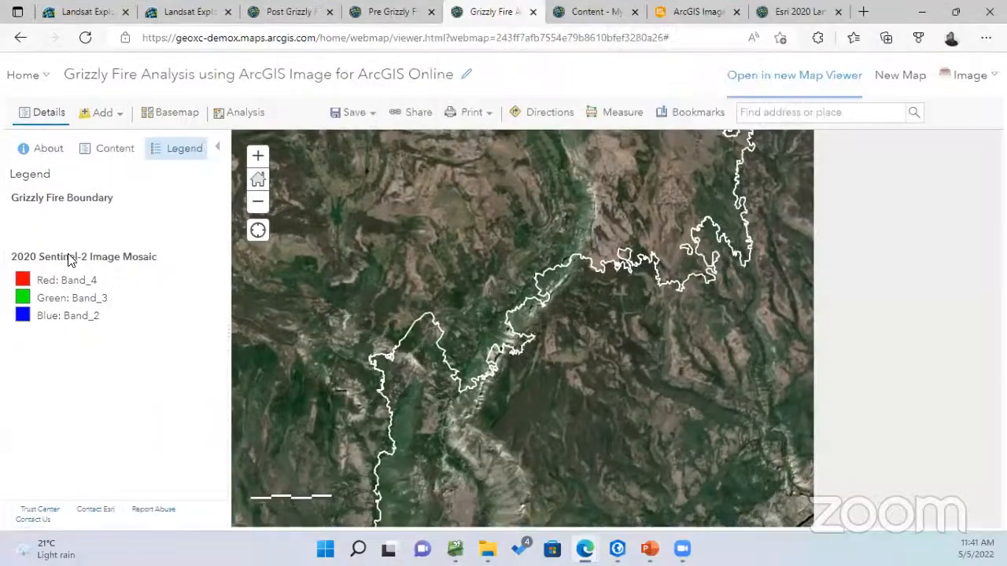
click(98, 156)
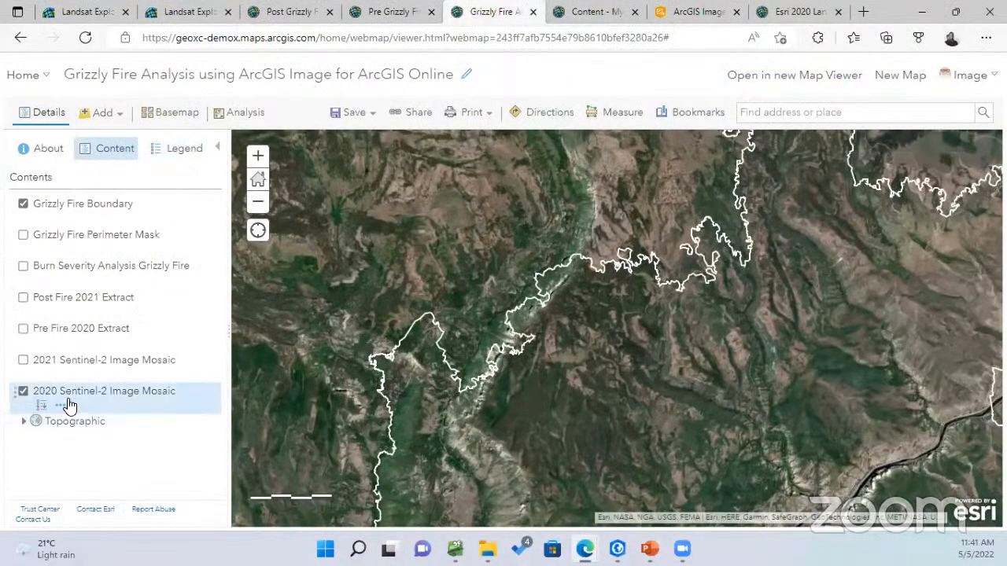
scroll(515, 296, up, 2)
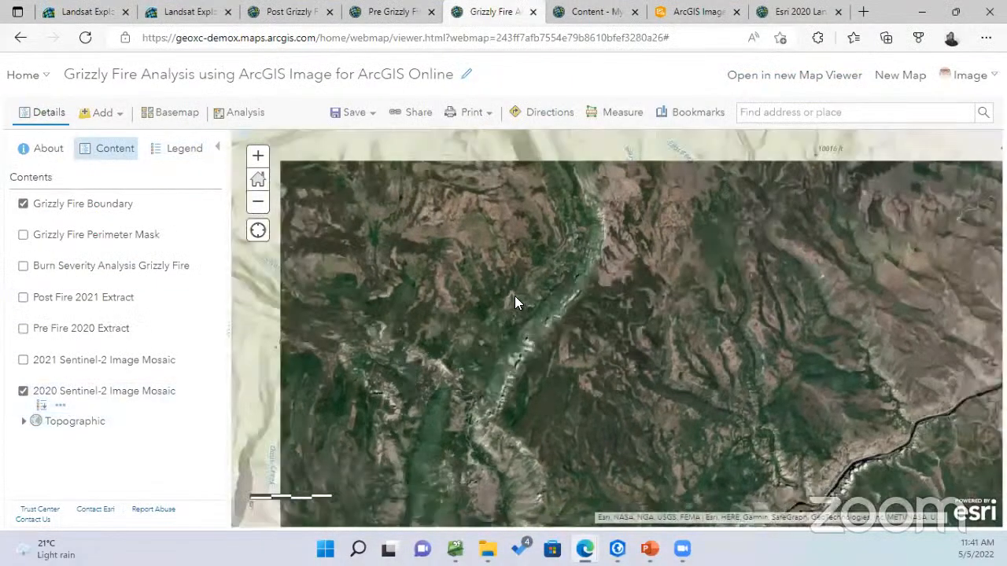
scroll(619, 299, down, 2)
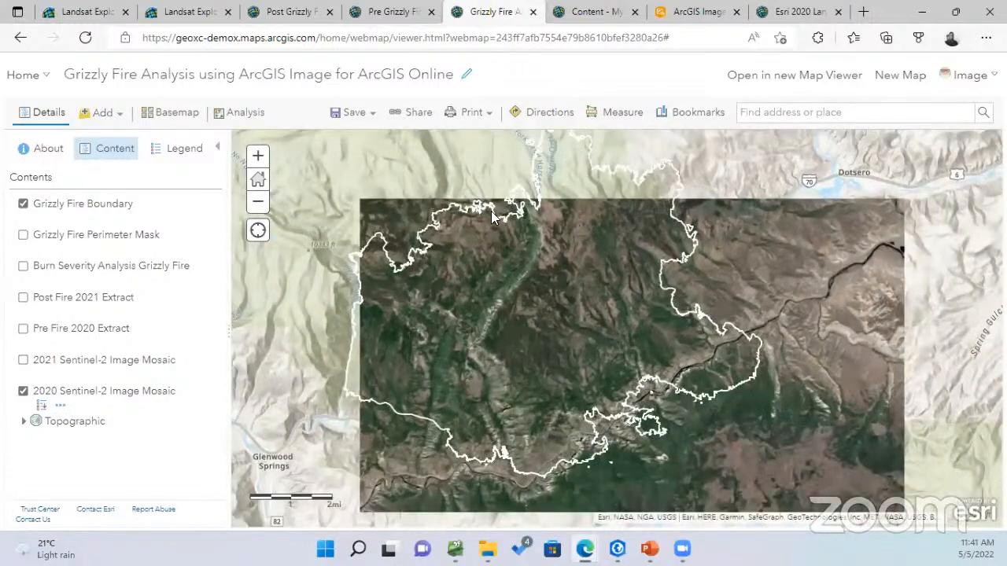
drag(513, 302, 549, 291)
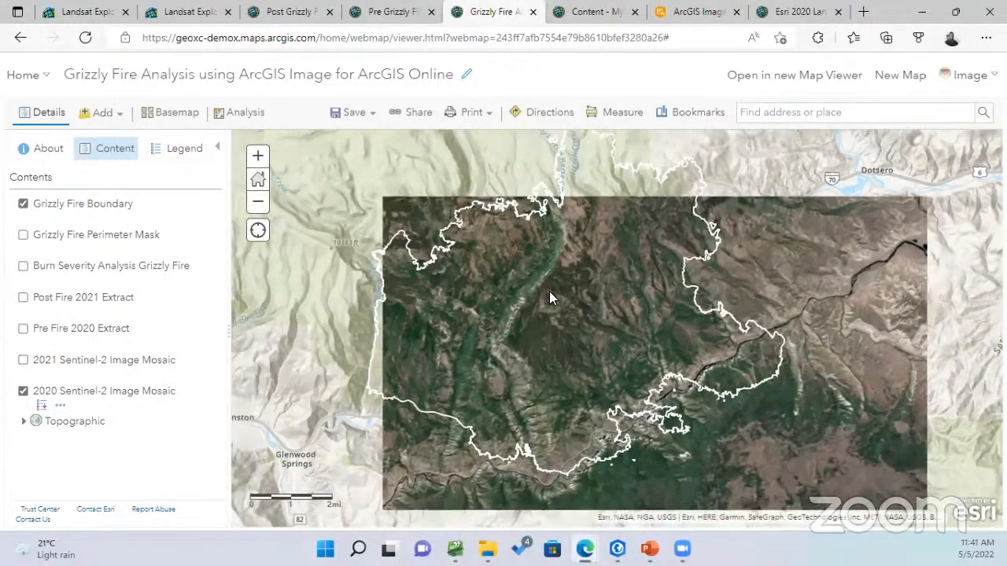
Toggle the 2020 Sentinel-2 Image Mosaic and show its Red Band_4, Green Band_3, Blue Band_2 legend
click(22, 394)
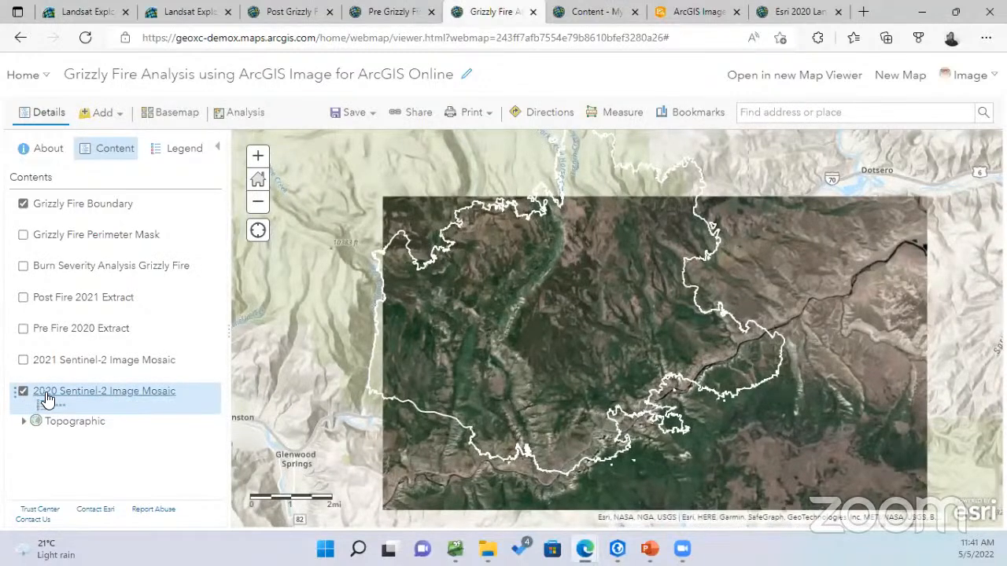
click(23, 393)
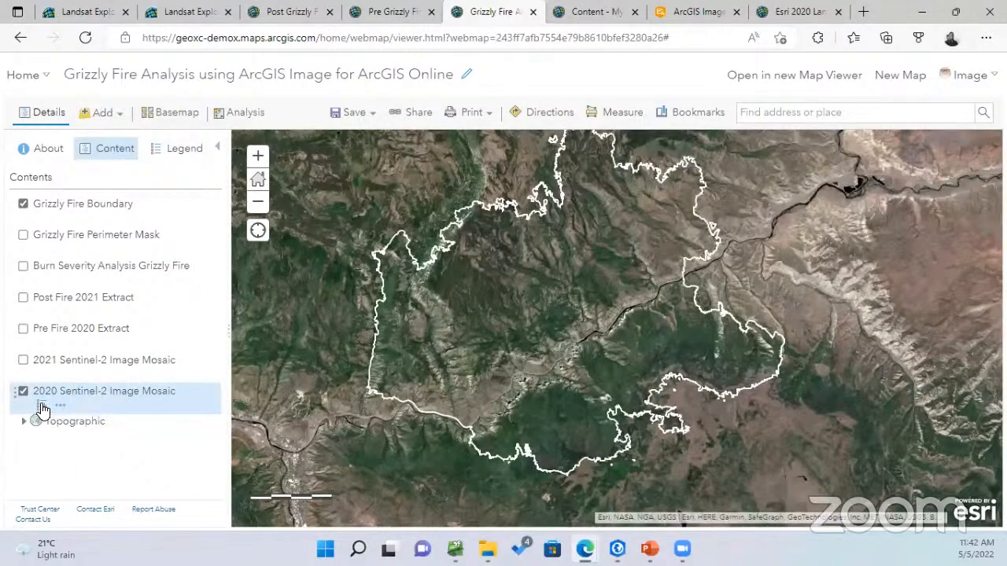
click(42, 409)
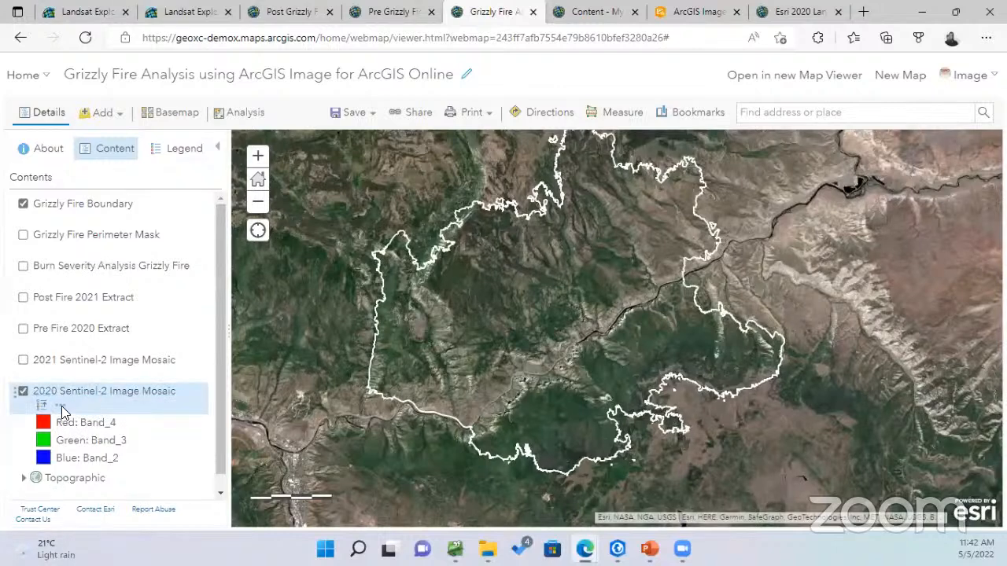
click(60, 406)
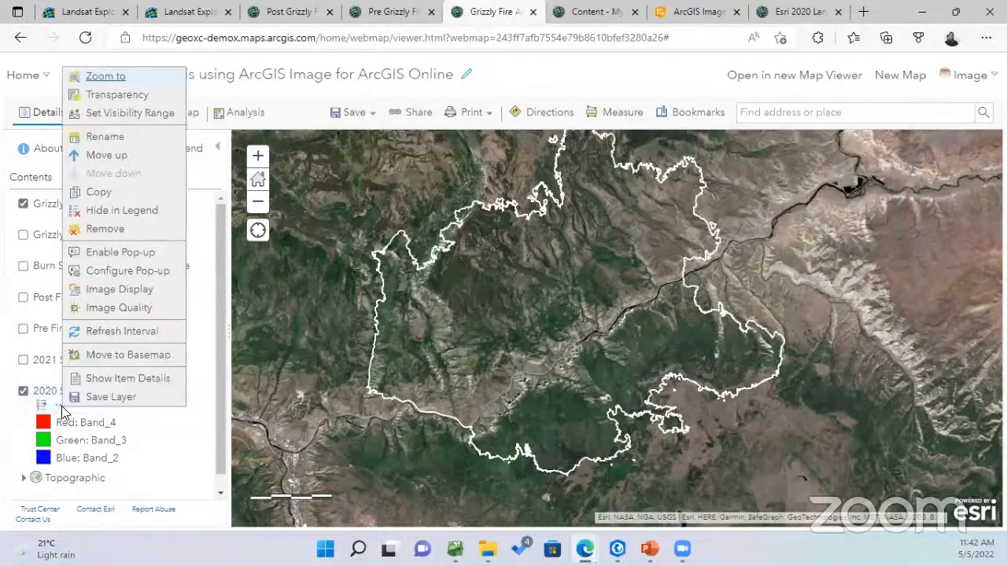
Render the 2020 Sentinel-2 mosaic with the Color Infrared renderer
click(137, 293)
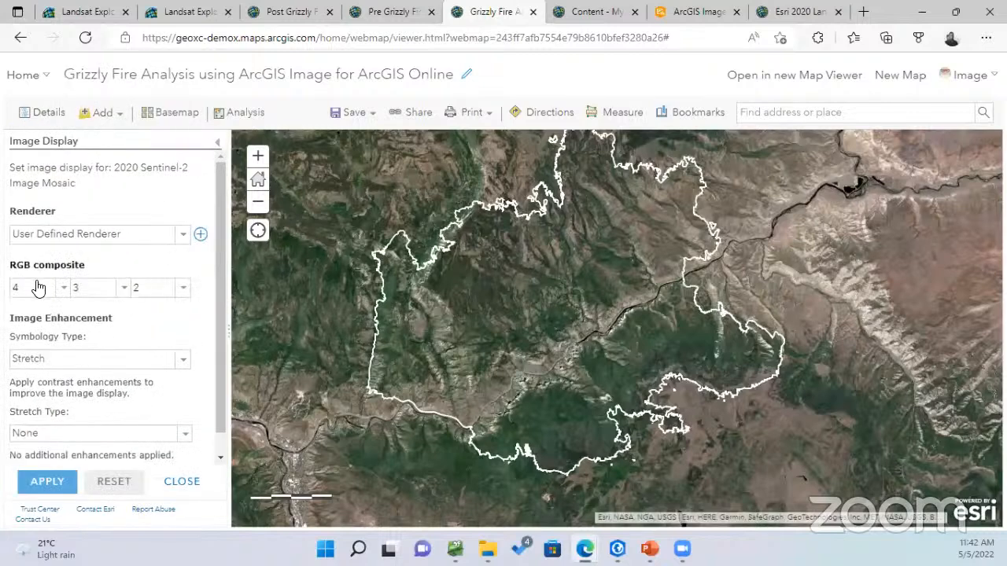
click(64, 288)
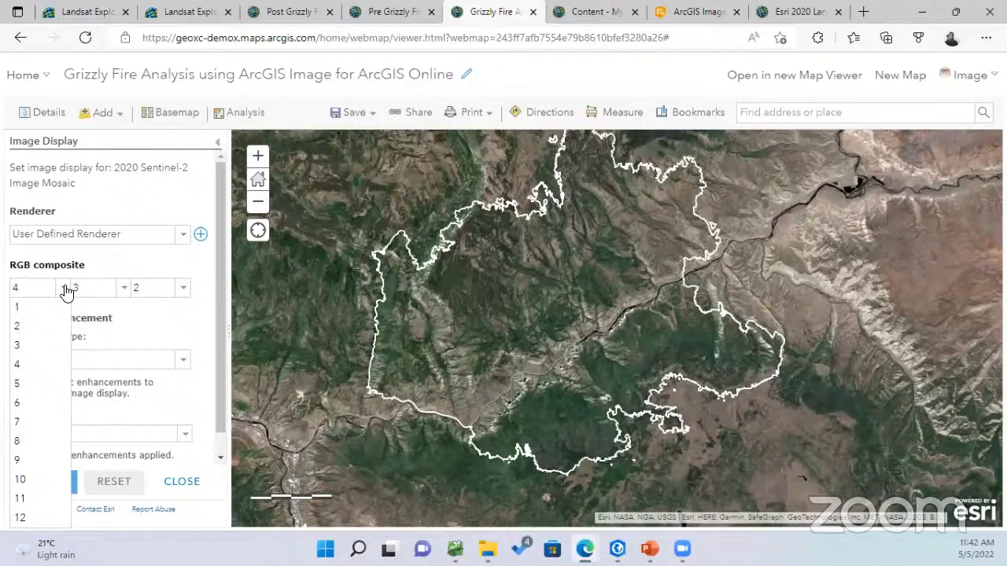
click(89, 288)
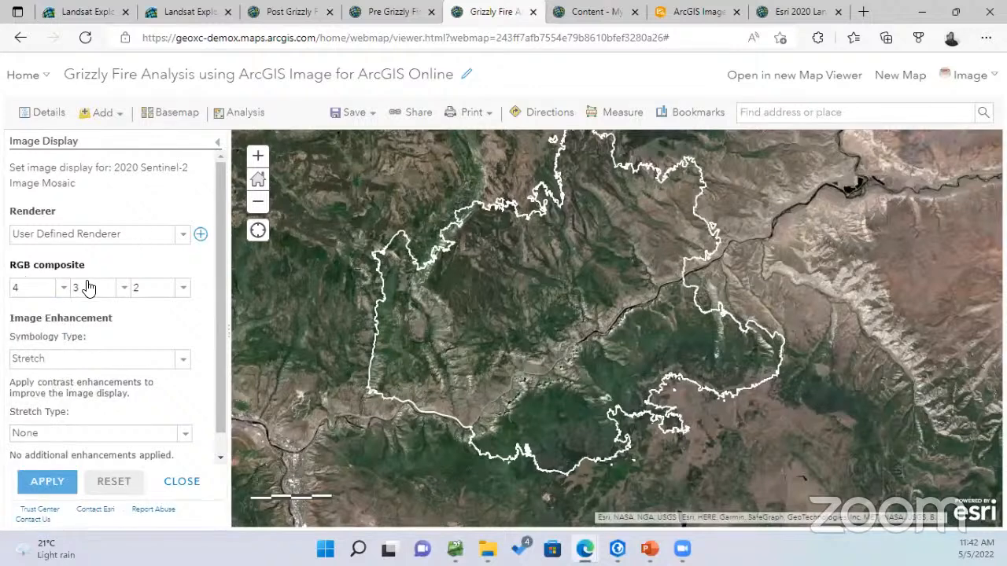
click(182, 238)
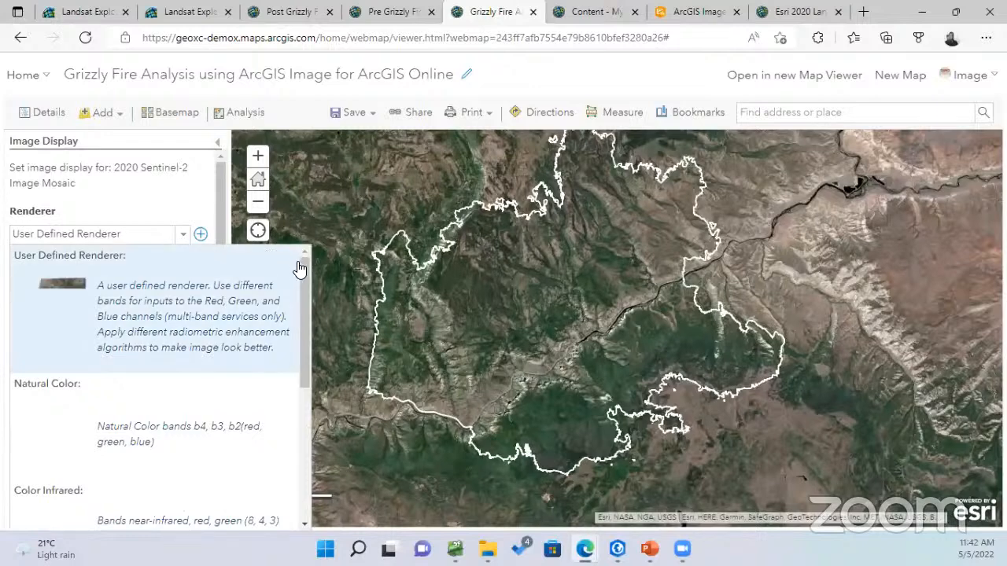
drag(303, 264, 292, 349)
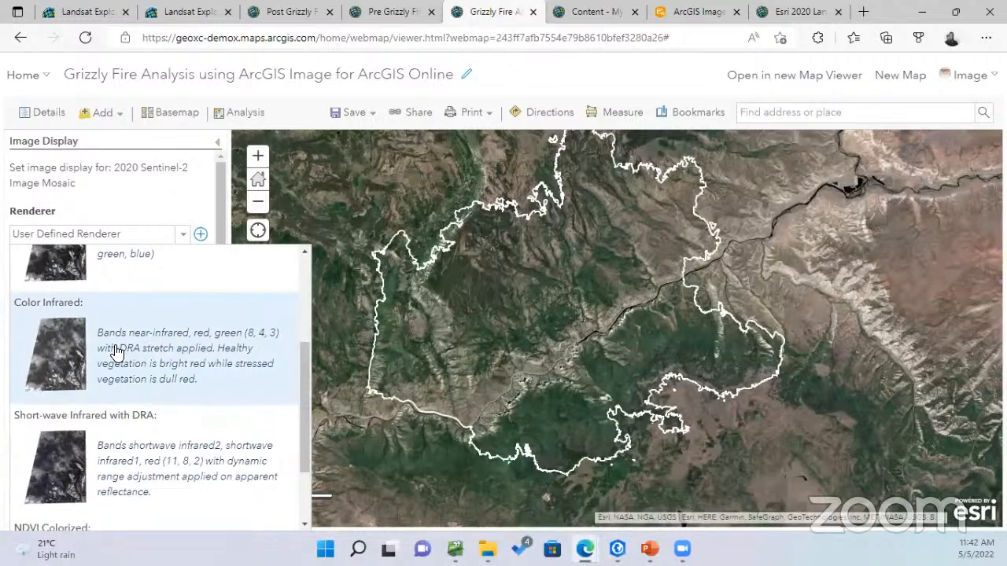
scroll(178, 370, down, 1)
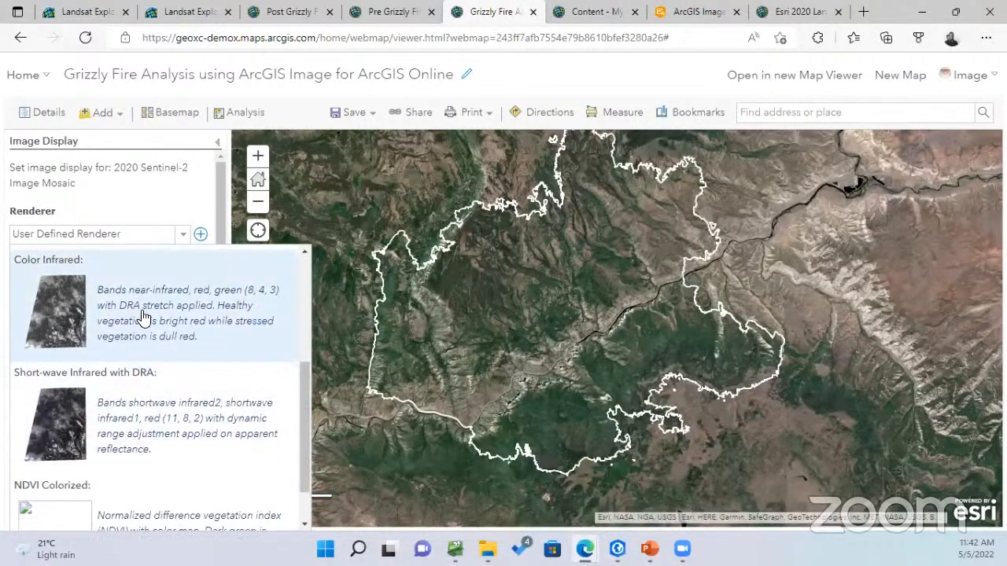
click(143, 312)
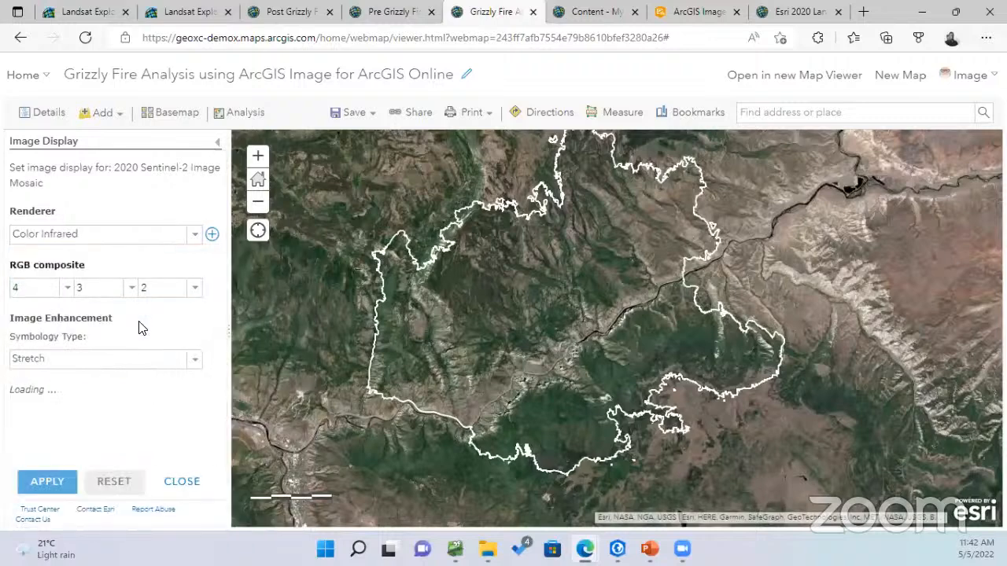
click(49, 482)
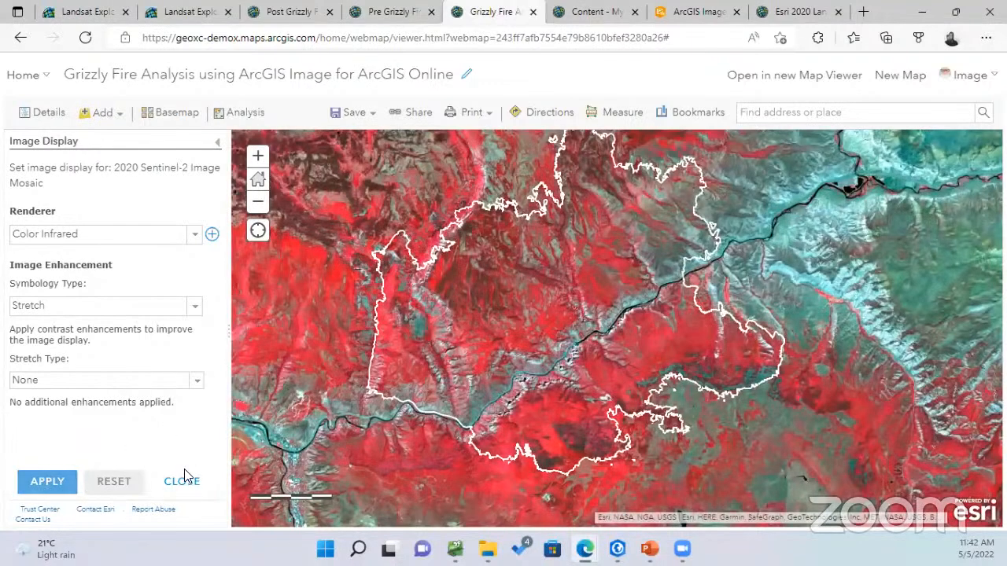
Try the NDVI Colorized renderer on the 2020 Sentinel-2 mosaic
click(193, 234)
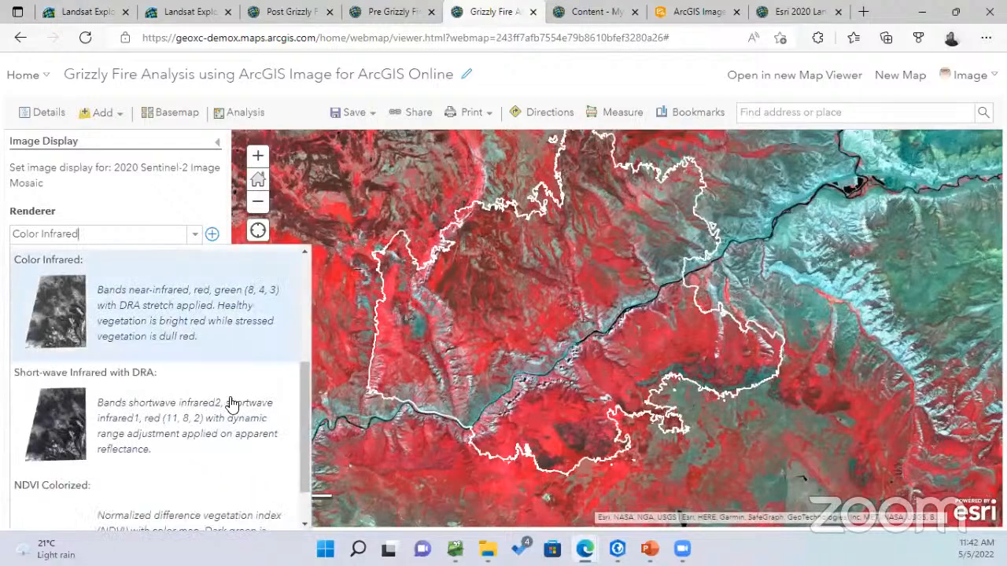
scroll(228, 404, down, 1)
click(155, 466)
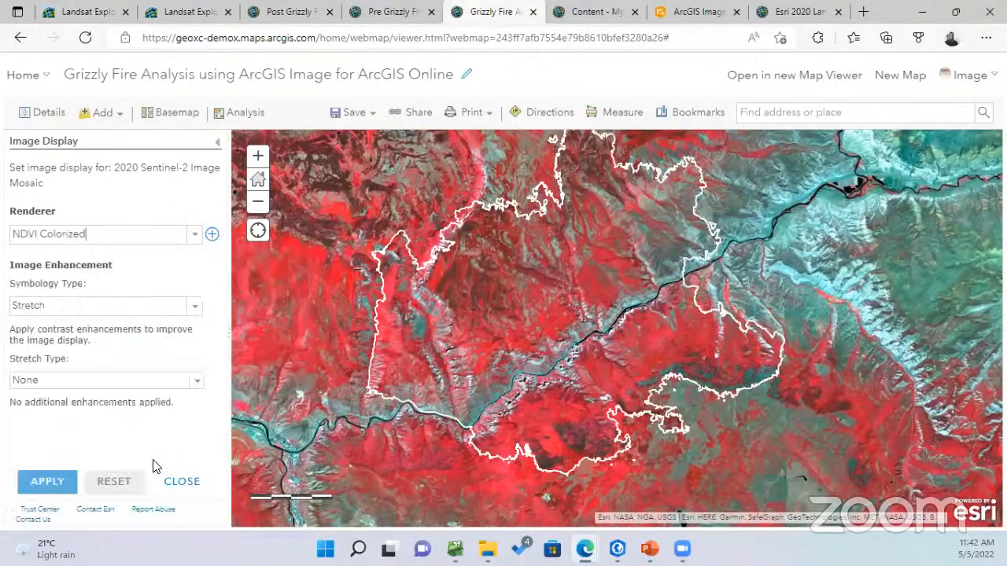
click(54, 486)
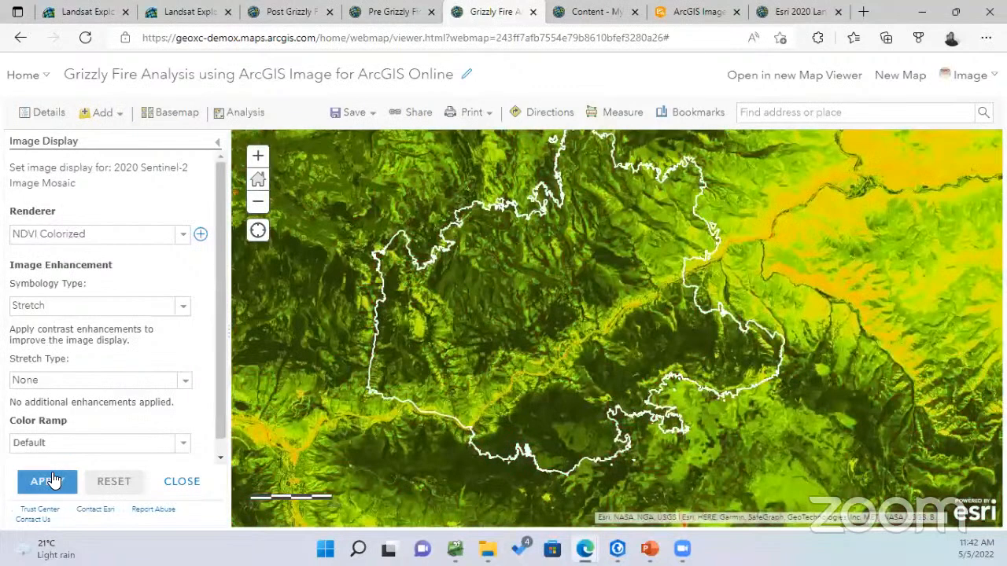
scroll(595, 373, up, 2)
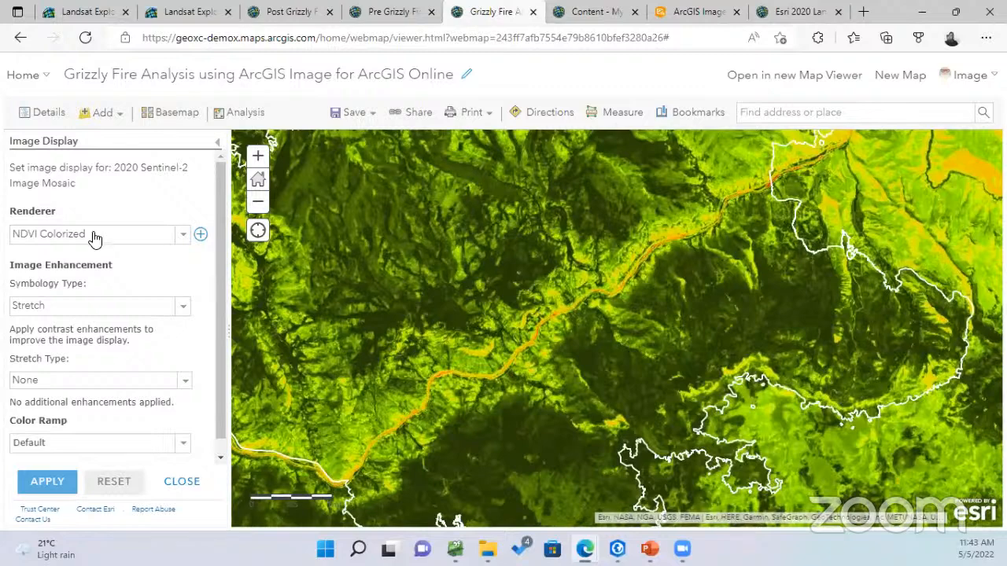
Settle on Short-wave Infrared with DRA for the 2020 mosaic and close the display settings
click(181, 236)
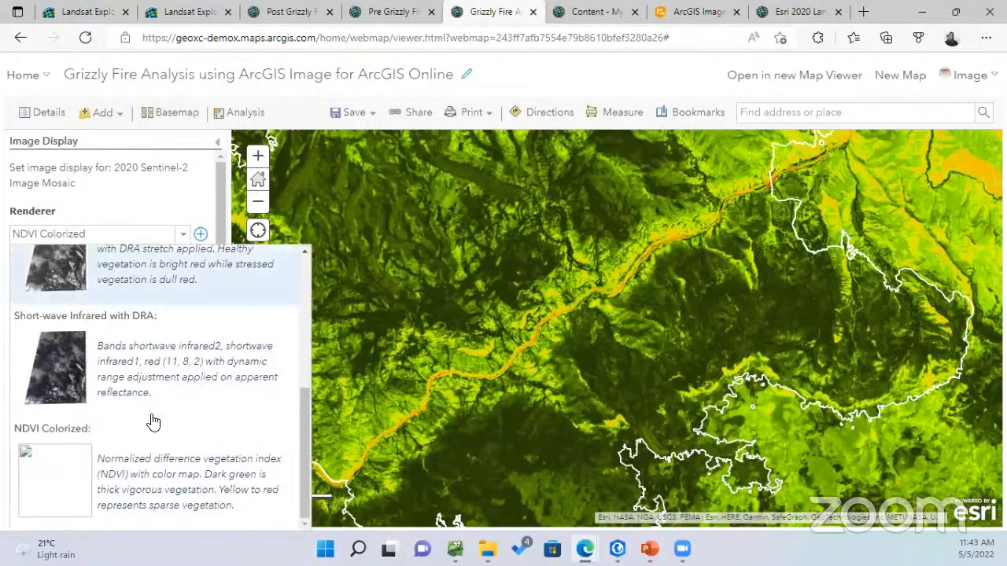
click(116, 375)
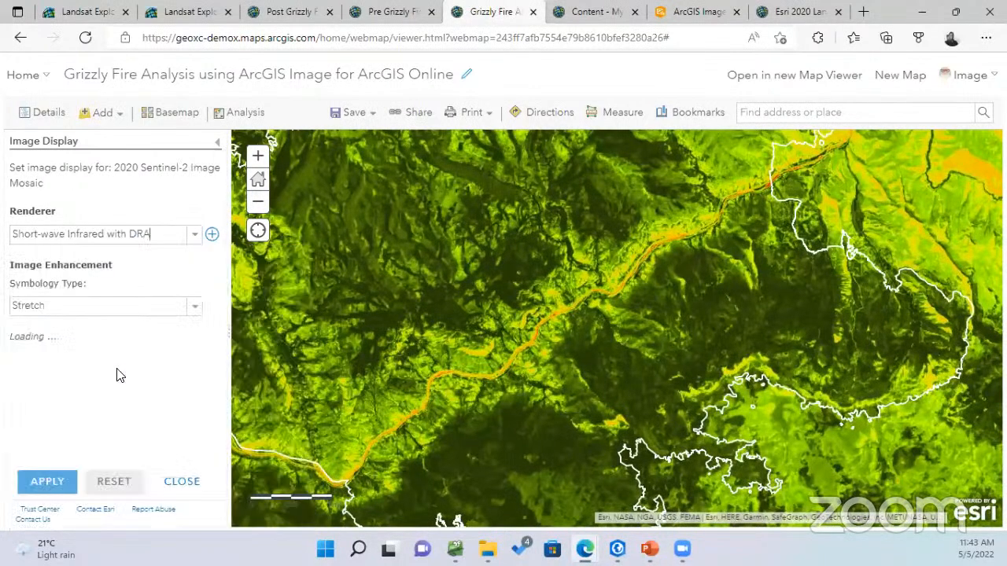
click(45, 484)
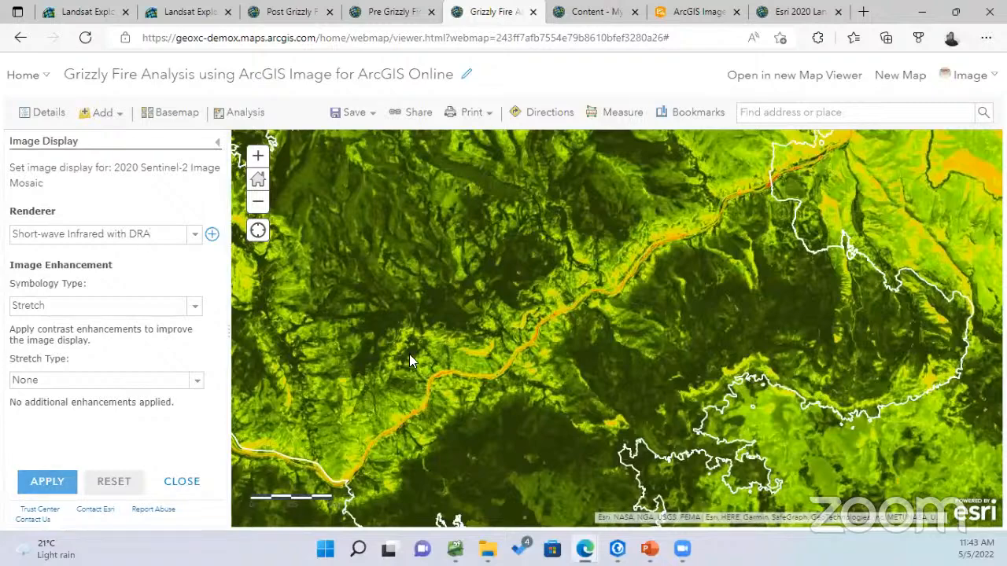
click(68, 481)
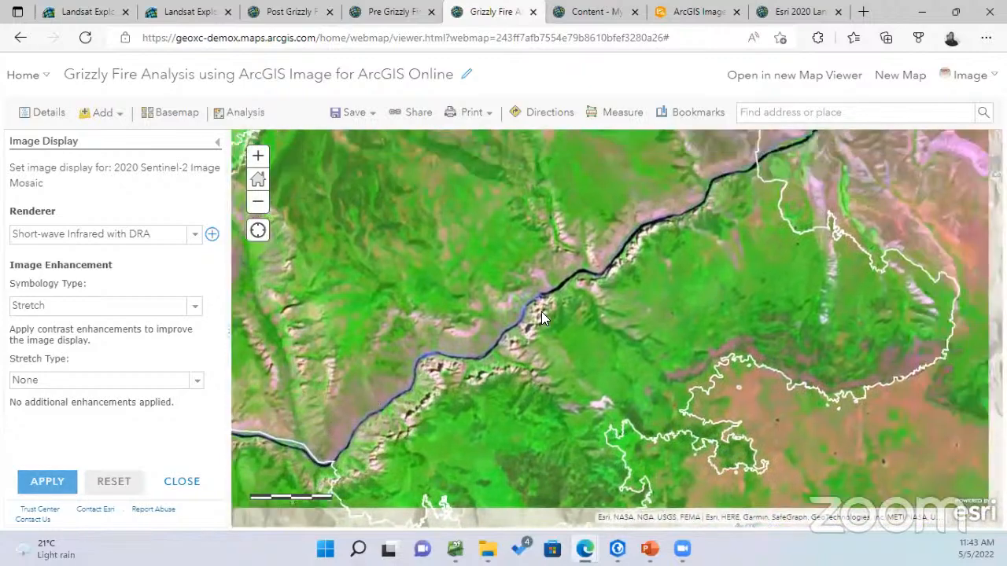
click(195, 235)
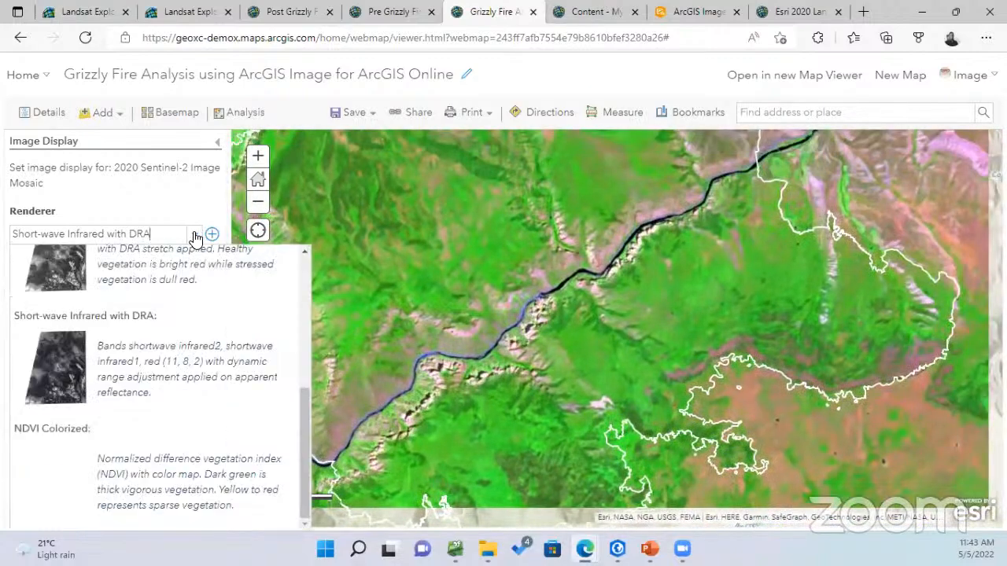
click(195, 187)
click(182, 482)
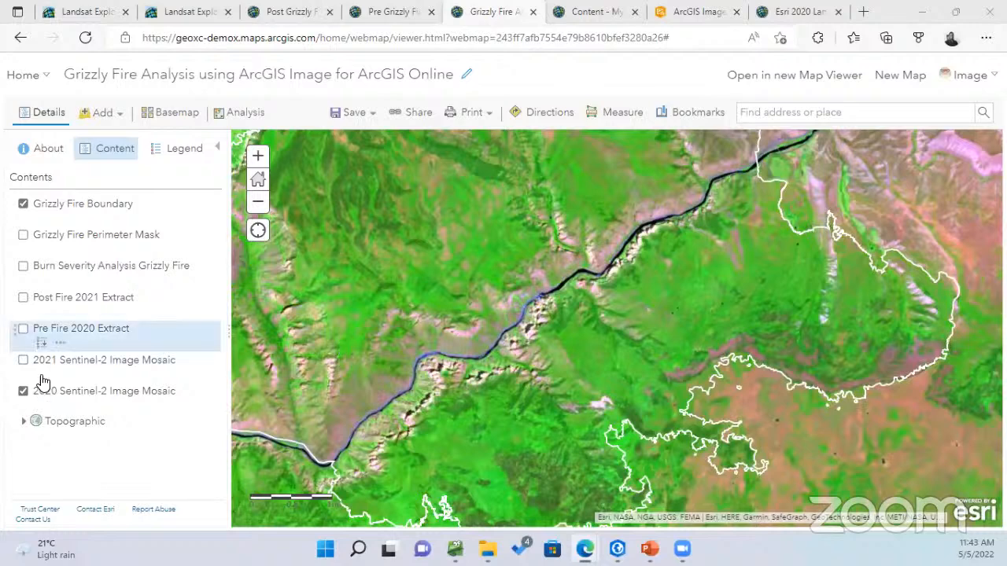
Compare the 2021 and 2020 Sentinel-2 mosaics, leaving only the 2020 mosaic visible
click(23, 362)
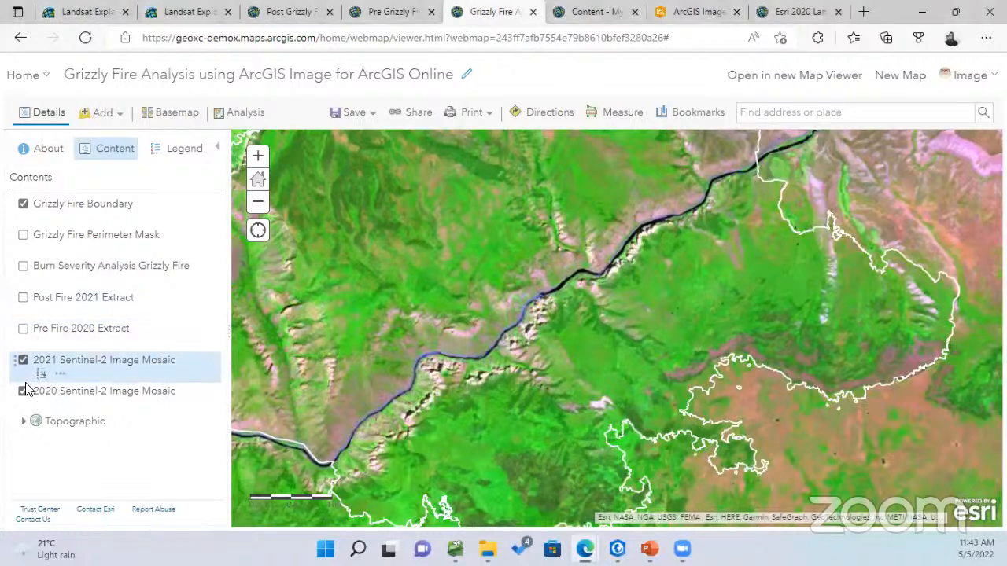
click(24, 391)
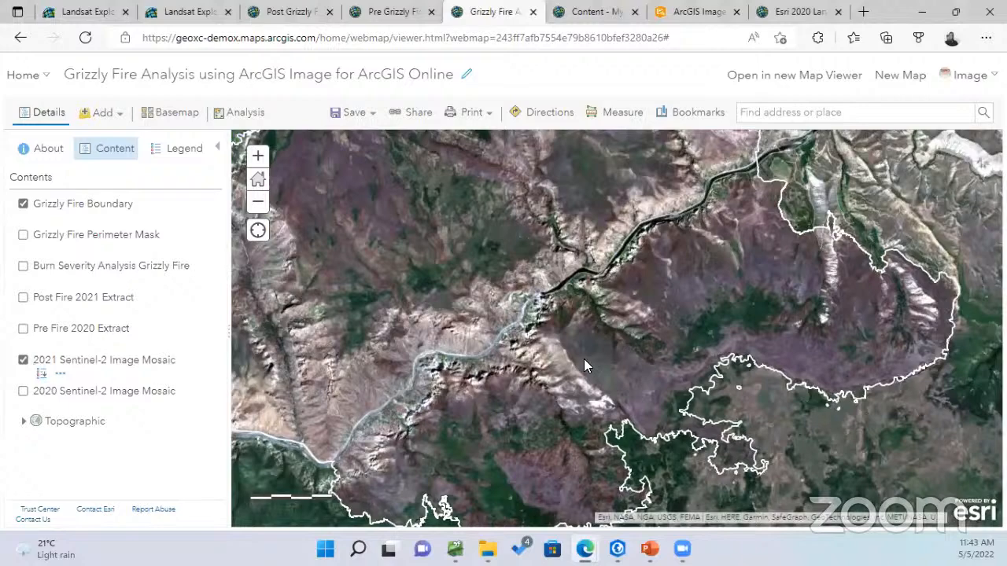
scroll(584, 359, down, 1)
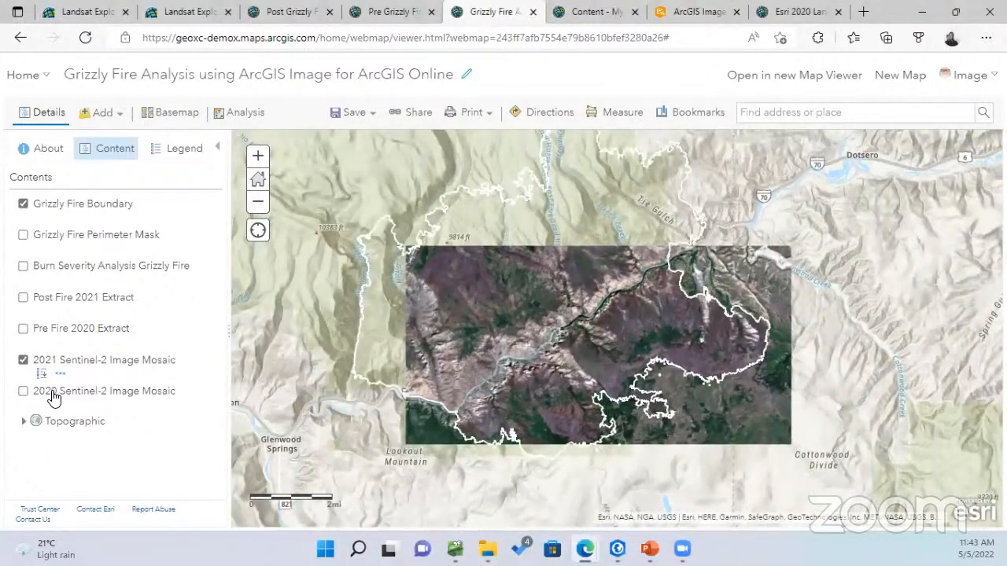
click(23, 360)
click(23, 391)
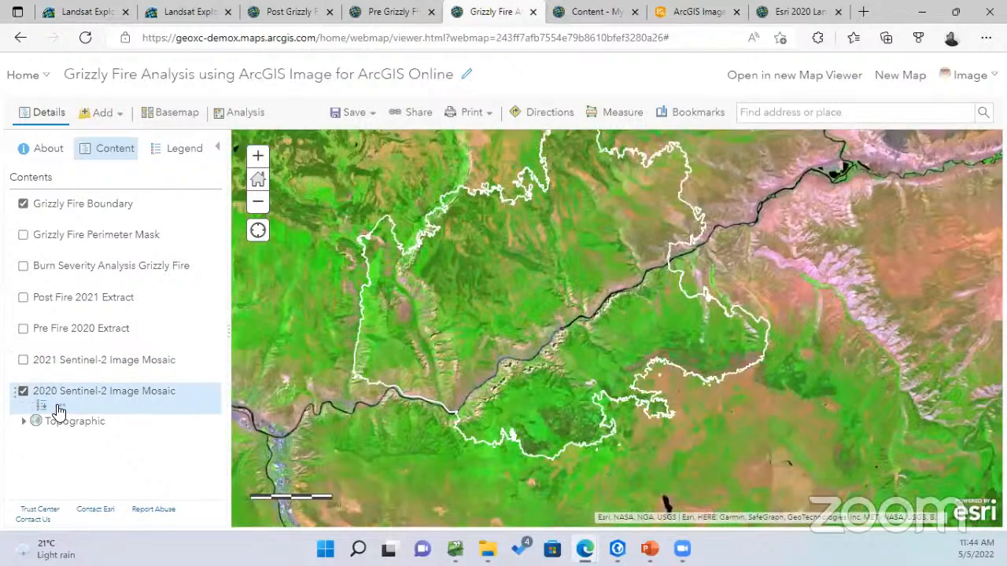
click(58, 407)
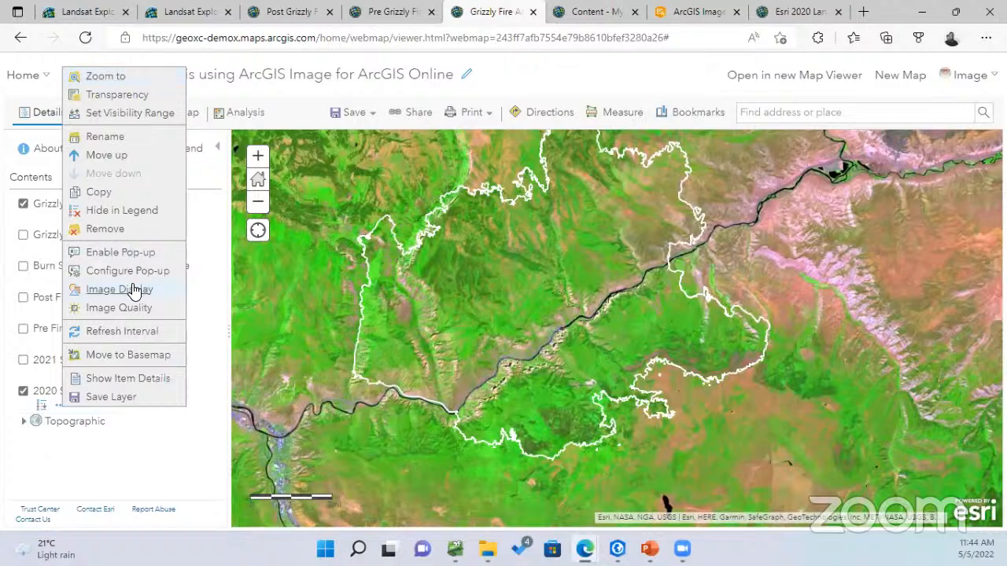
Render the 2020 mosaic in Natural Color and turn on the 2021 Sentinel-2 mosaic
click(134, 289)
click(194, 236)
scroll(195, 313, up, 2)
click(195, 313)
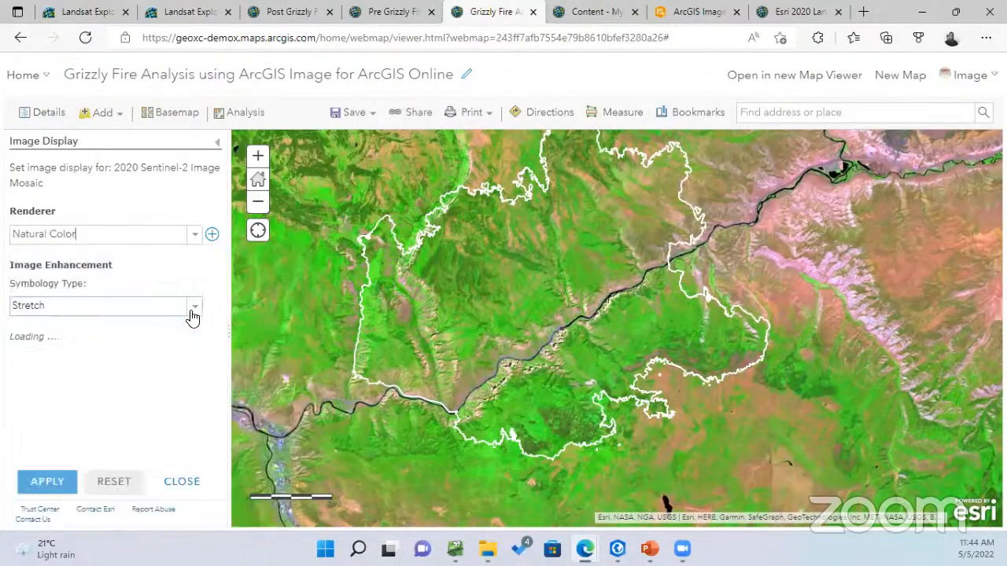
click(30, 480)
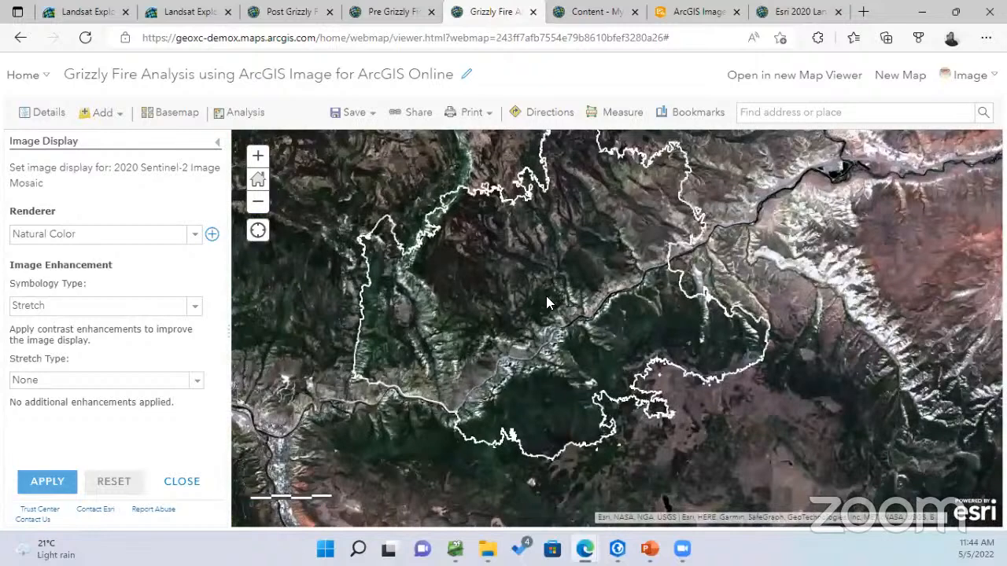
click(188, 481)
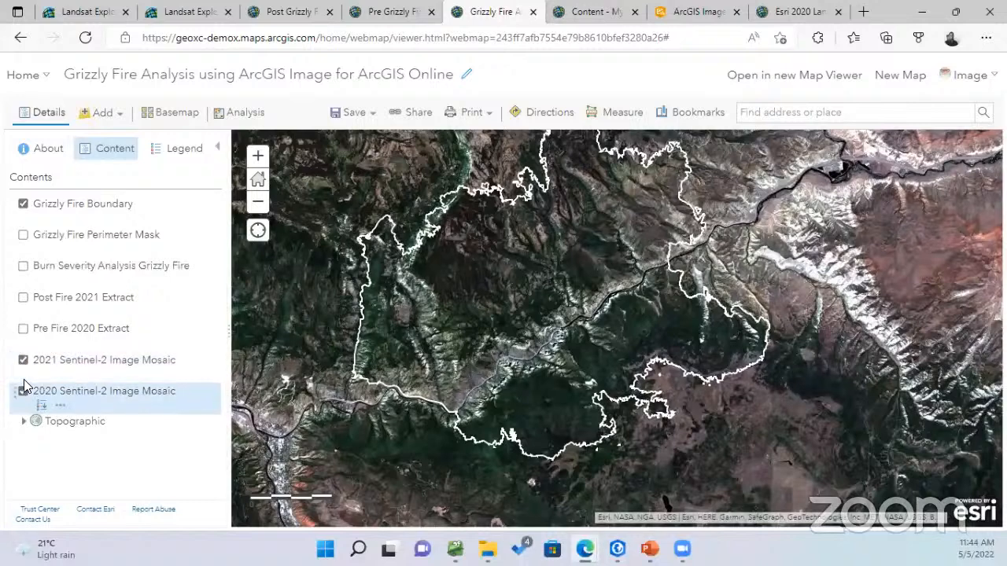
click(22, 361)
click(23, 391)
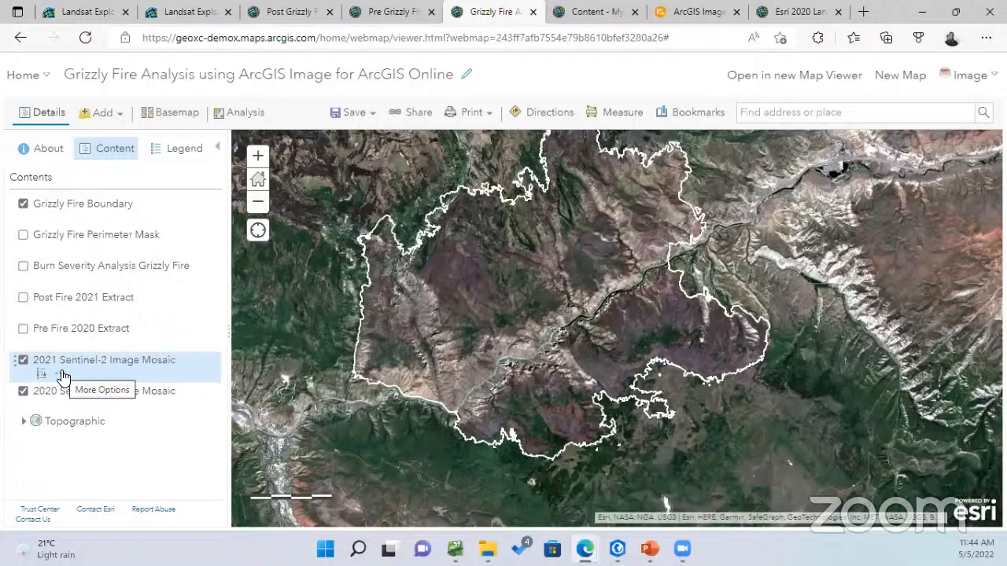
Switch the 2021 Sentinel-2 mosaic's renderer to Color Infrared
click(63, 377)
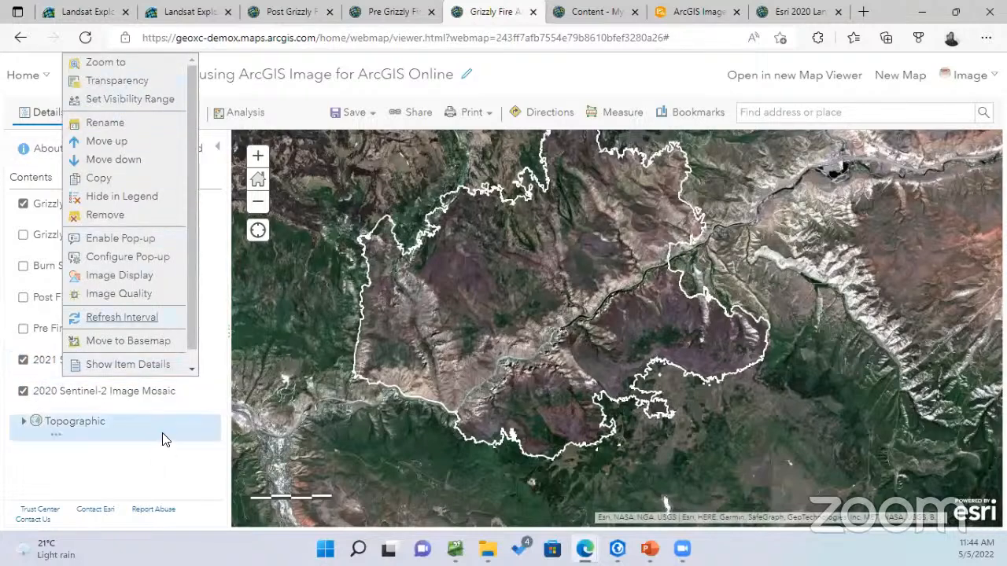
click(134, 277)
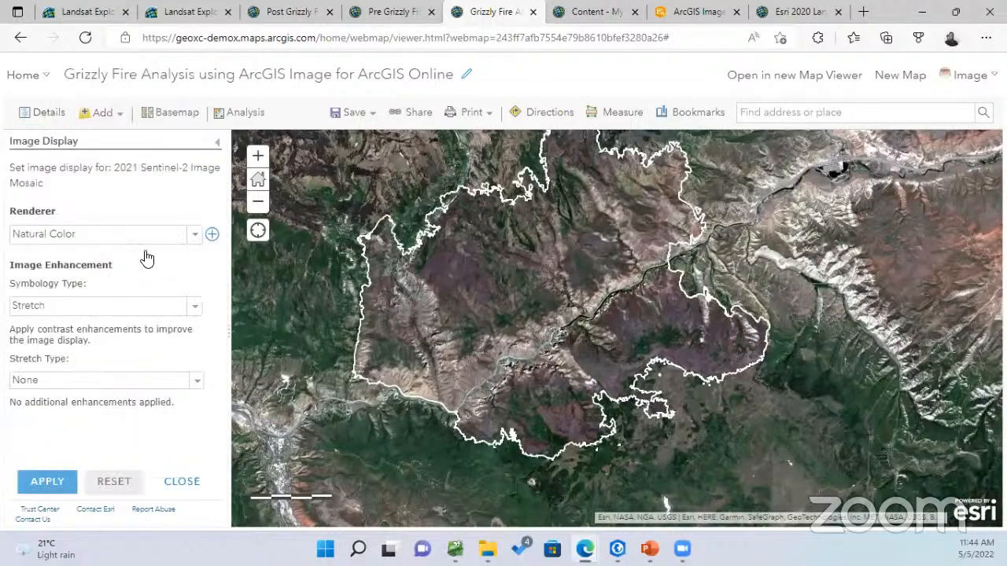
click(196, 234)
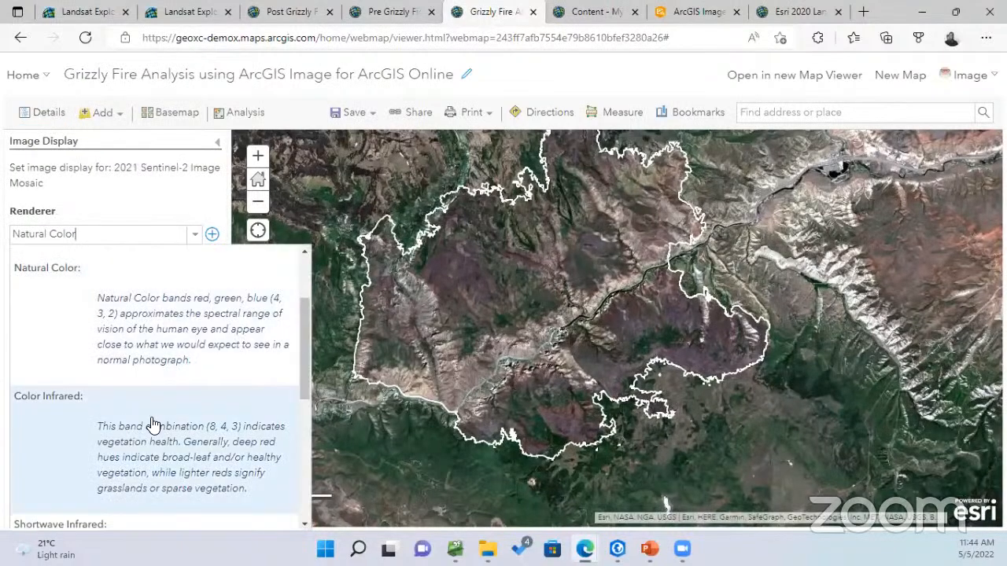
click(149, 425)
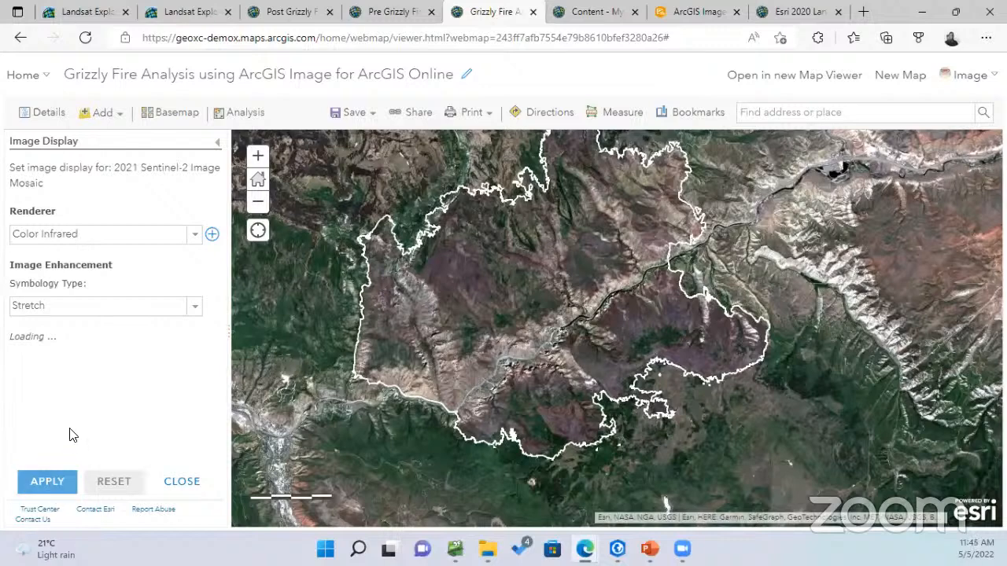
click(47, 481)
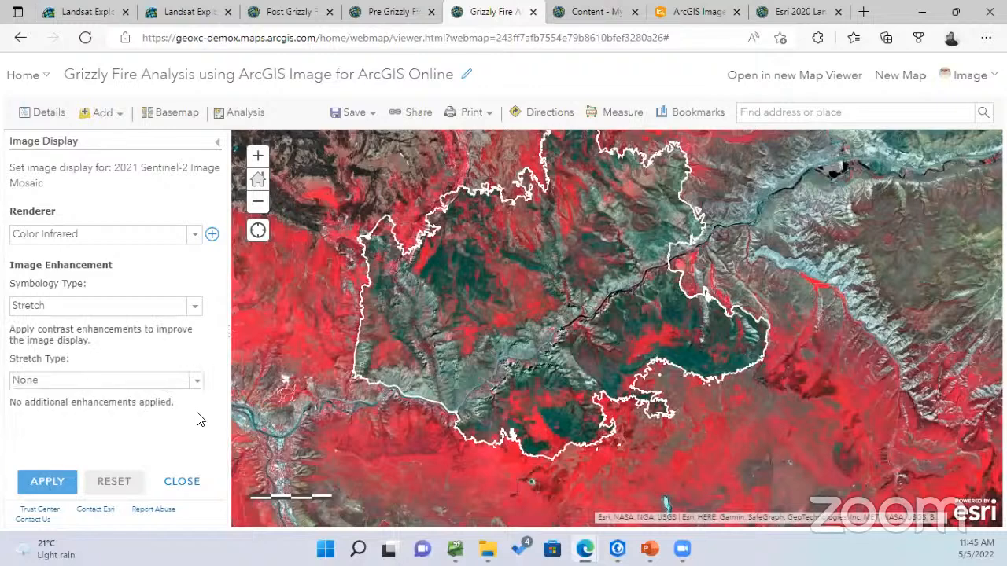
click(182, 482)
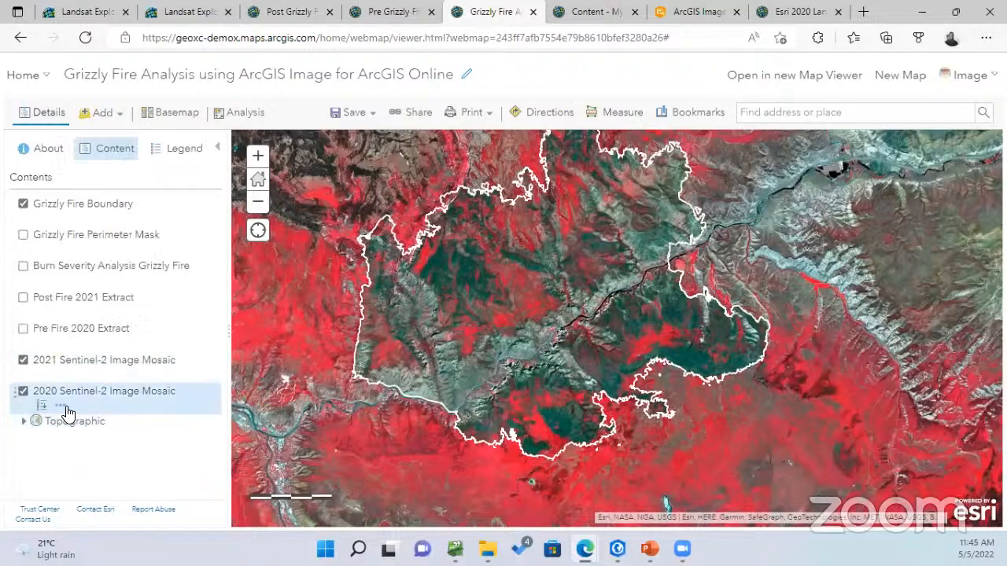
Switch the 2020 Sentinel-2 mosaic's renderer to Color Infrared as well
click(59, 405)
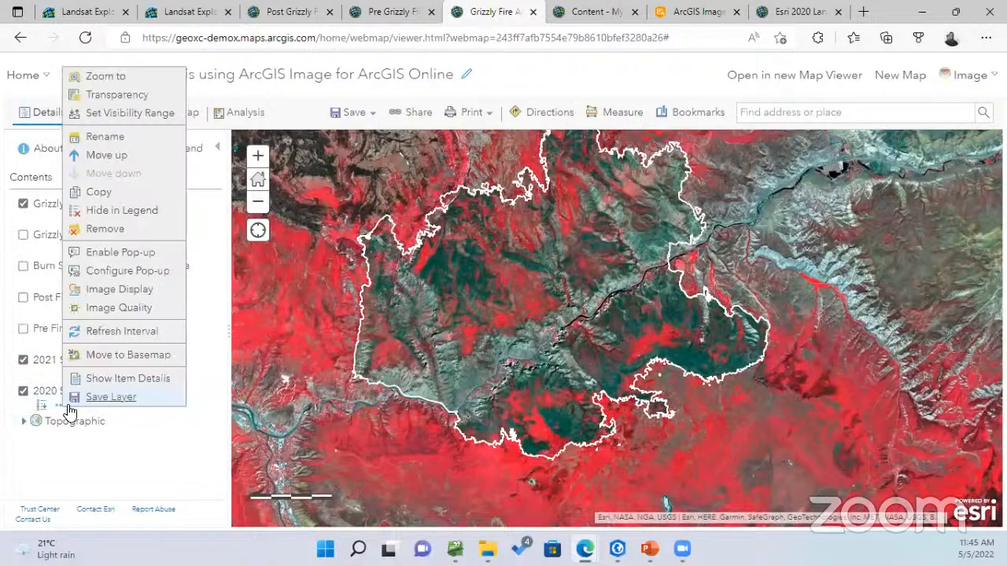
click(118, 297)
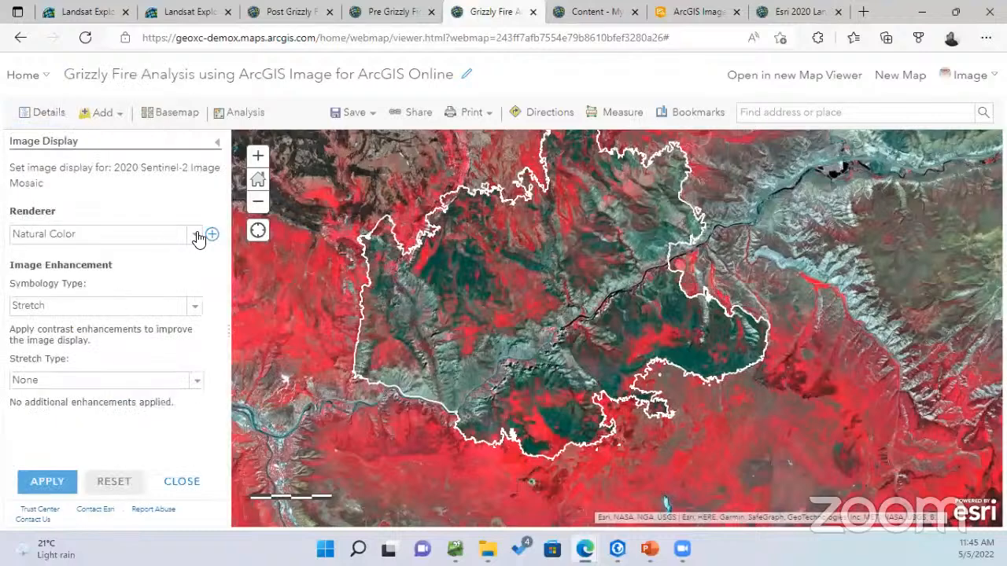
click(196, 236)
click(102, 425)
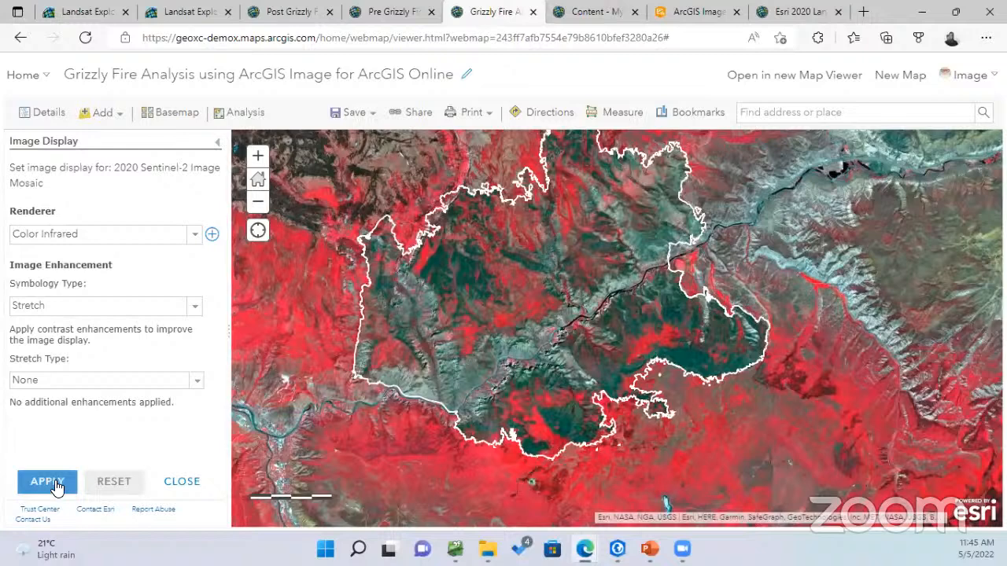
click(54, 486)
click(47, 486)
click(177, 477)
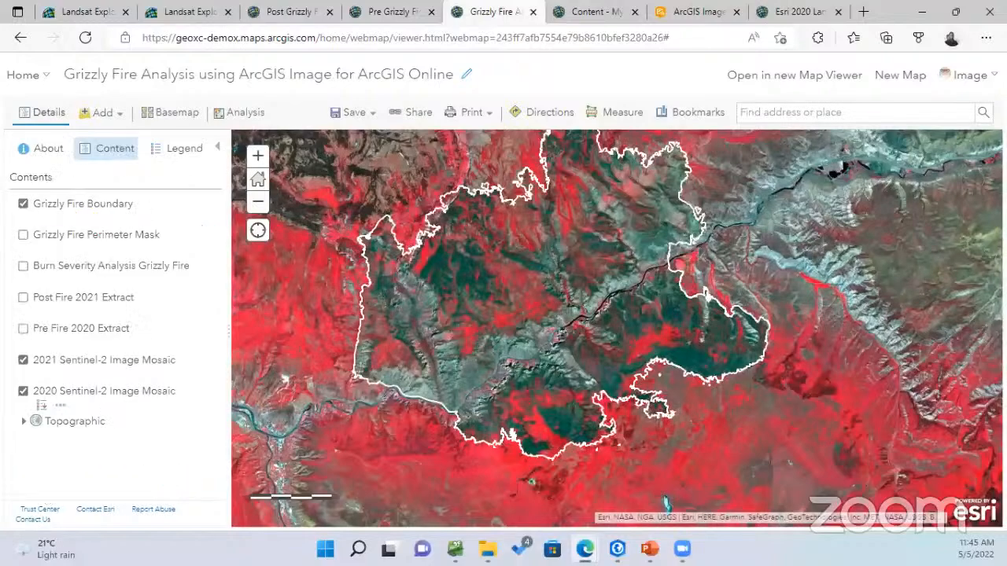
Flip the 2021 Sentinel-2 mosaic off and on against the 2020 one while zooming into the fire
click(24, 362)
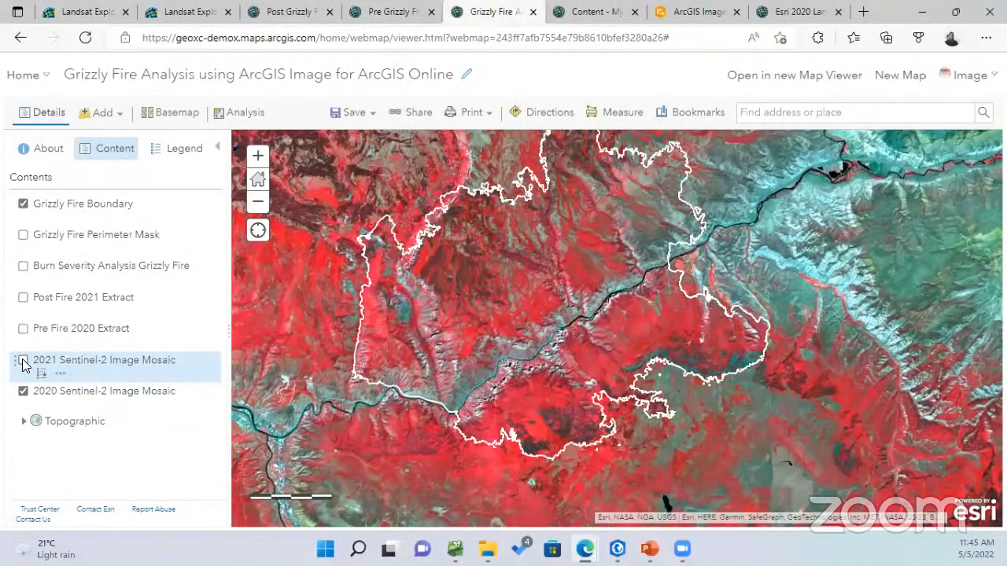
click(23, 362)
click(24, 362)
click(23, 362)
scroll(607, 281, up, 1)
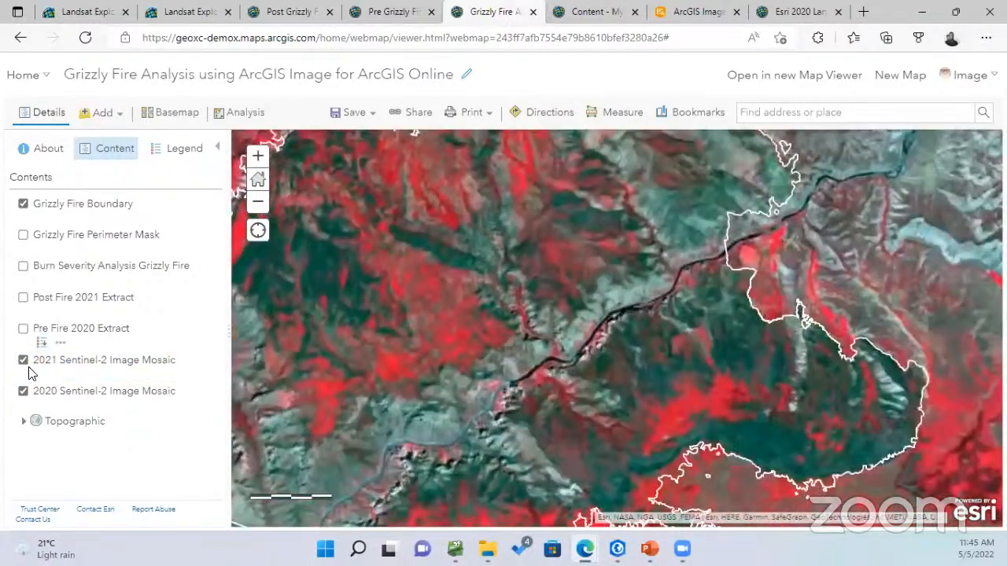
click(24, 361)
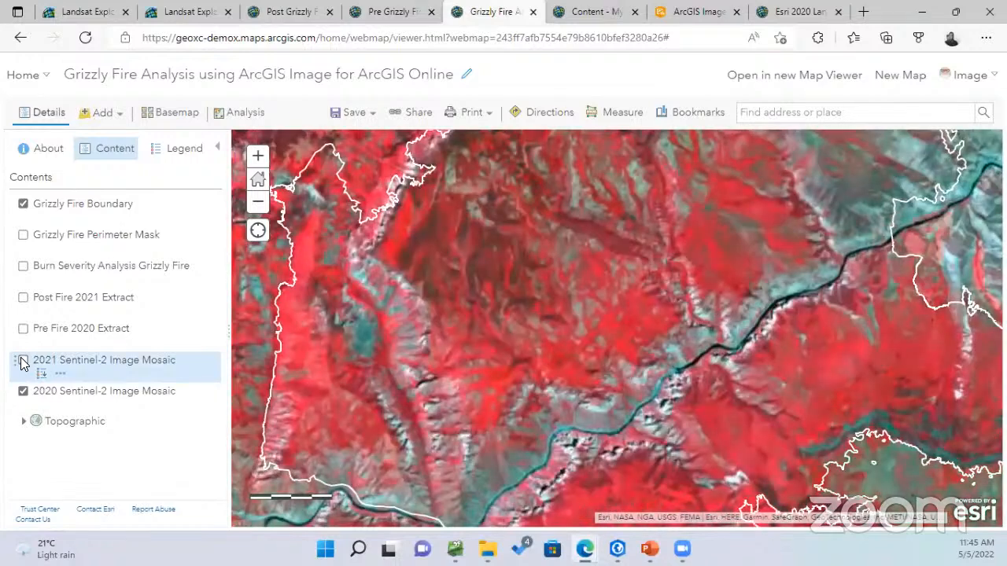
click(23, 360)
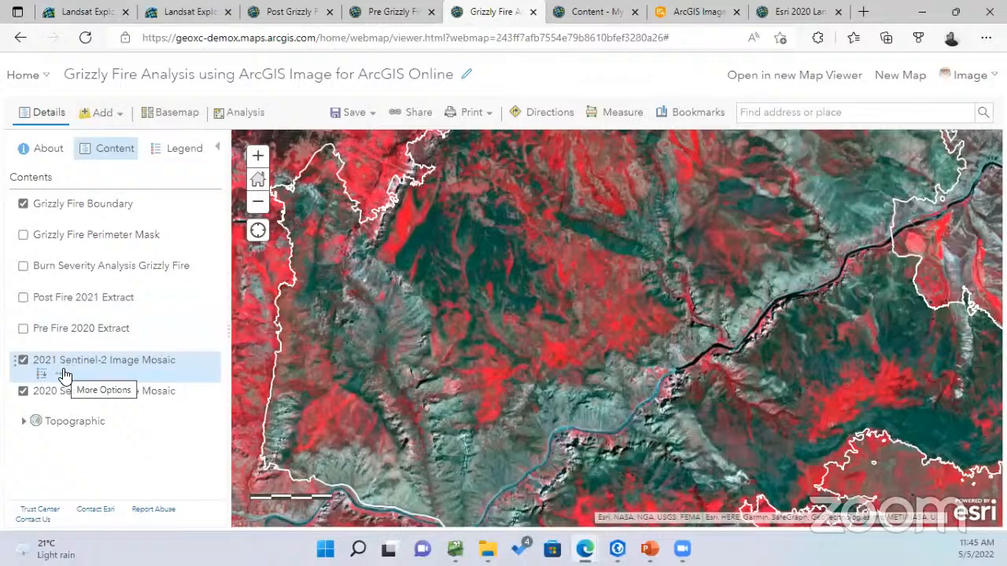
Apply the Normalized Burn Ratio renderer in the 2021 Sentinel-2 mosaic's Image Display settings
click(43, 373)
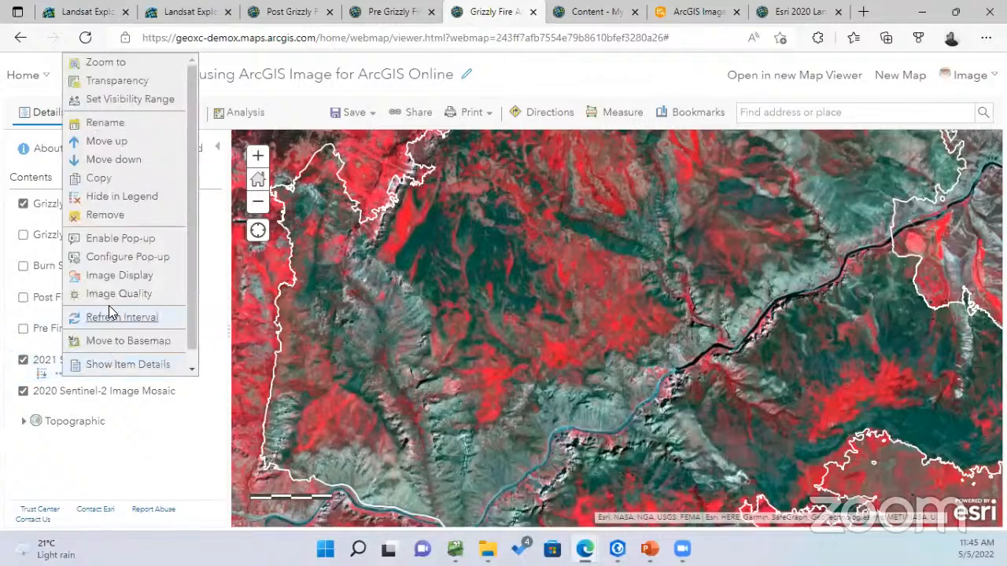
click(120, 277)
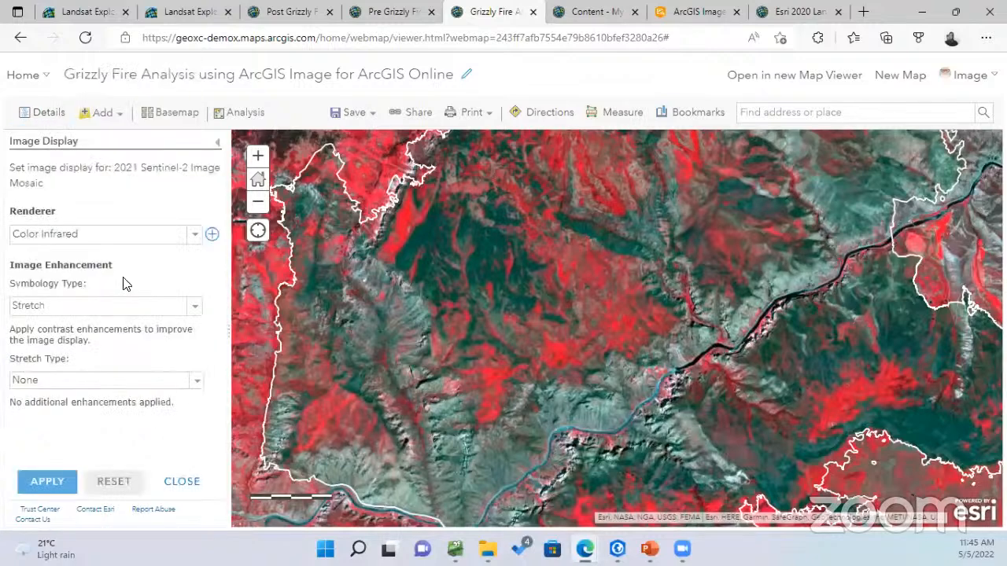
click(197, 238)
scroll(231, 349, down, 5)
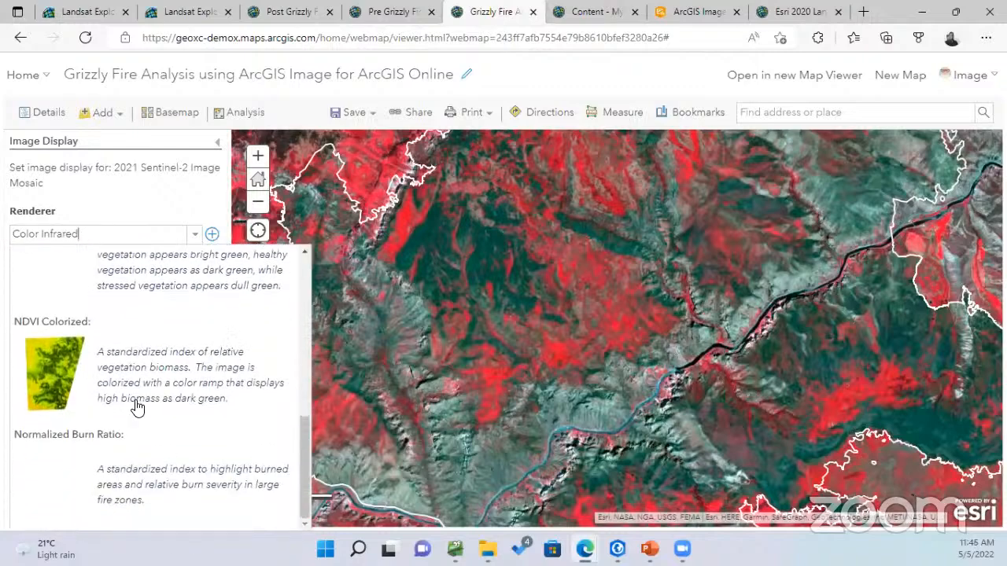
click(137, 476)
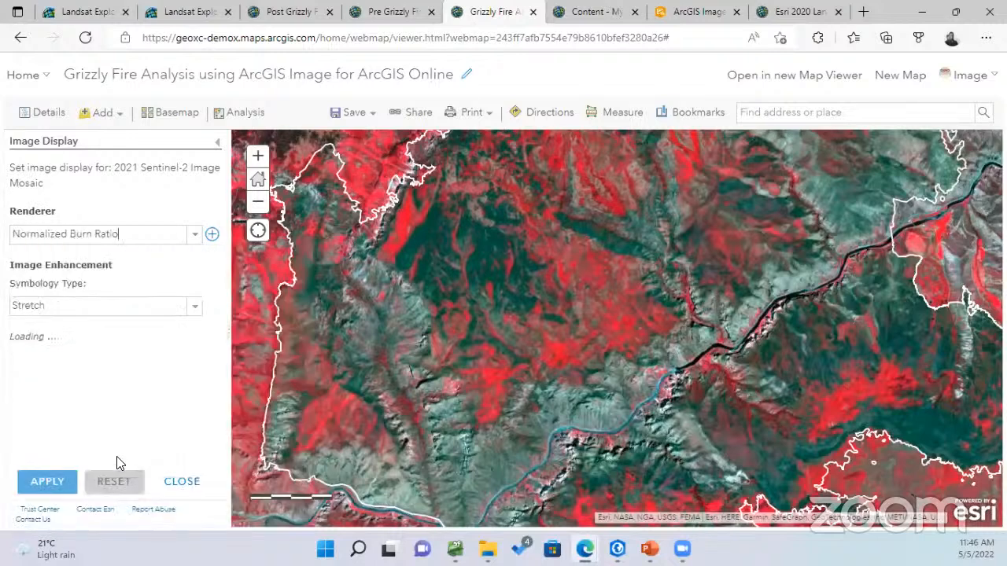
click(45, 481)
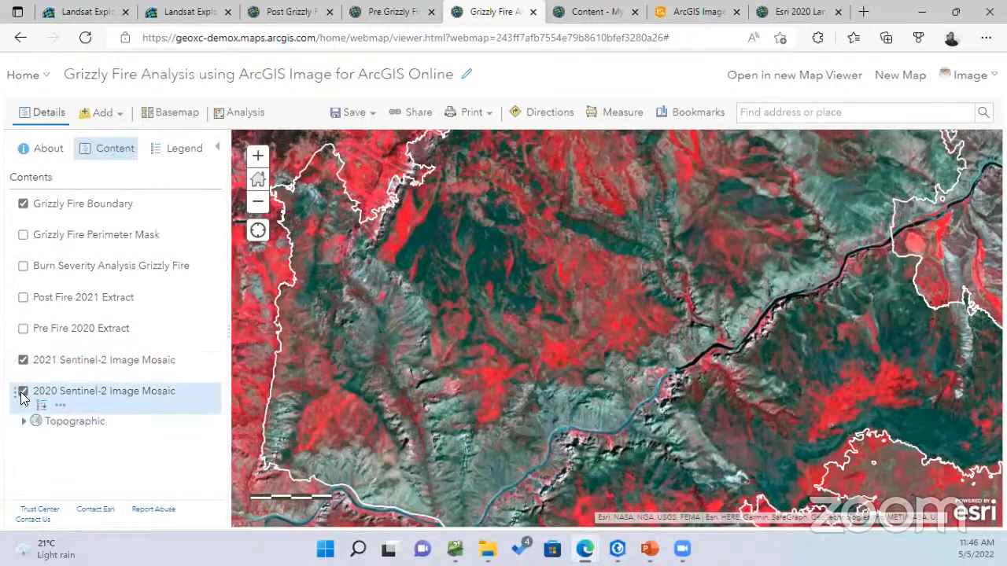
Hide the 2020 and 2021 Sentinel-2 mosaics and bring up the Analysis options
click(23, 392)
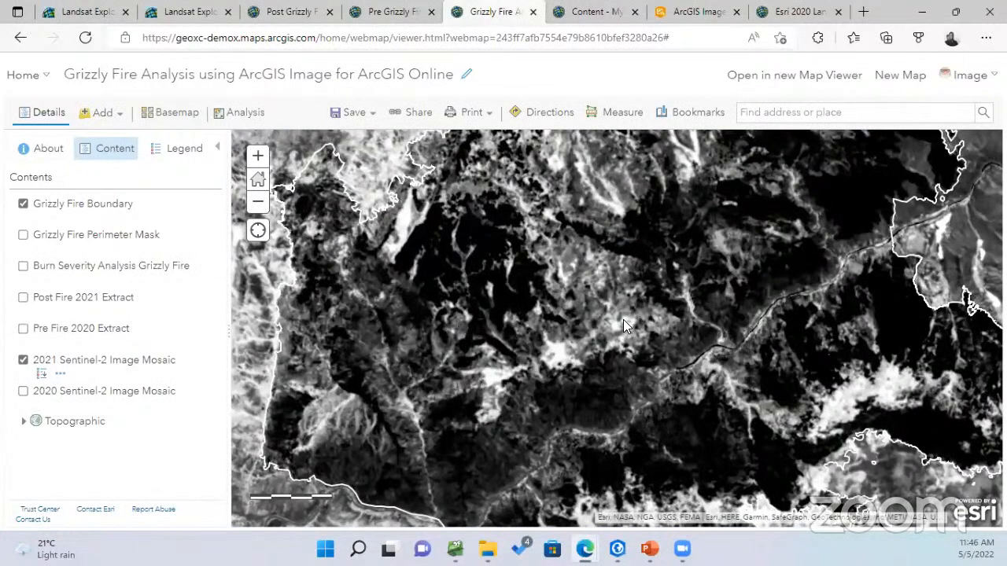
click(22, 360)
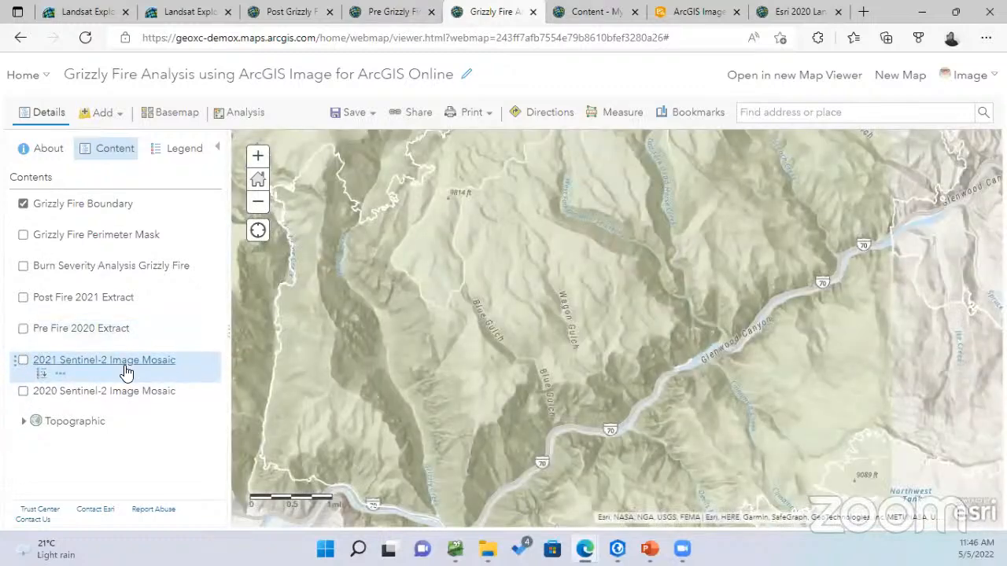
click(243, 117)
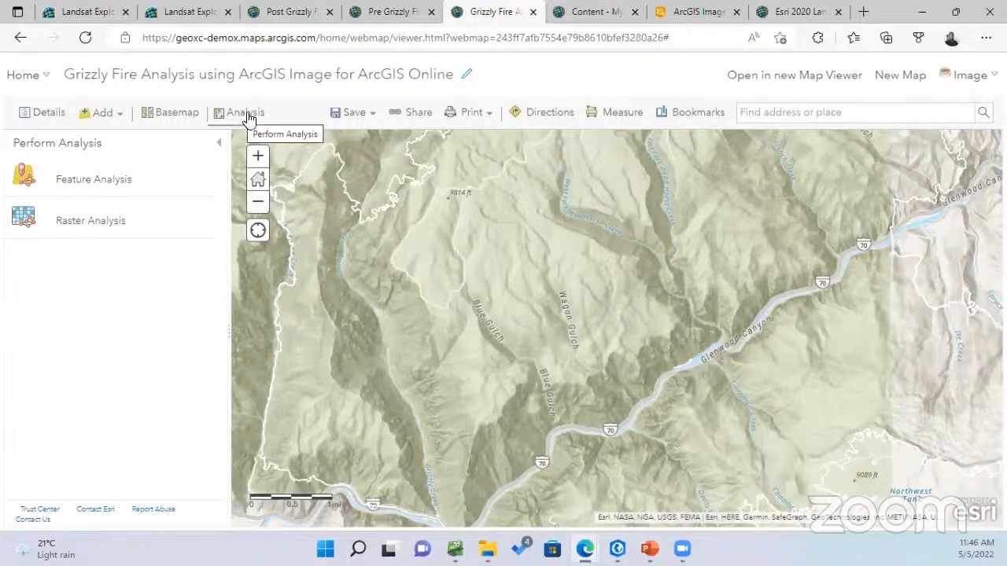
Browse the Raster Analysis tool categories and open Extract Raster under Manage Data
click(89, 224)
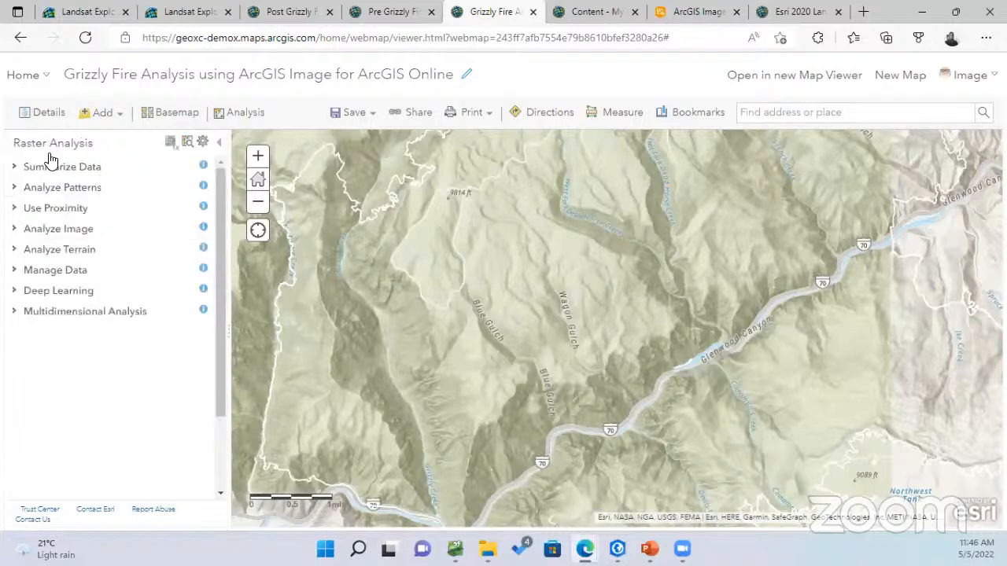
click(13, 168)
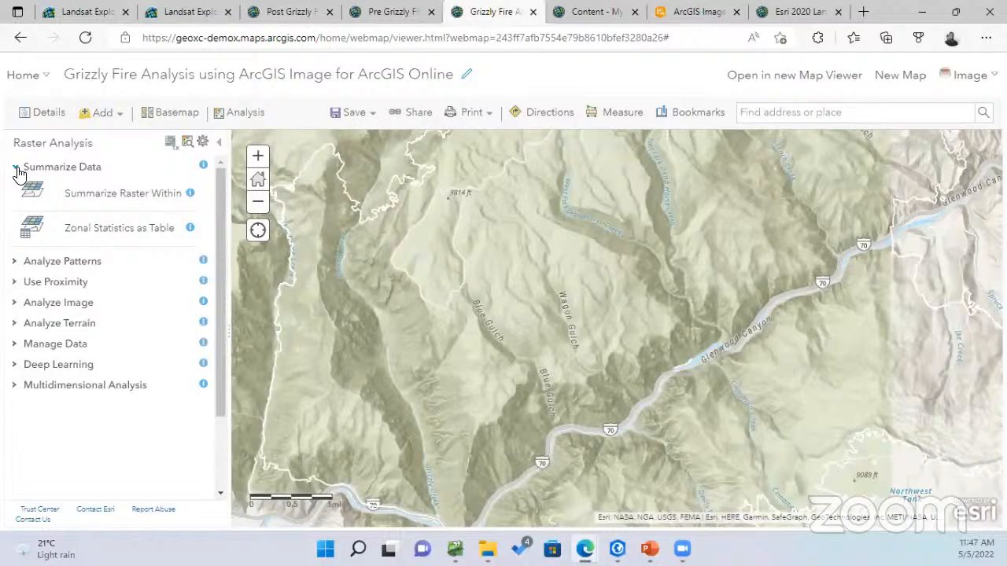
click(17, 170)
click(17, 189)
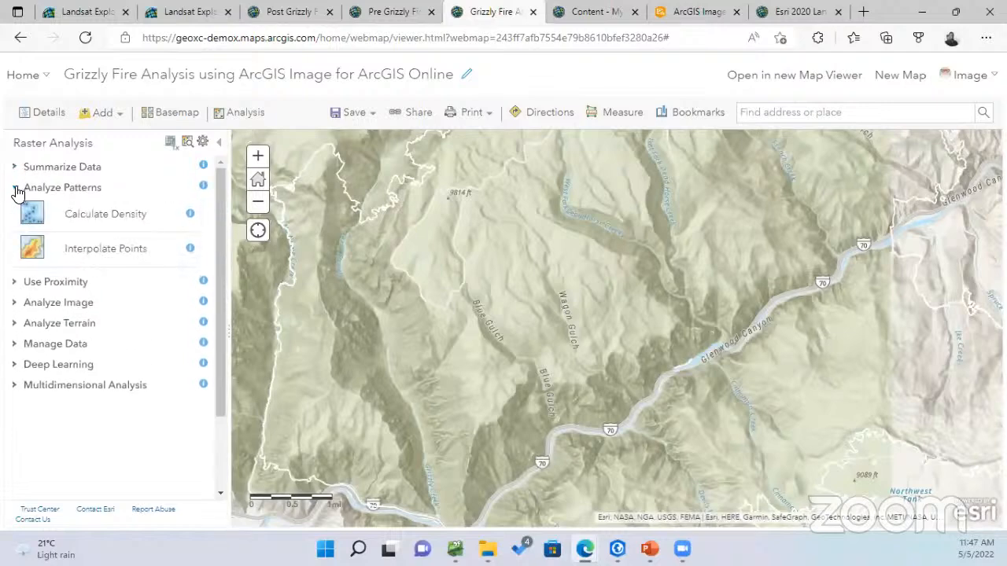
click(17, 189)
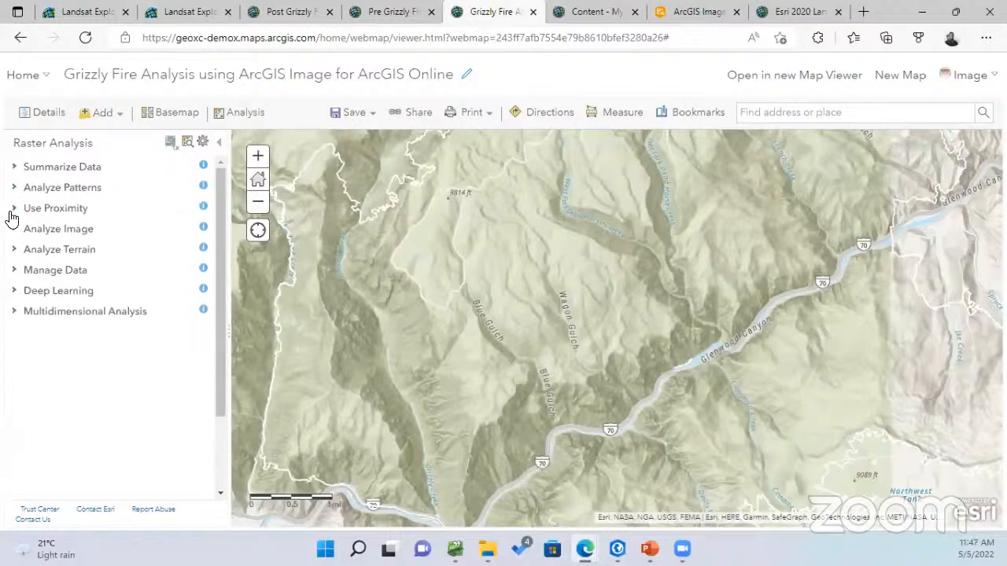
click(17, 229)
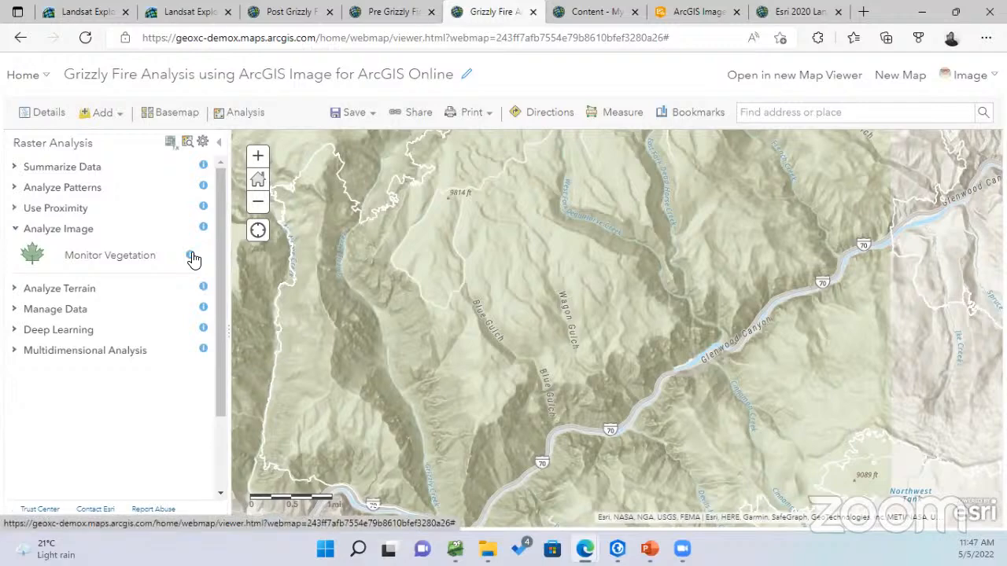
click(17, 288)
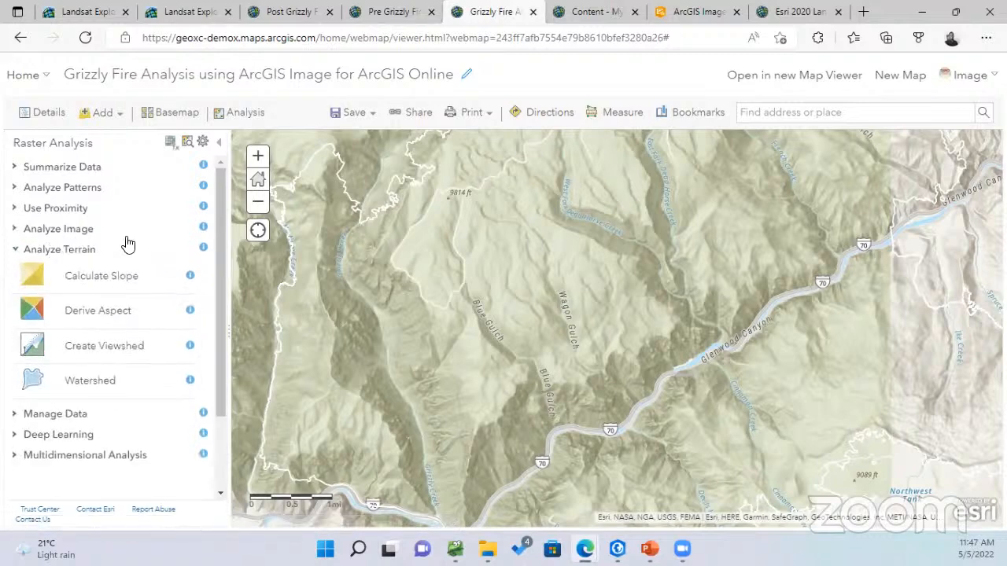
click(13, 252)
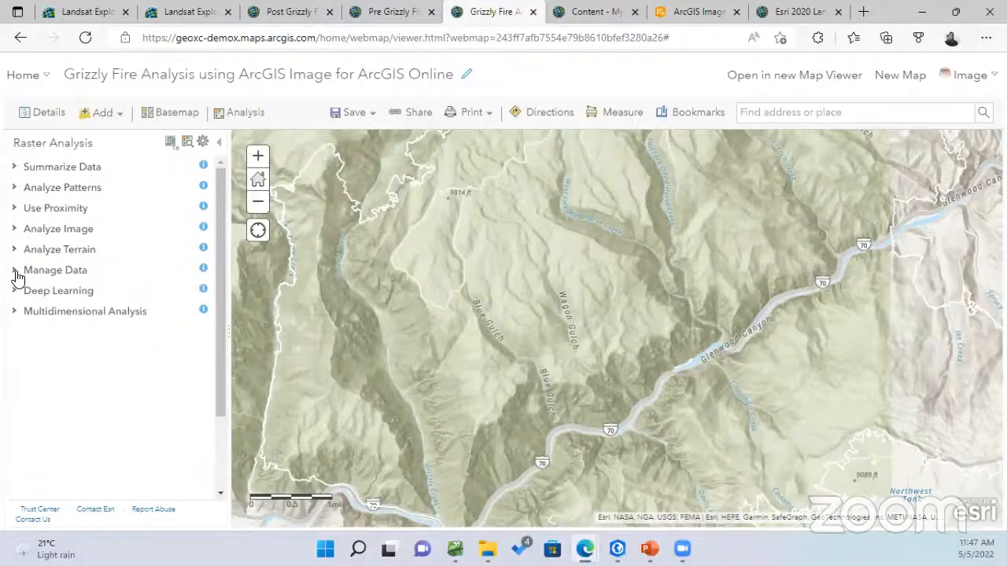
click(15, 271)
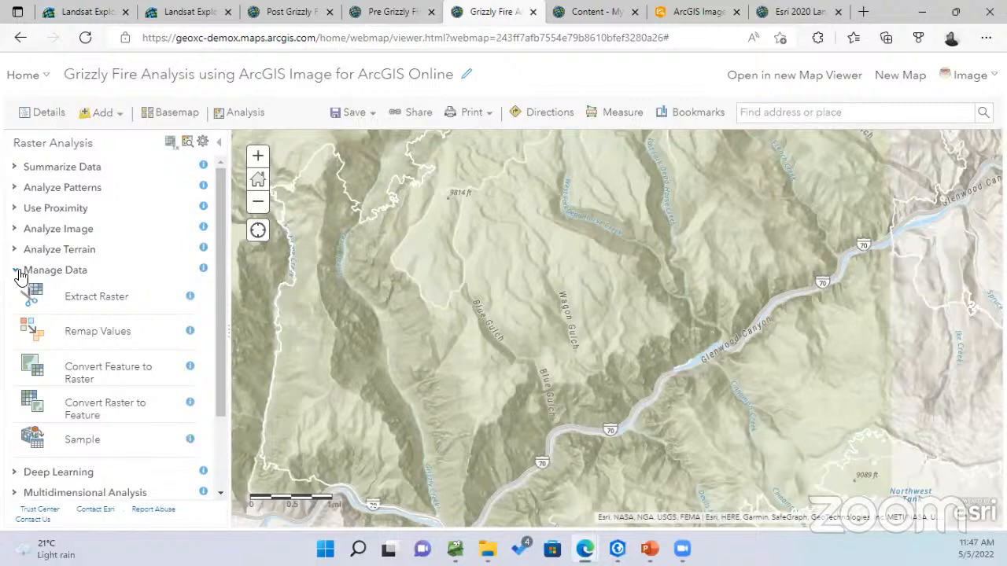
click(122, 299)
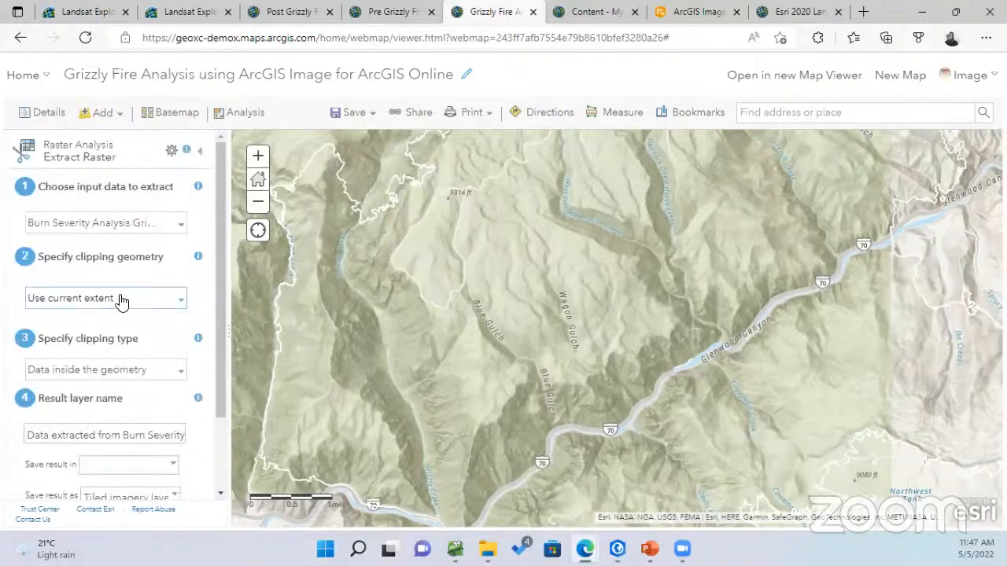
Set Extract Raster's input to the 2020 Sentinel-2 Image Mosaic, review its settings, then close it unrun
click(179, 228)
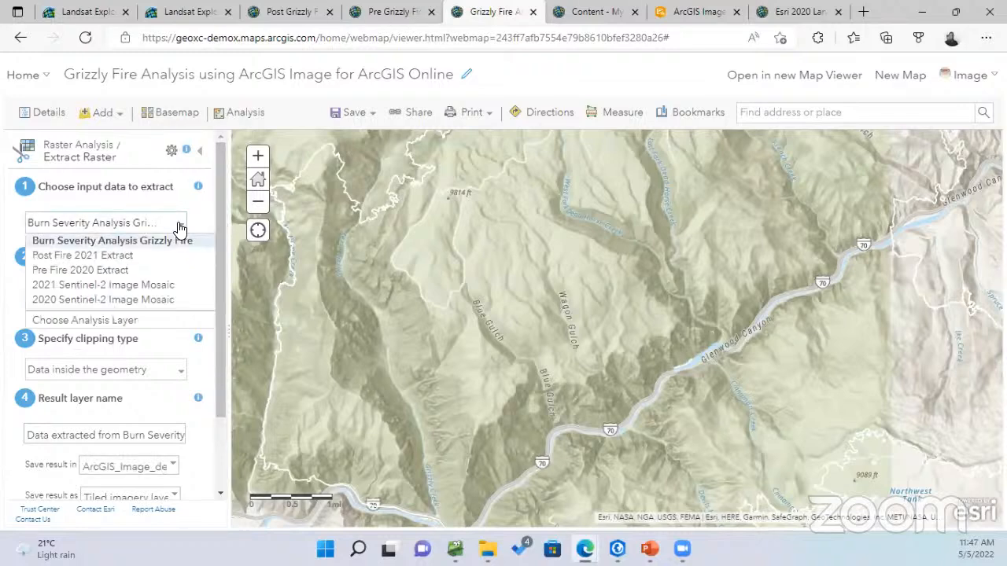
click(153, 304)
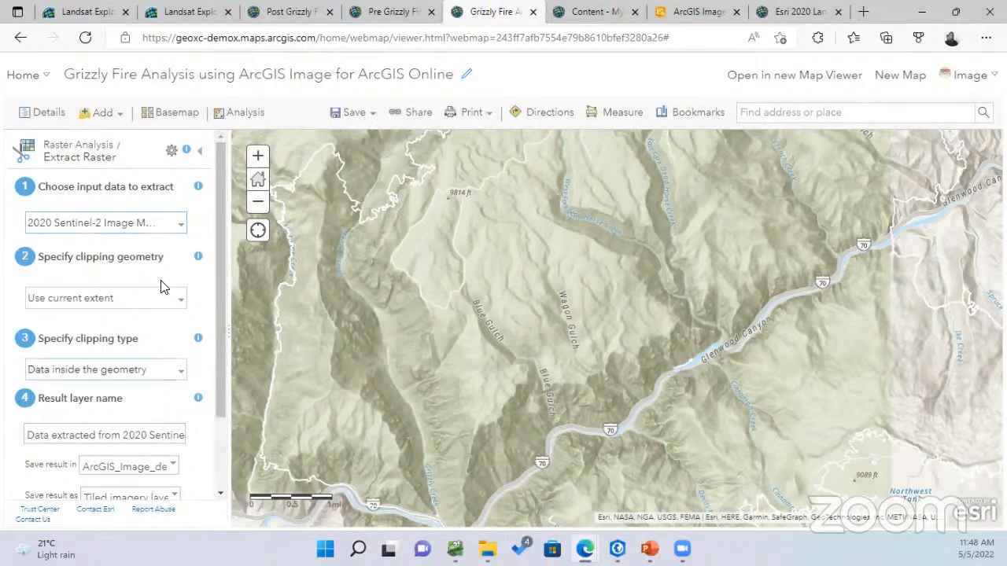
scroll(189, 439, down, 2)
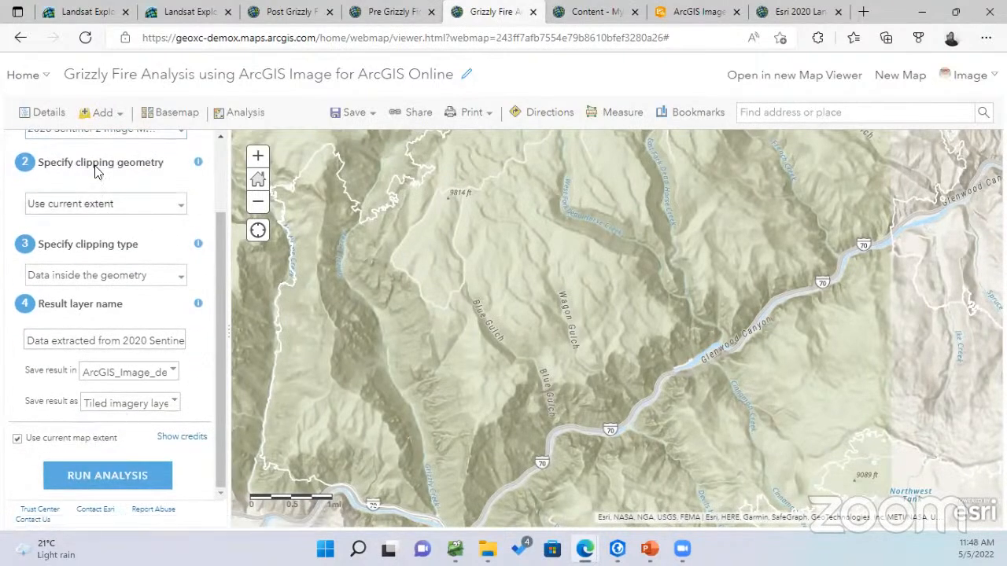
scroll(97, 232, up, 2)
scroll(97, 234, down, 2)
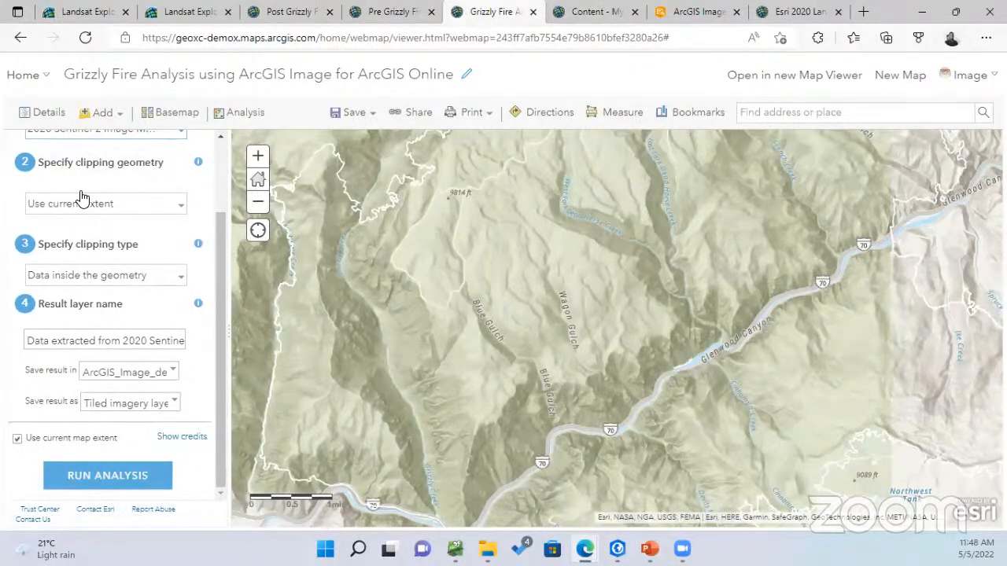
scroll(91, 204, up, 2)
click(199, 154)
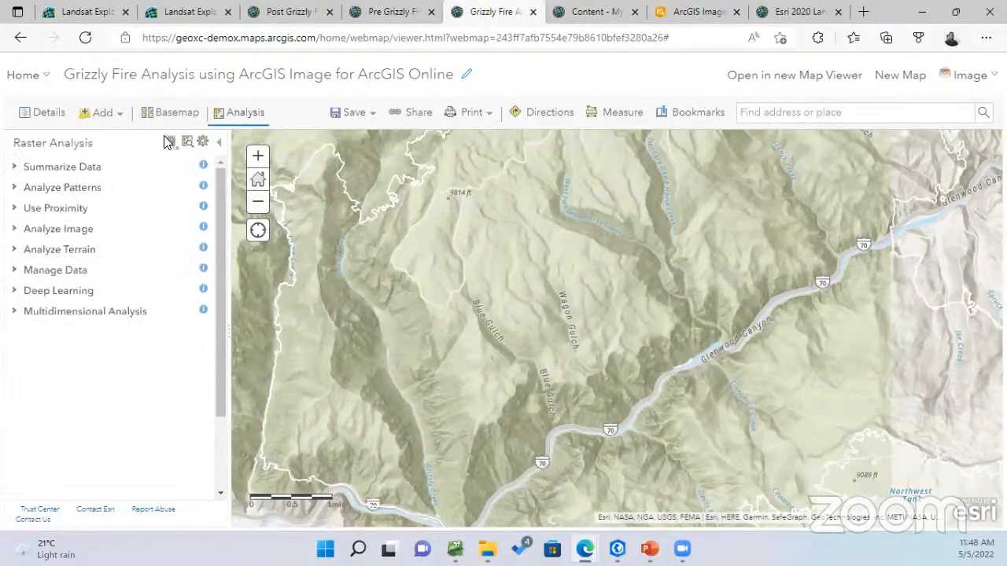
Turn on the Pre Fire 2020 Extract layer and pan around the fire area to inspect it
click(37, 116)
click(24, 331)
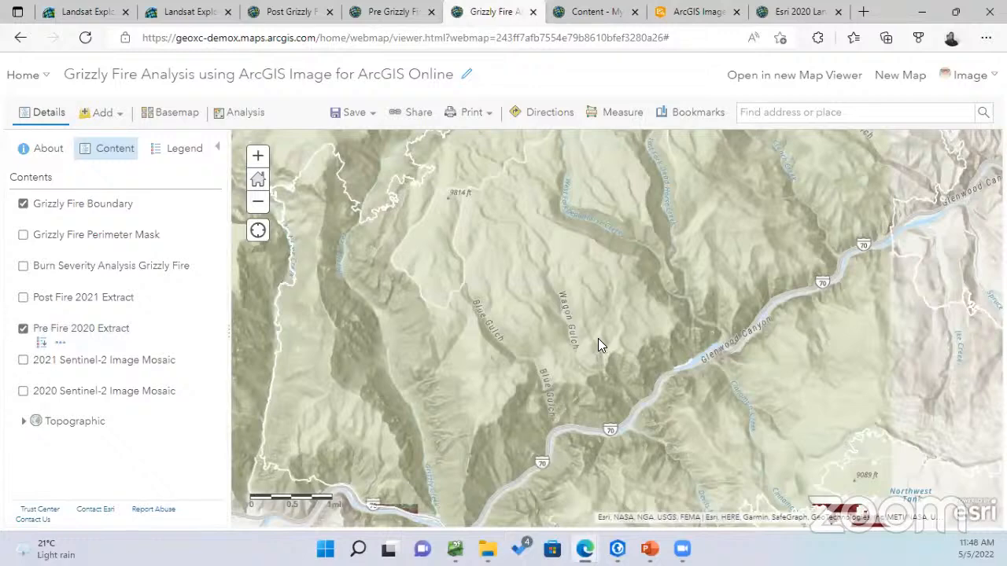
drag(617, 312, 567, 301)
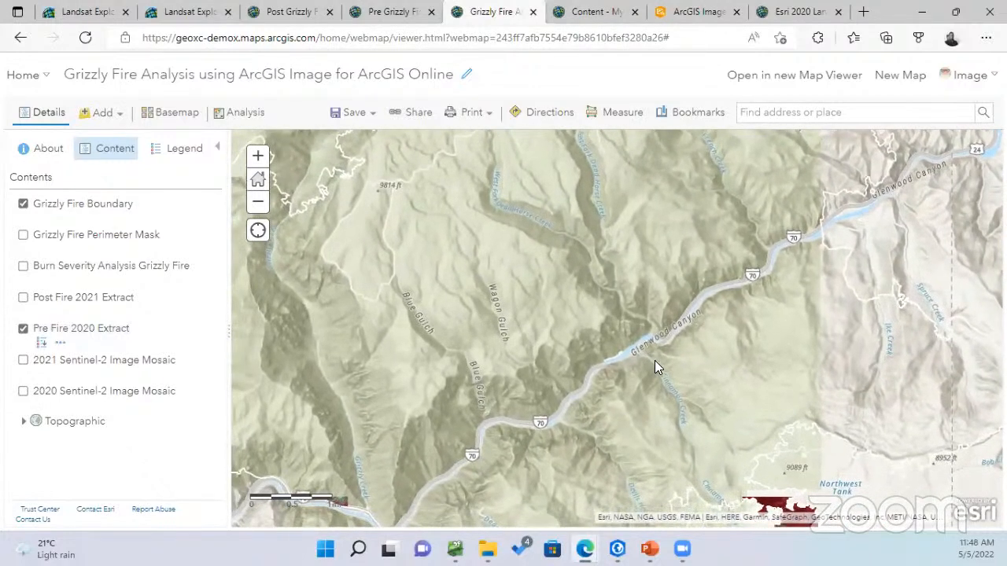
drag(652, 357, 678, 352)
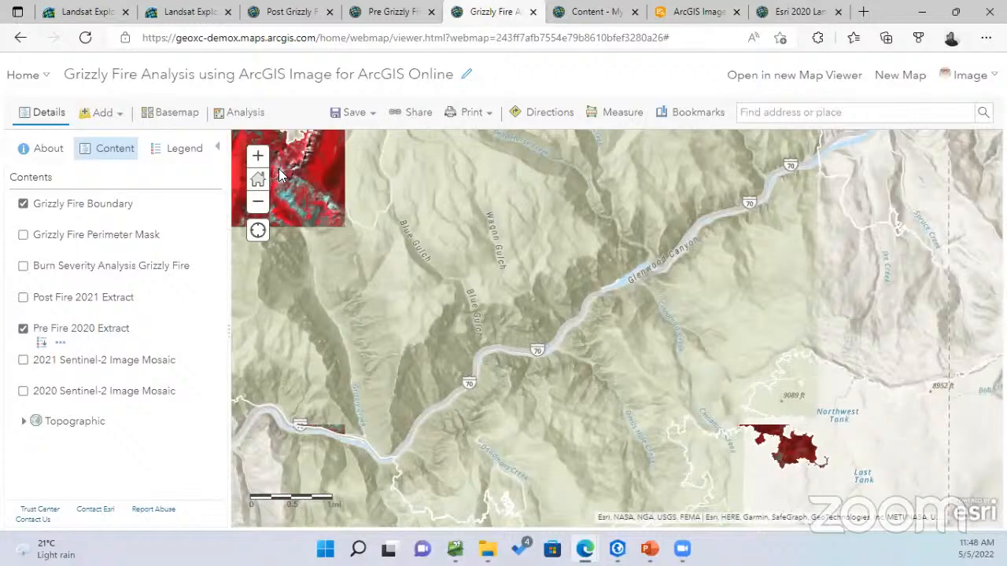
drag(542, 320, 549, 330)
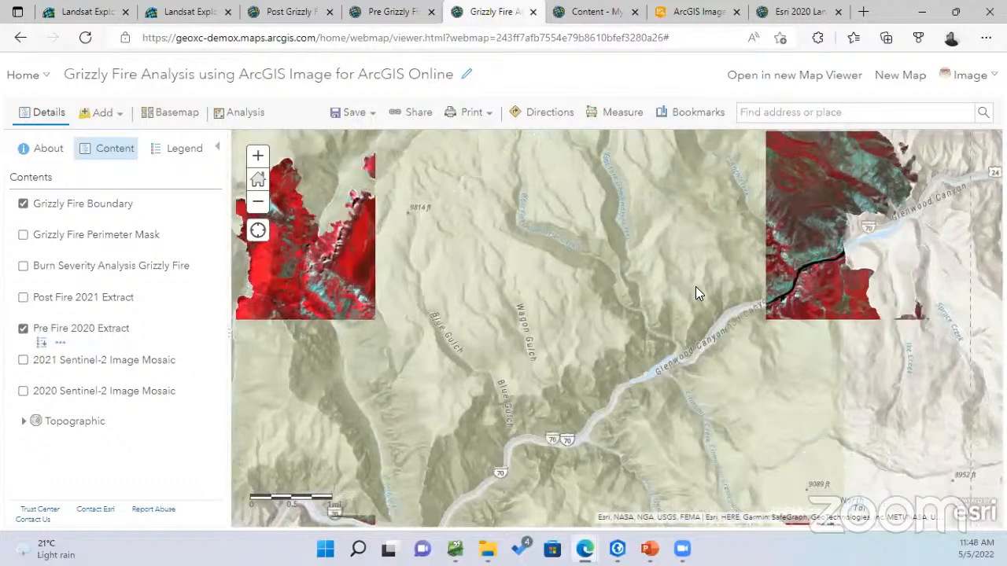
scroll(696, 286, down, 1)
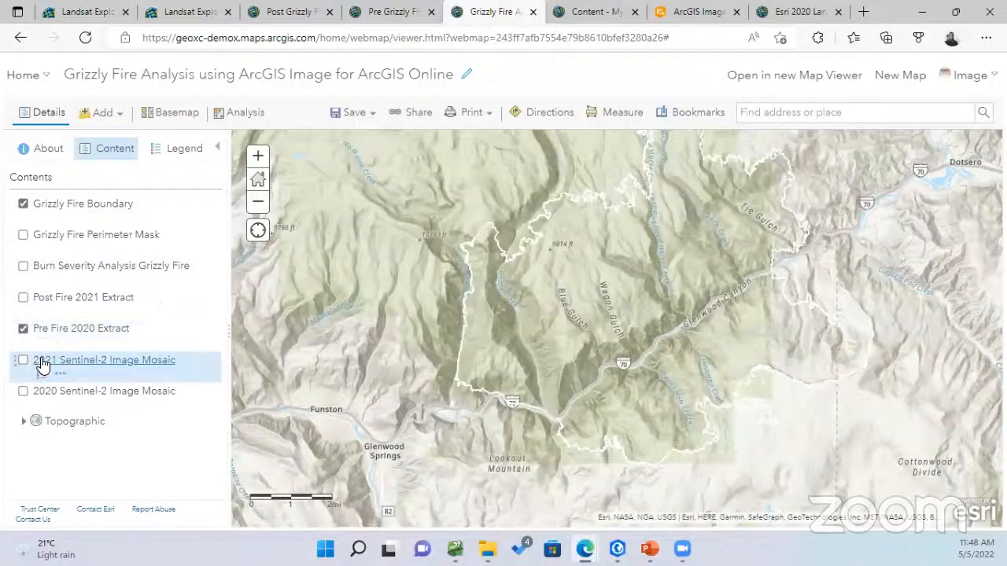
scroll(483, 336, up, 1)
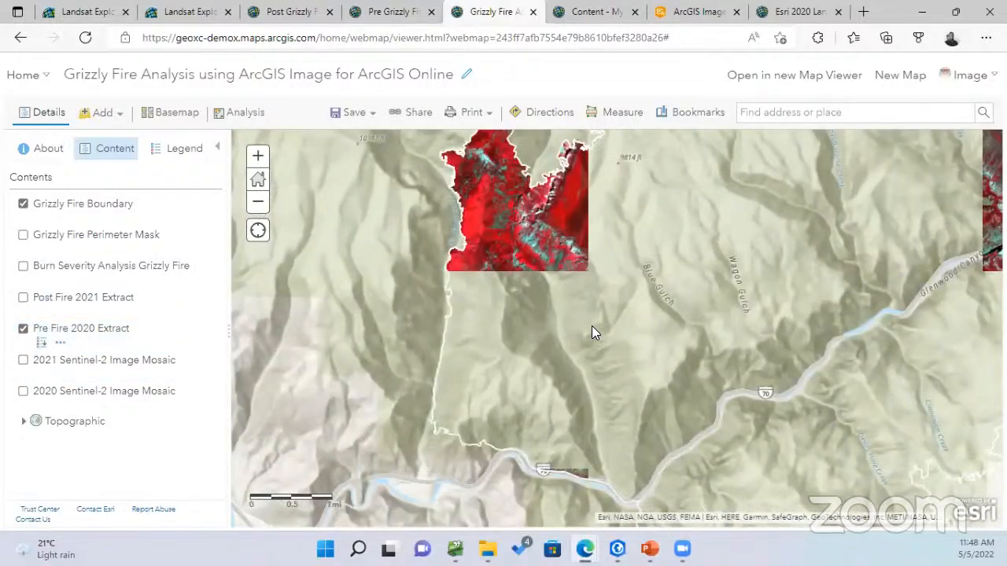
drag(719, 293, 600, 279)
drag(718, 312, 593, 318)
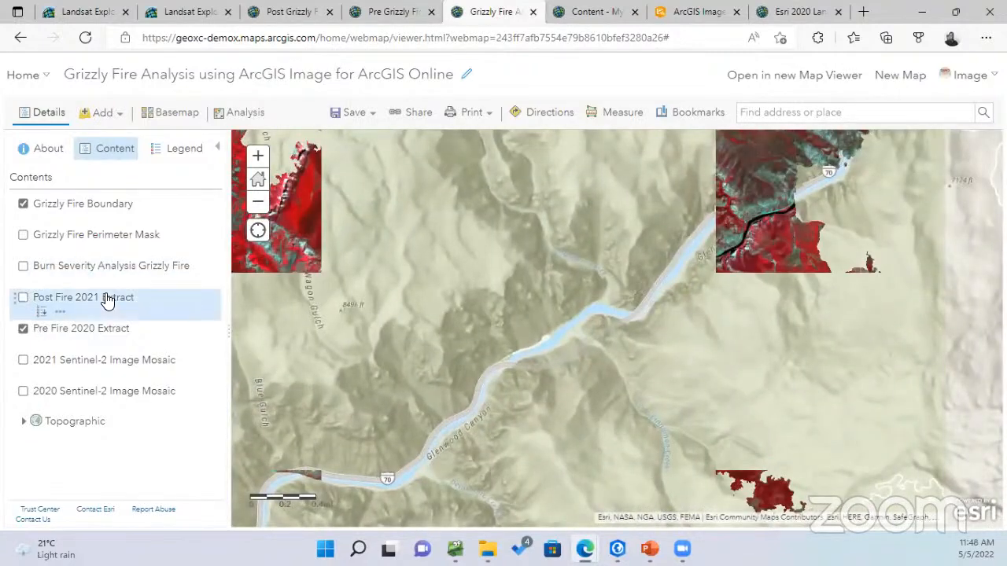
Swap Pre Fire 2020 Extract for Post Fire 2021 Extract and reload the web map
click(23, 329)
click(23, 298)
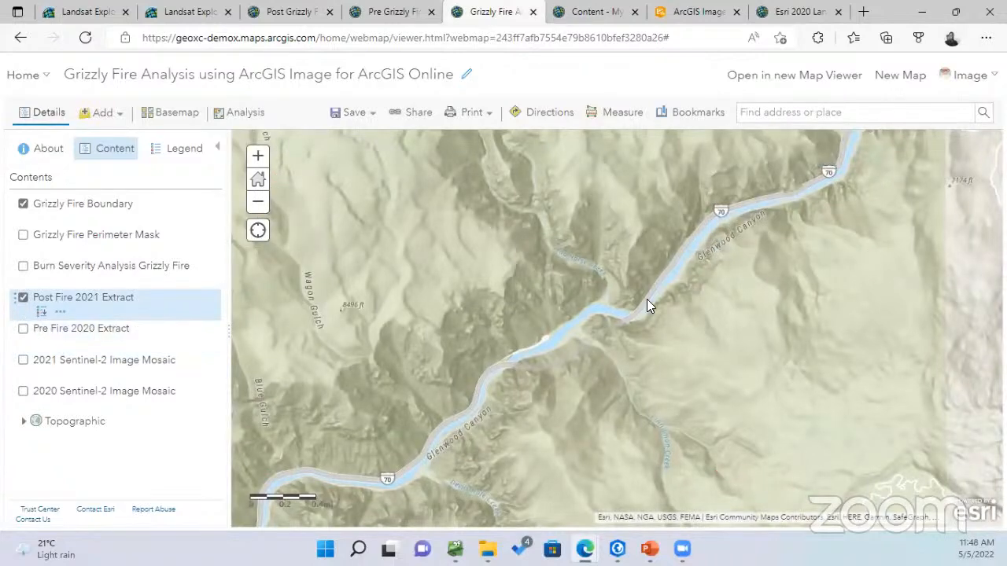
scroll(803, 307, down, 2)
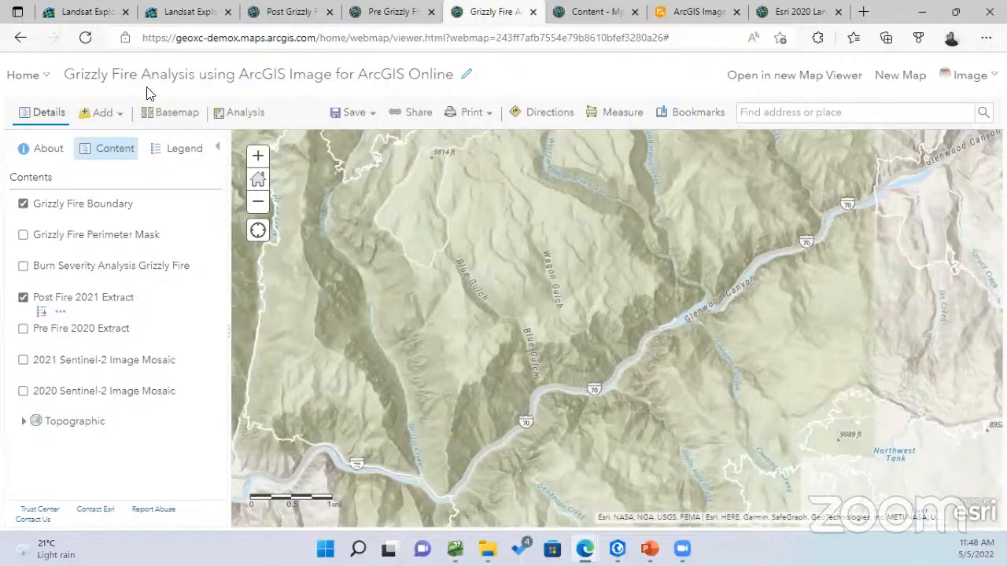
click(84, 39)
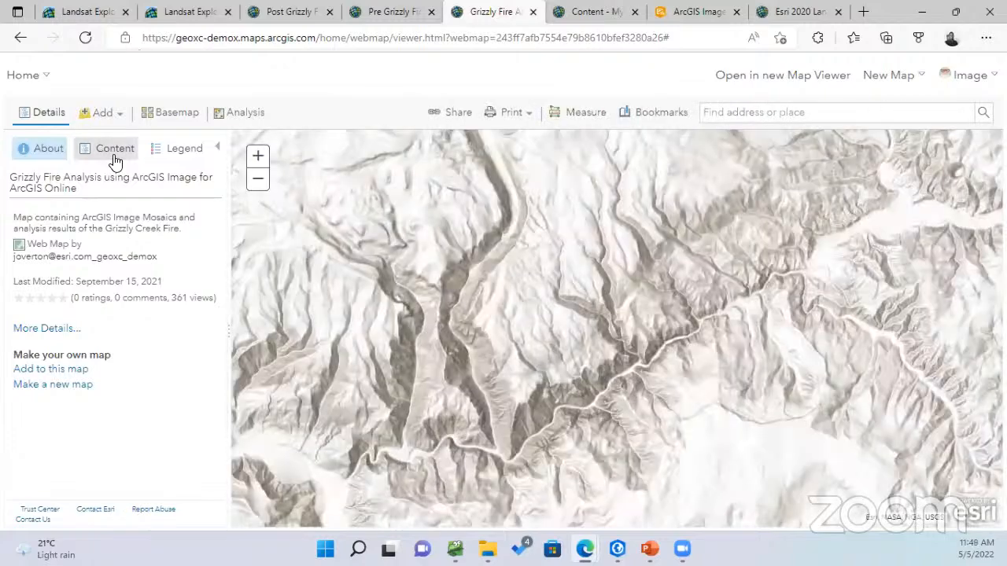
In the reloaded map's layer list, switch off the 2020 Sentinel-2 Image Mosaic
click(116, 157)
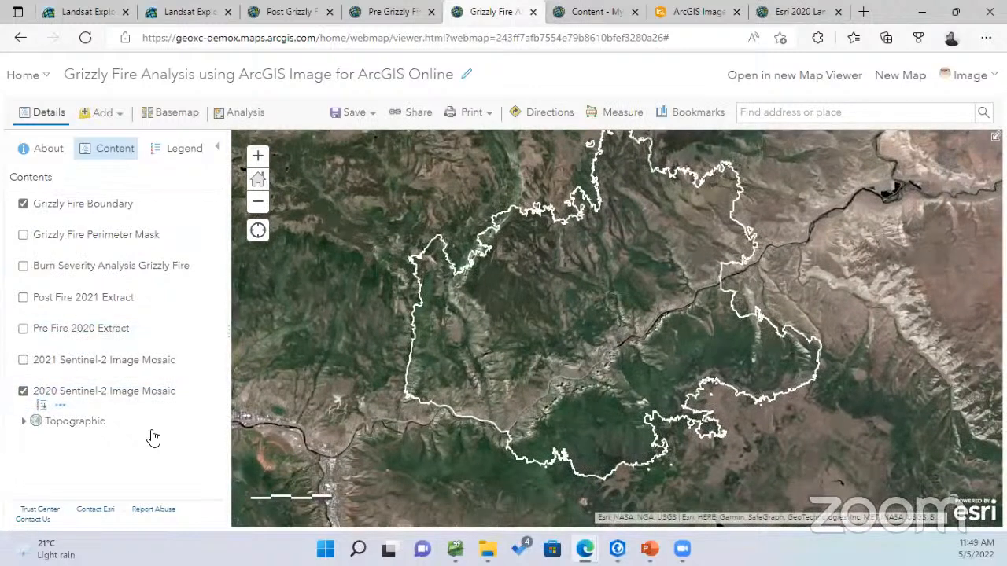
click(23, 392)
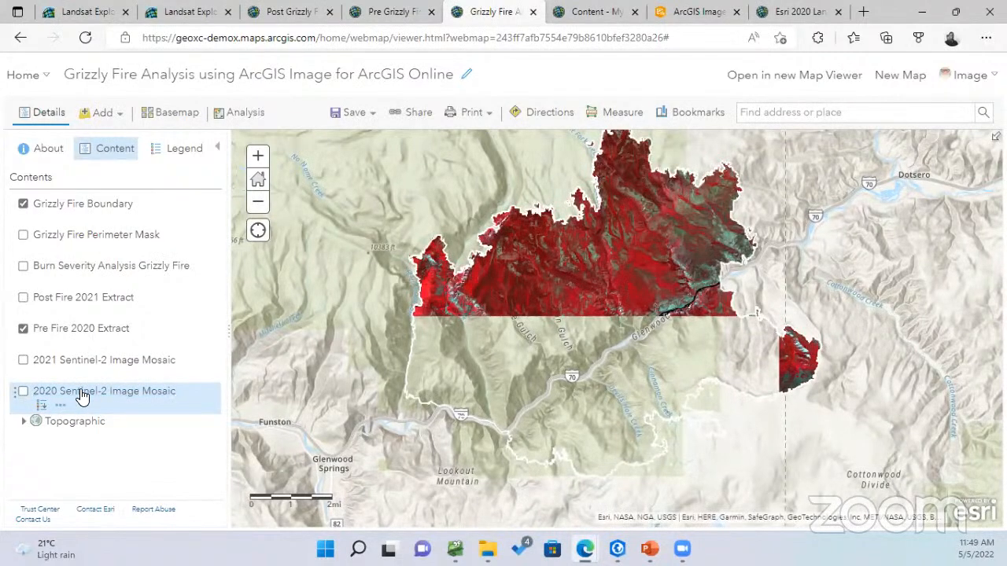
Show Post Fire 2021 Extract, briefly hide Pre Fire 2020 Extract, then turn it back on
scroll(643, 344, up, 1)
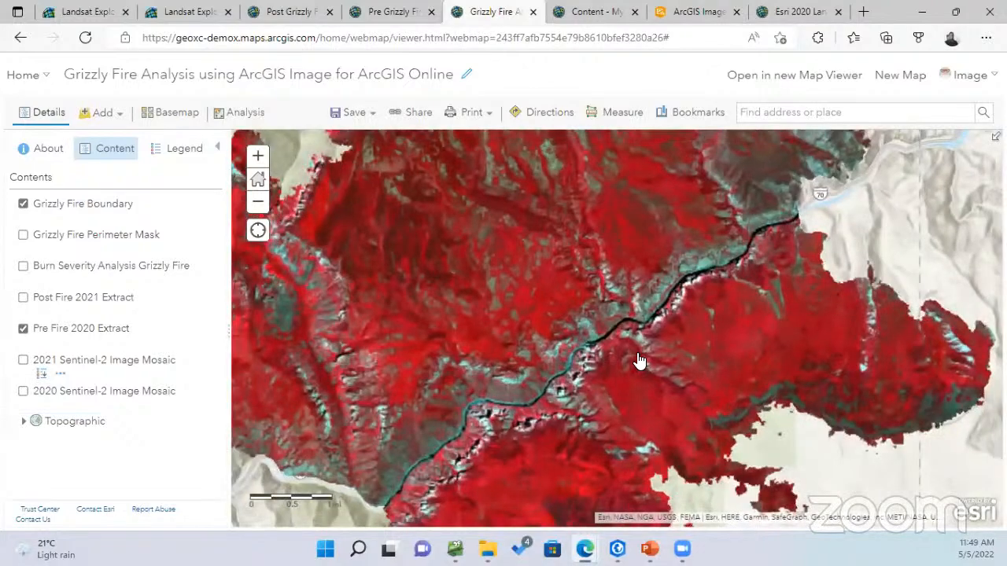
scroll(640, 360, down, 1)
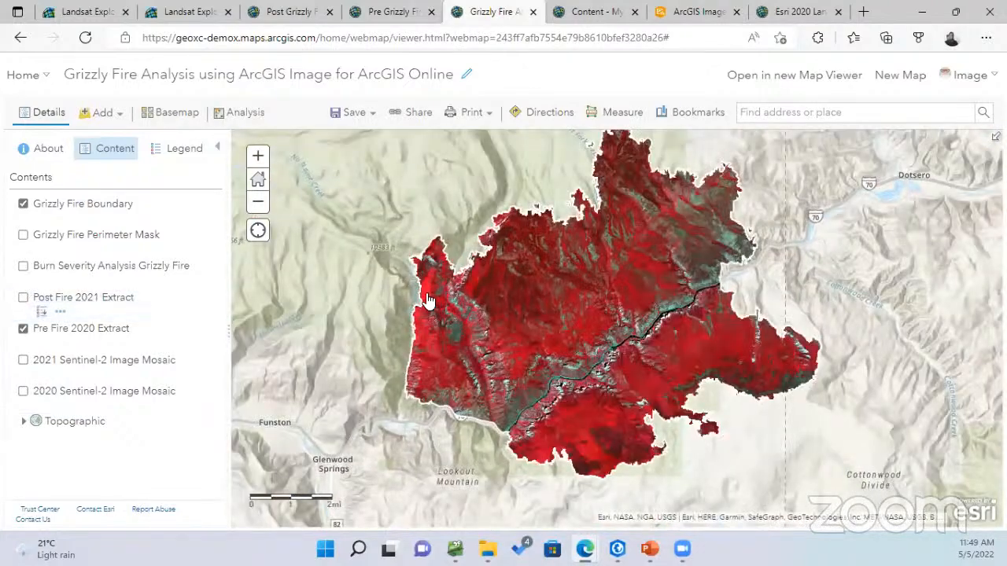
click(23, 299)
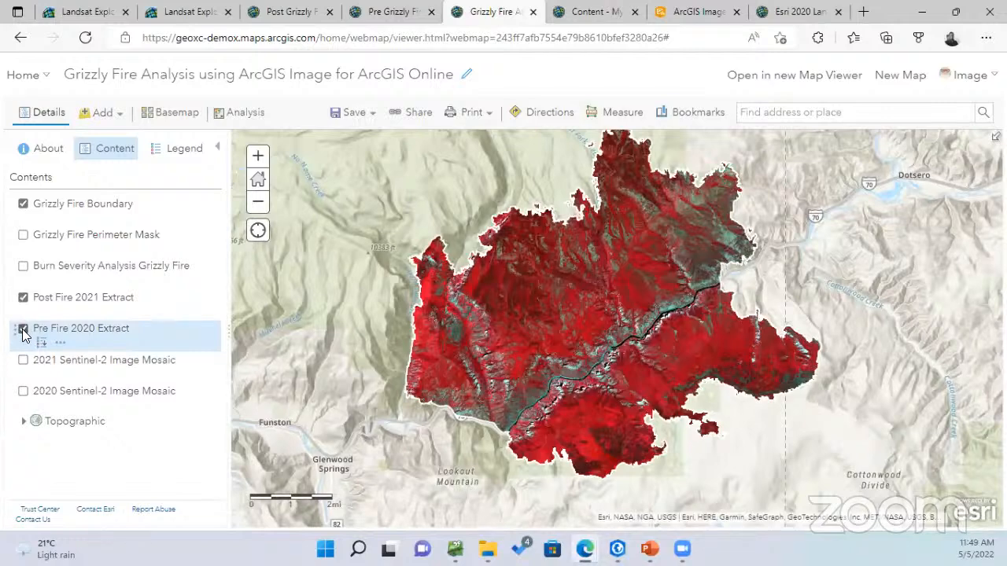
click(23, 329)
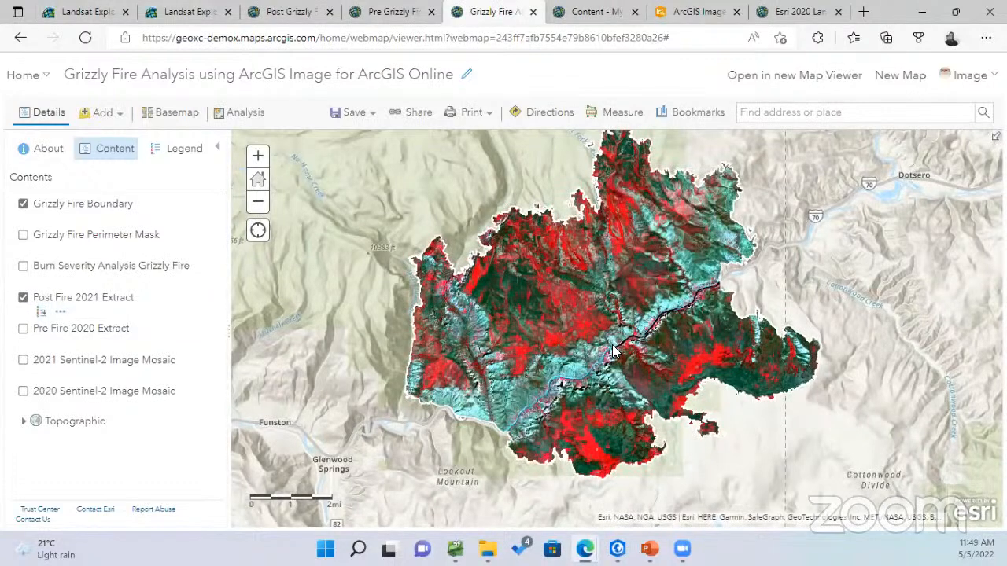
drag(527, 367, 510, 375)
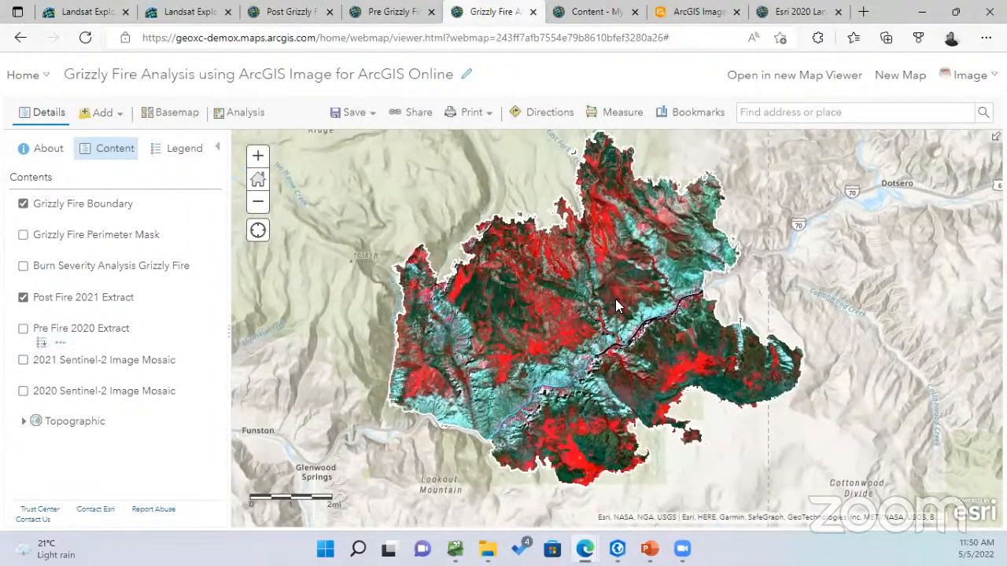
click(23, 329)
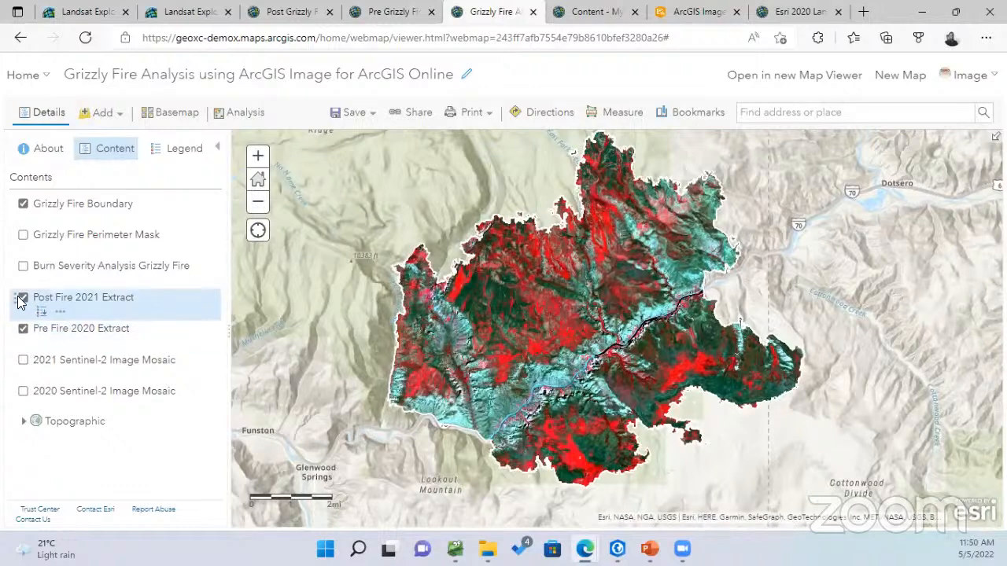
Flicker Post Fire 2021 Extract on and off to compare before and after burn imagery
click(19, 296)
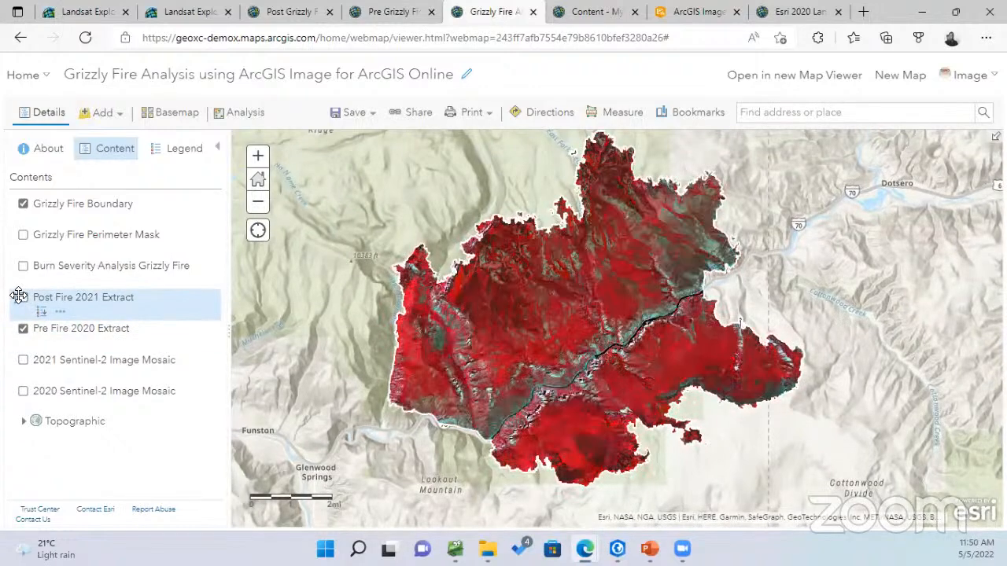
click(18, 296)
click(19, 296)
click(20, 297)
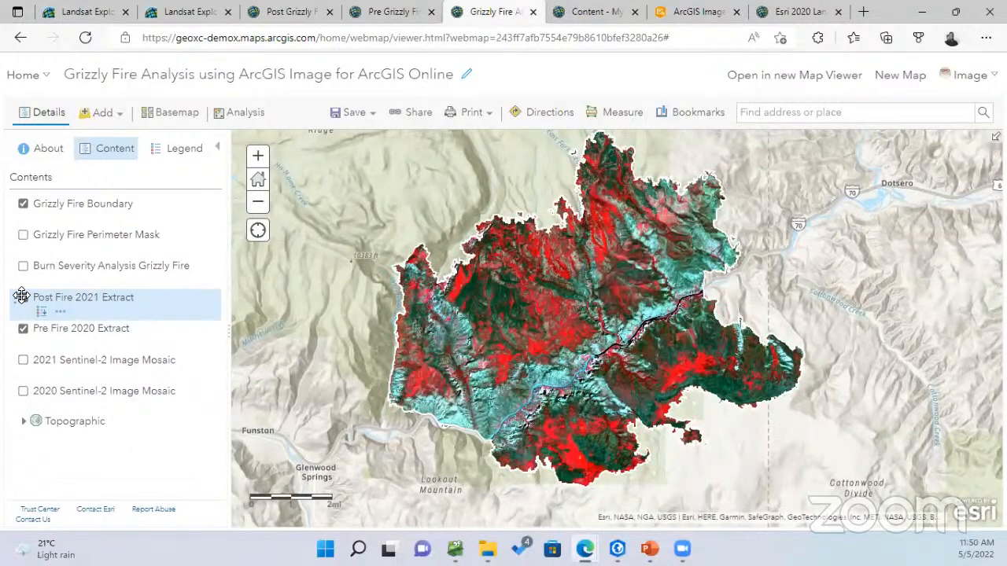
click(21, 296)
click(22, 295)
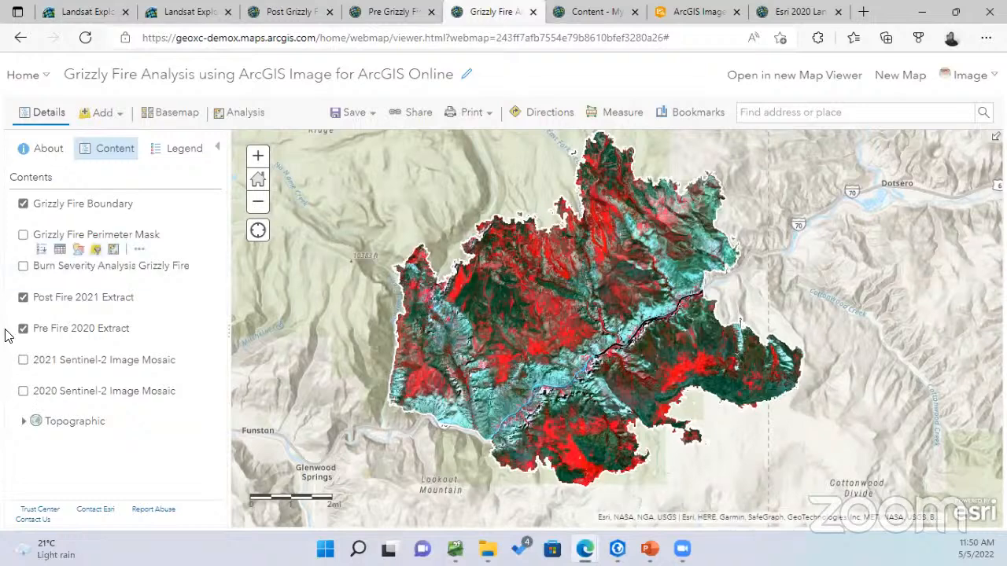
click(23, 298)
click(23, 298)
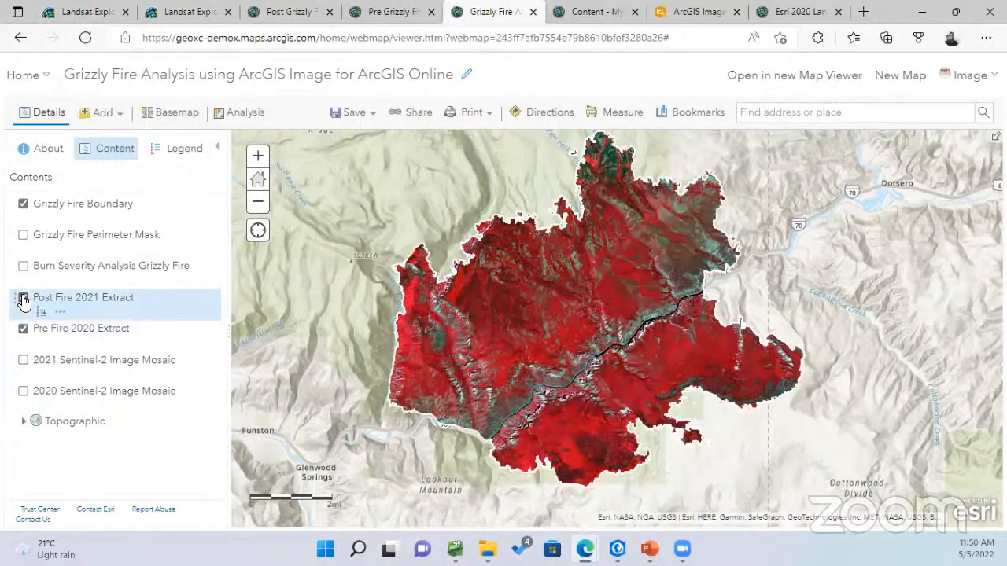
click(23, 298)
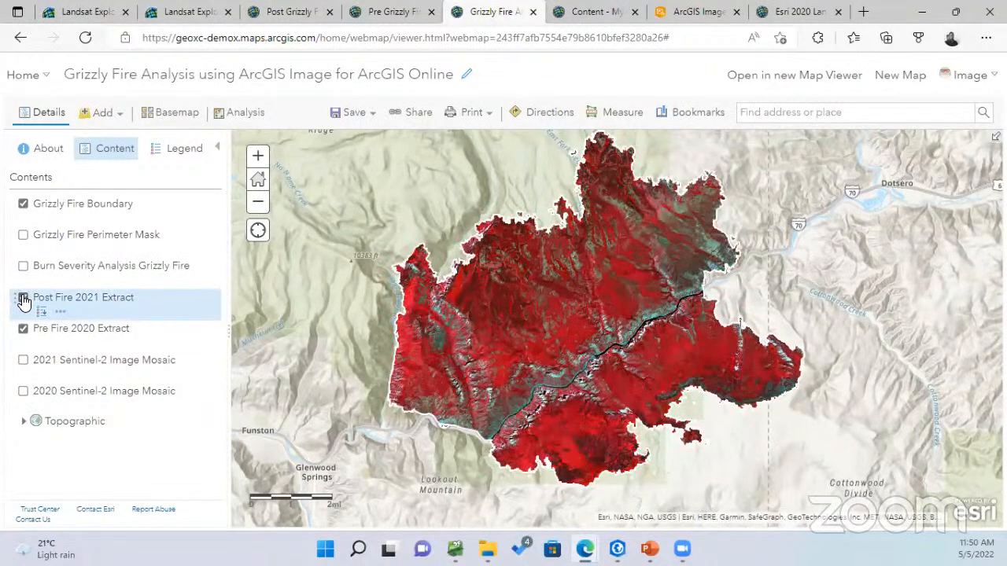
click(23, 298)
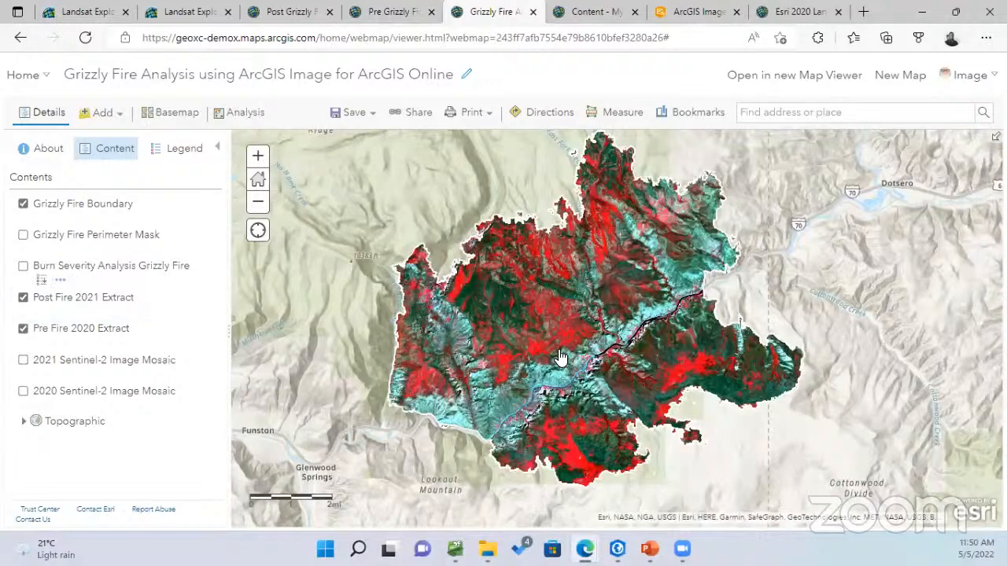
Keep comparing the burn area by toggling Post Fire 2021 Extract, finishing with it shown
click(22, 330)
click(23, 297)
click(22, 297)
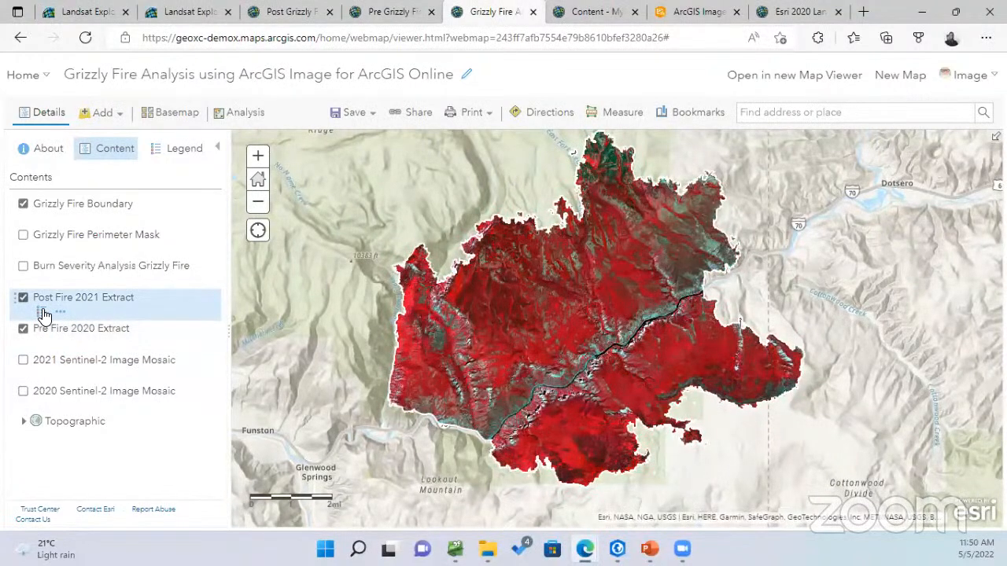
click(23, 297)
click(23, 297)
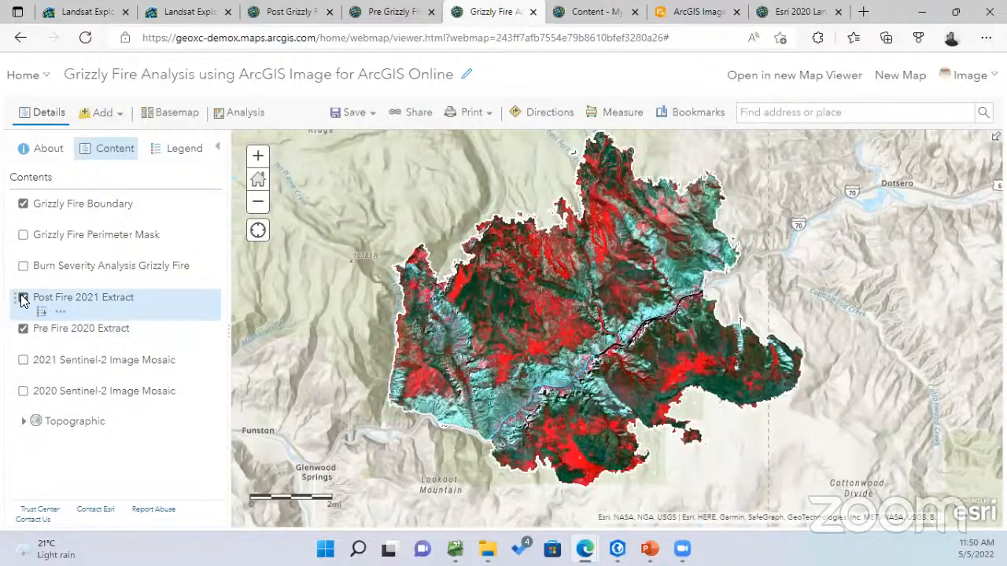
click(22, 298)
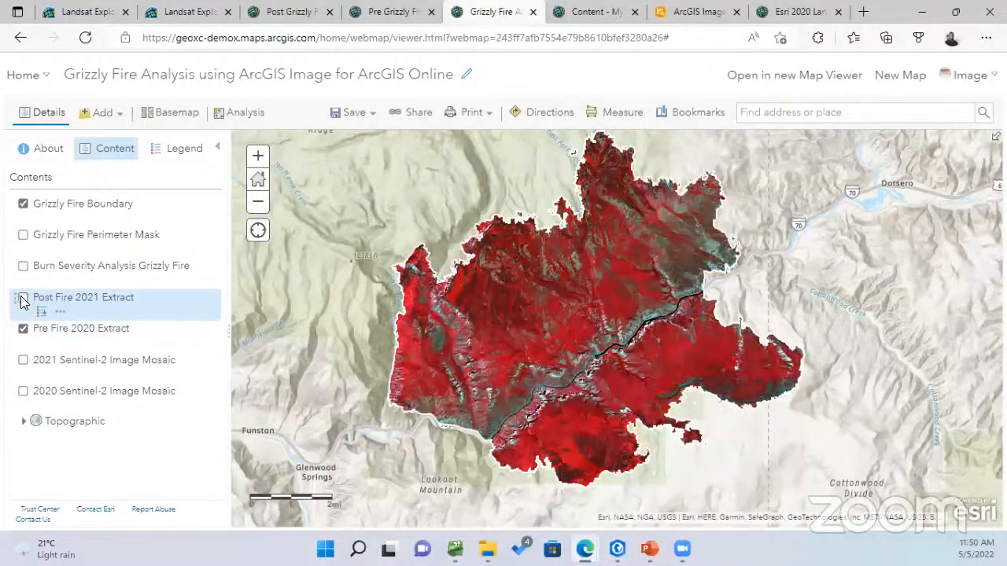
click(23, 299)
click(23, 299)
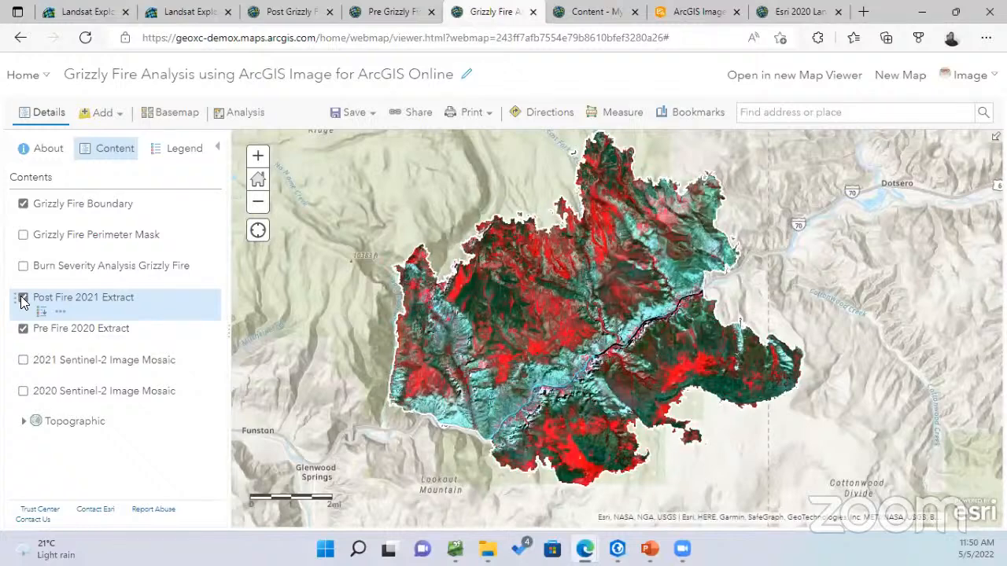
click(23, 299)
click(23, 299)
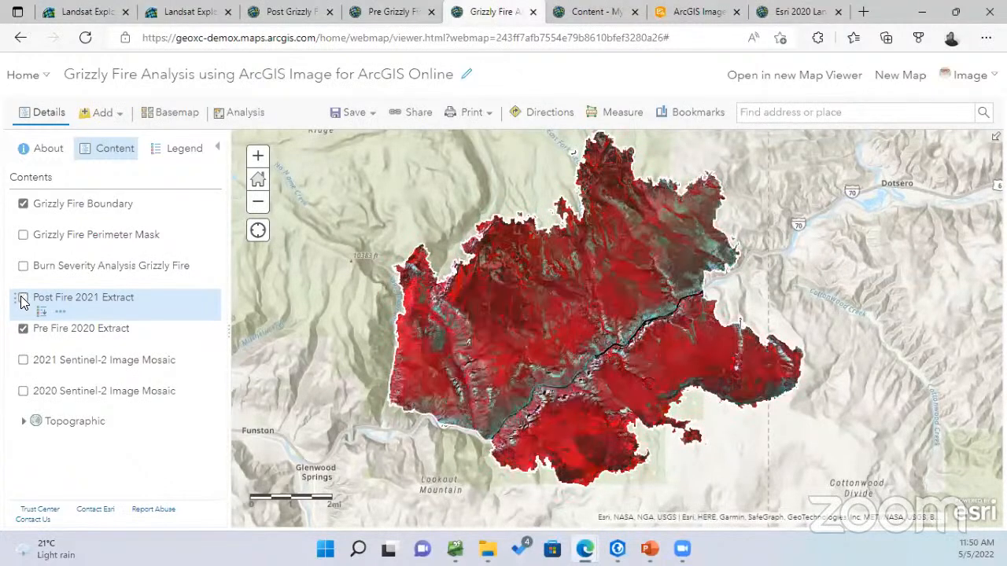
click(22, 299)
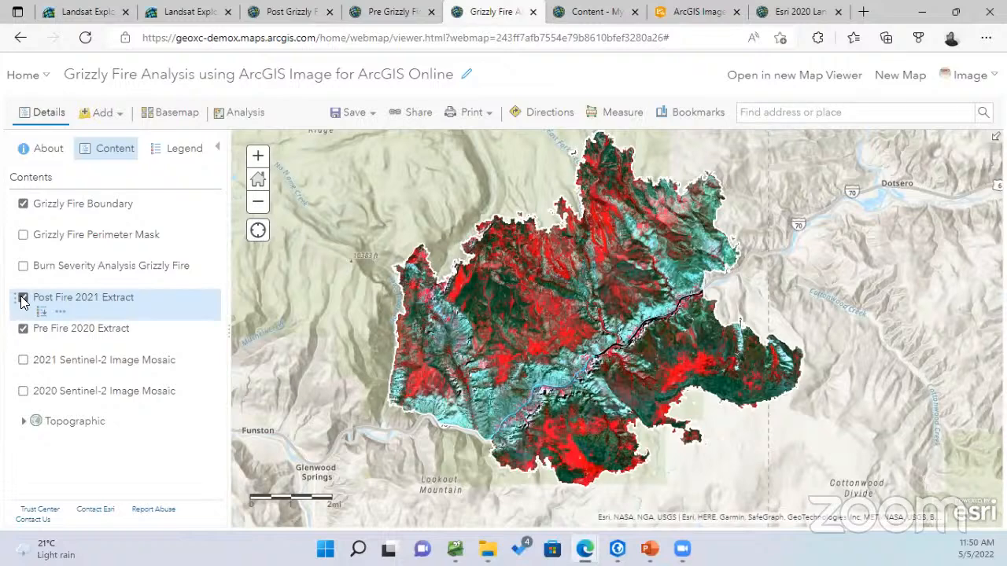
click(23, 299)
click(23, 299)
click(23, 298)
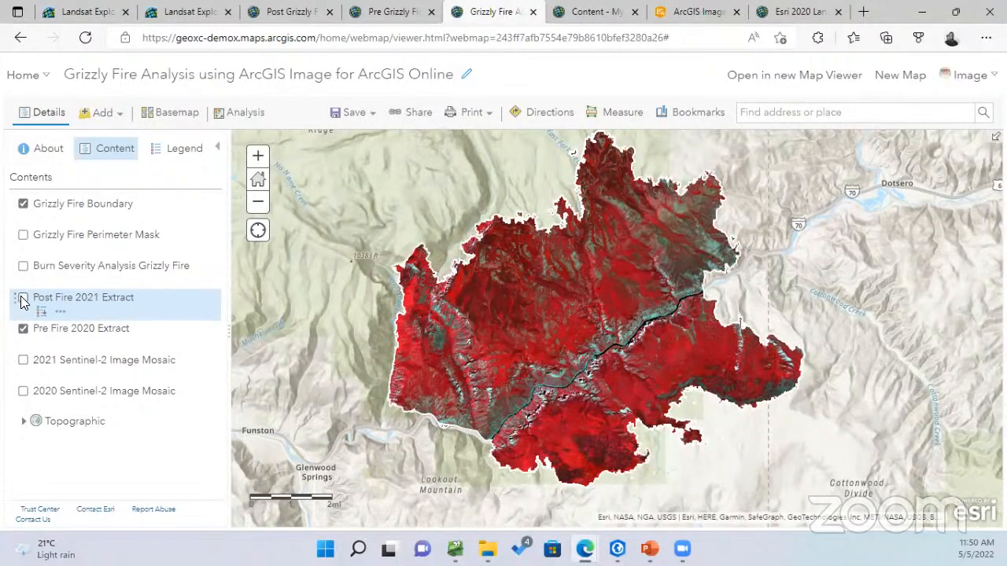
click(23, 299)
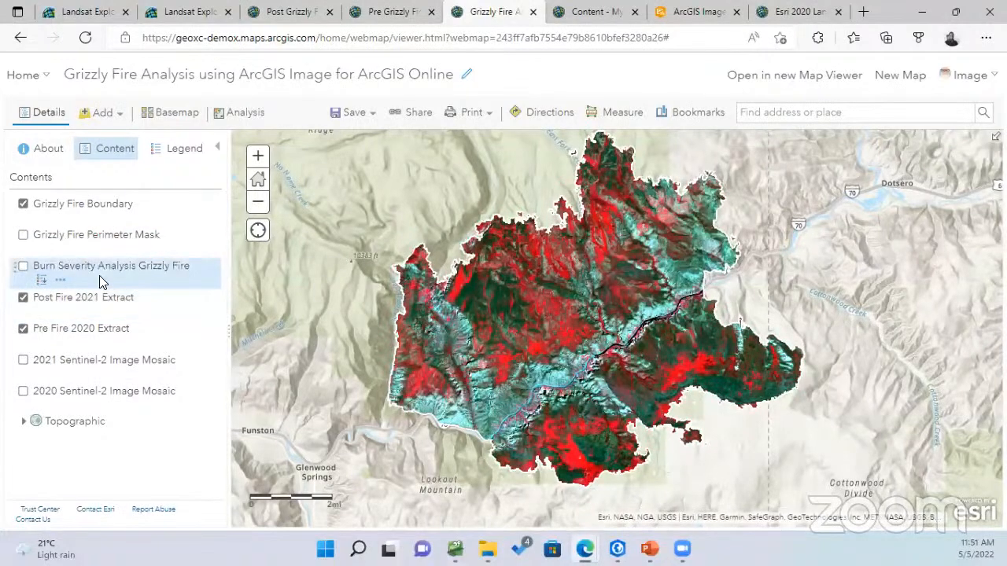
click(243, 113)
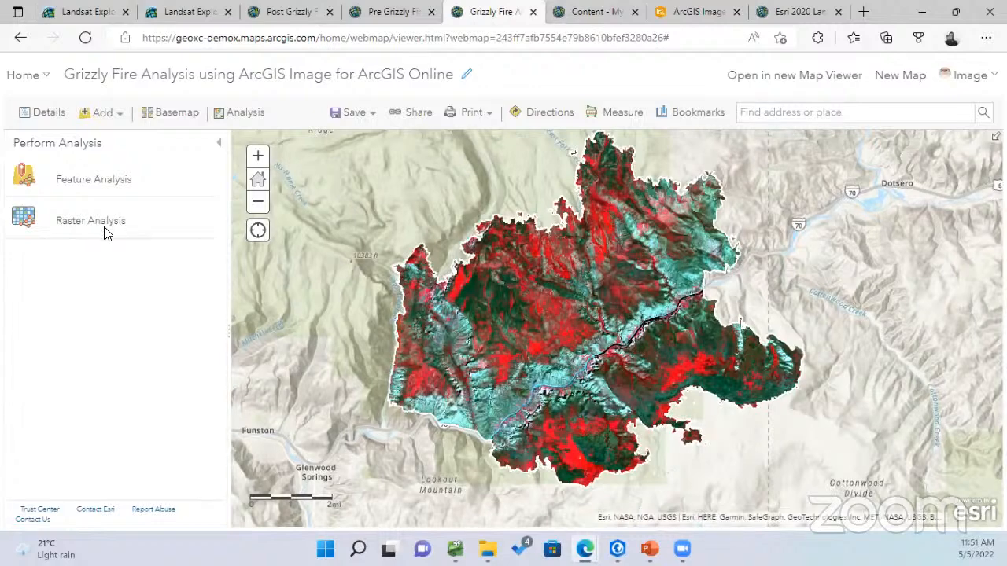
Choose Raster Analysis and start a new raster function template
click(107, 233)
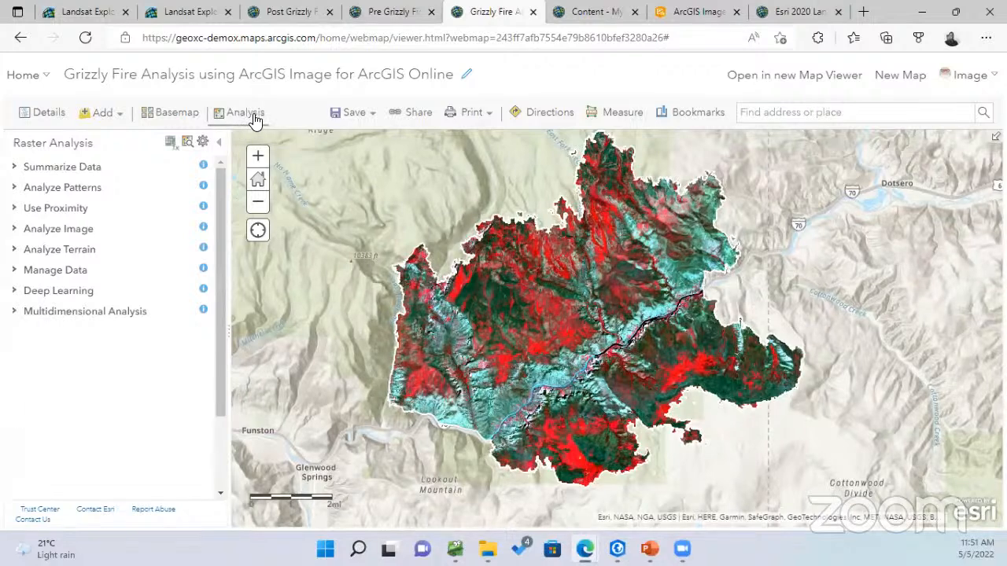
click(170, 148)
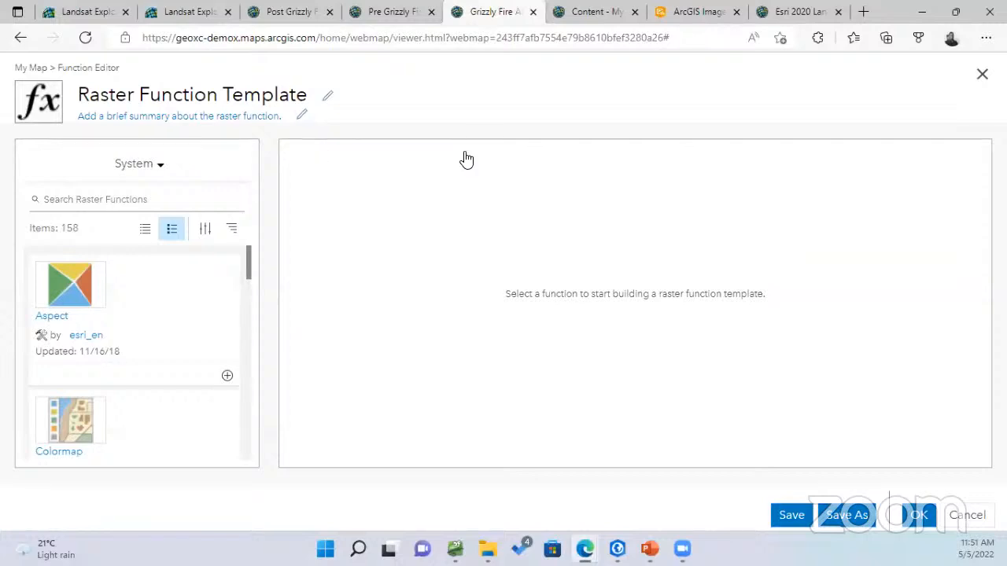
Add a Raster input variable to the template canvas
scroll(249, 256, down, 1)
scroll(252, 259, up, 1)
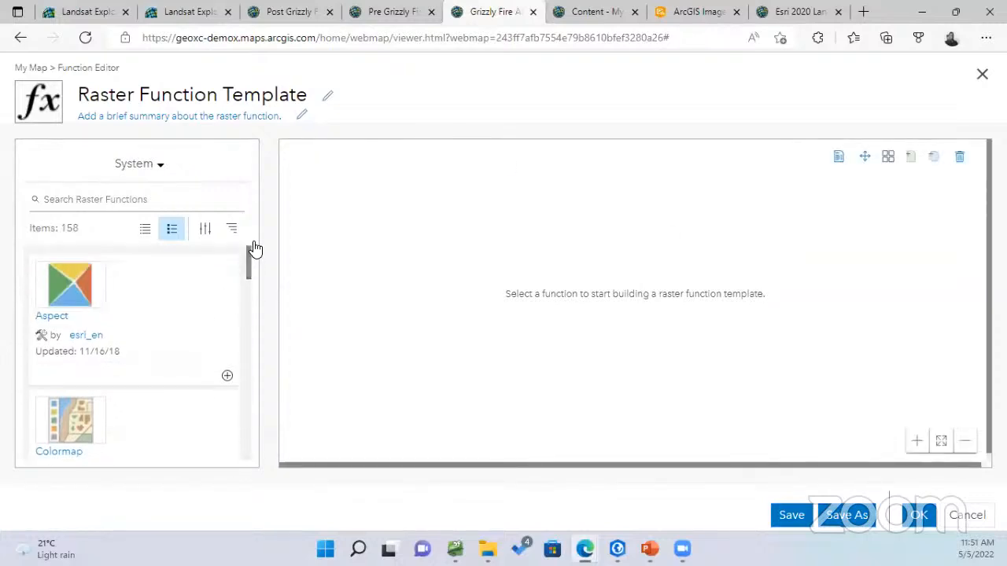
click(909, 161)
drag(576, 365, 547, 336)
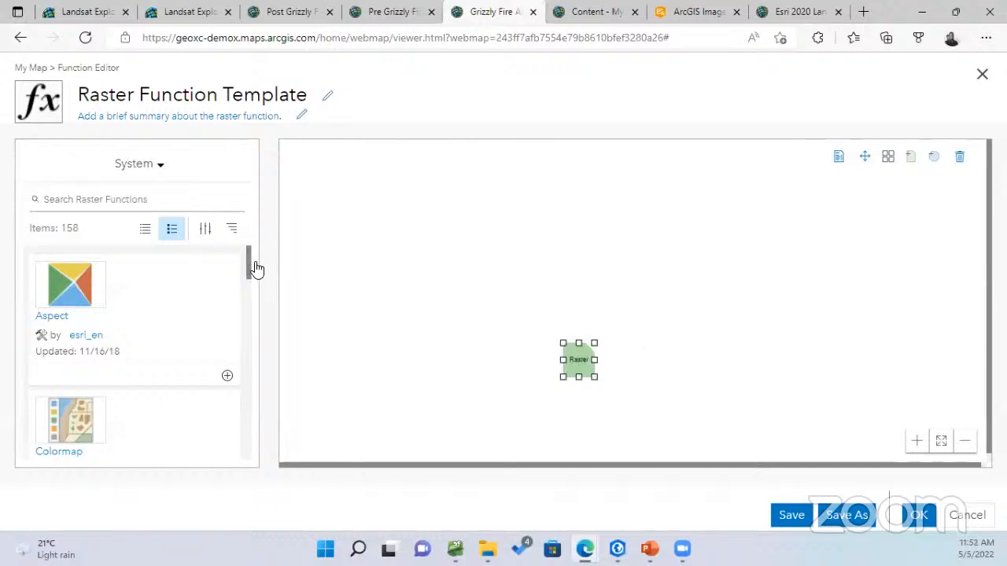
scroll(252, 272, down, 1)
scroll(252, 265, up, 1)
Add the Aspect and Colormap functions, placing Aspect above-right of the Raster input
click(228, 377)
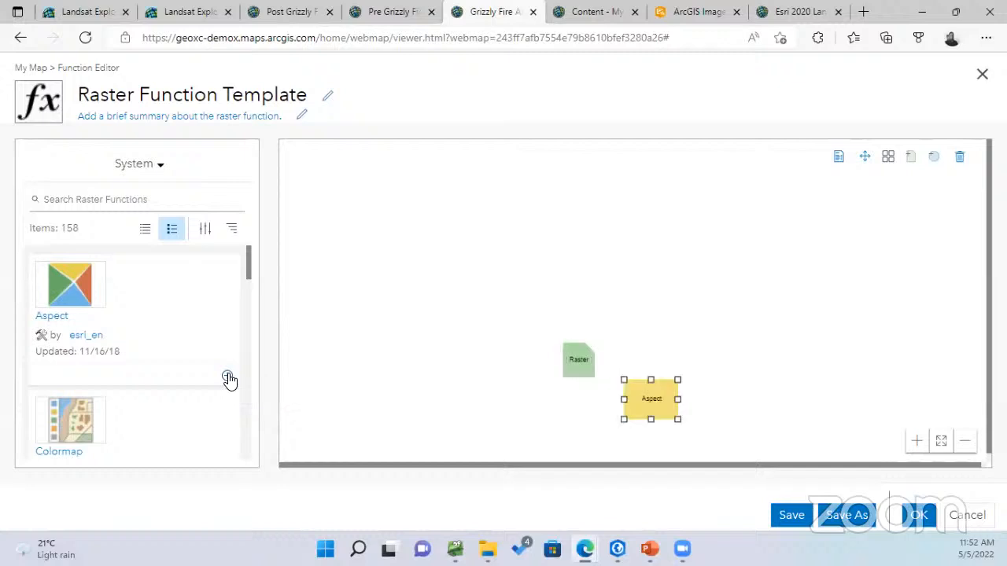
drag(637, 399, 653, 348)
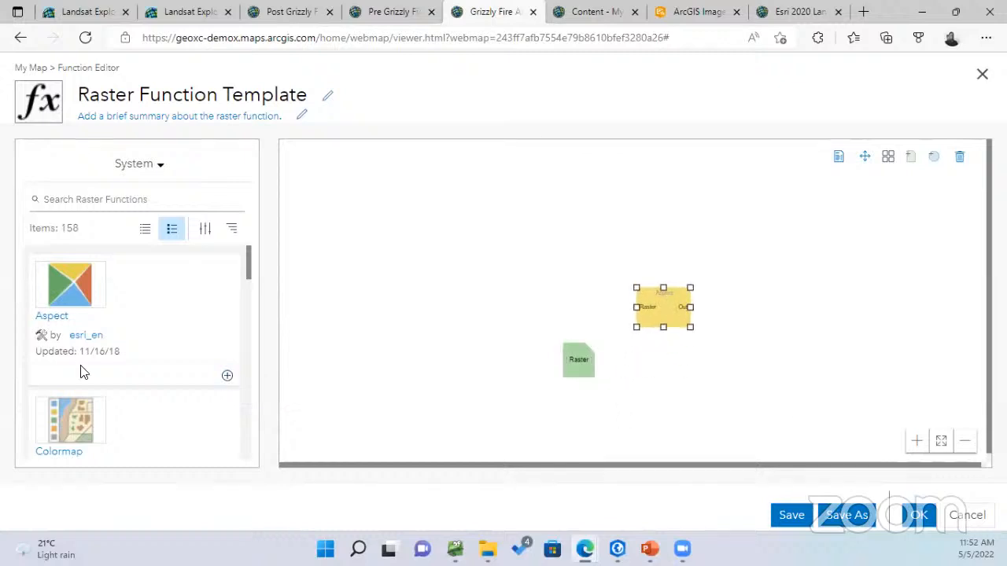
click(67, 431)
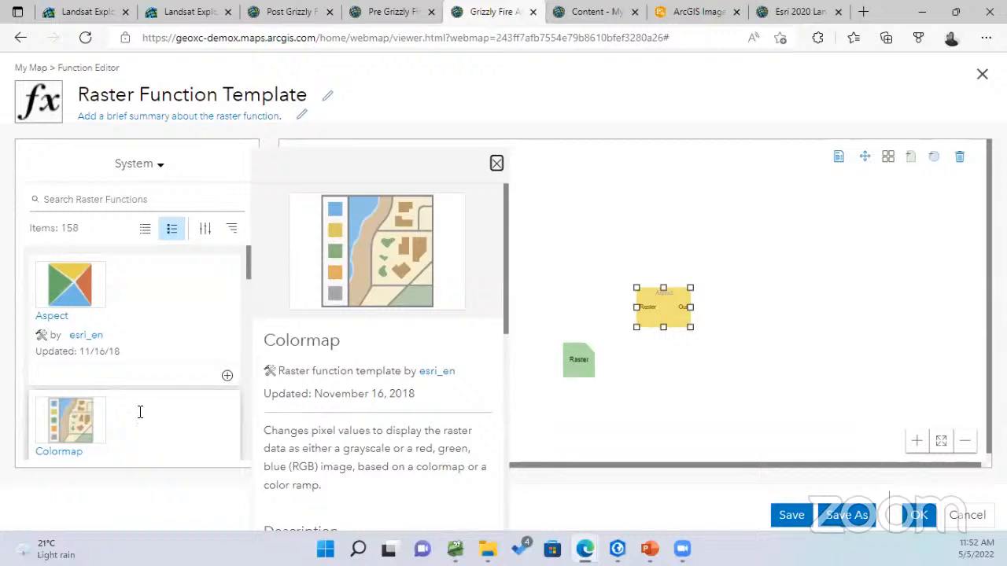
scroll(225, 433, down, 1)
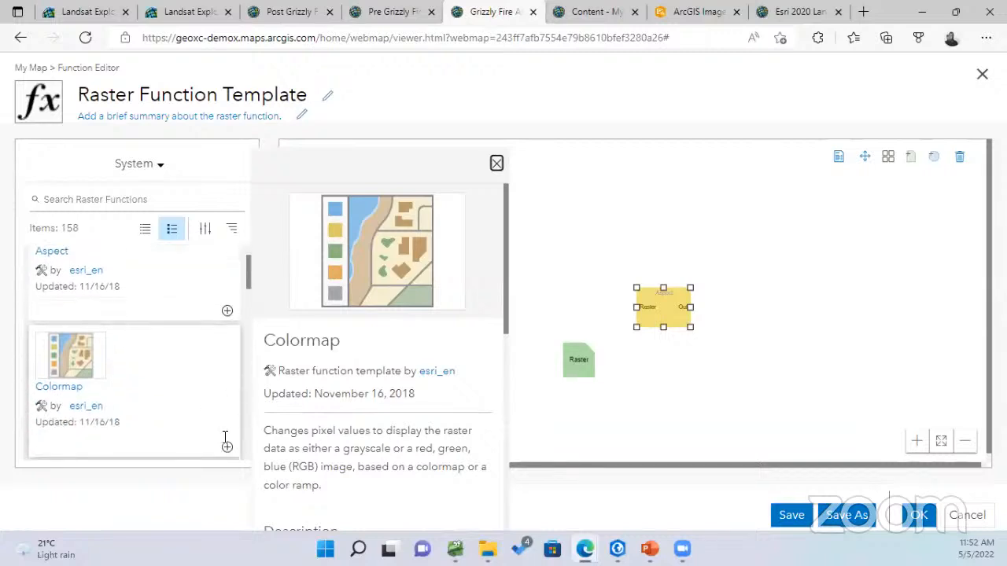
click(226, 443)
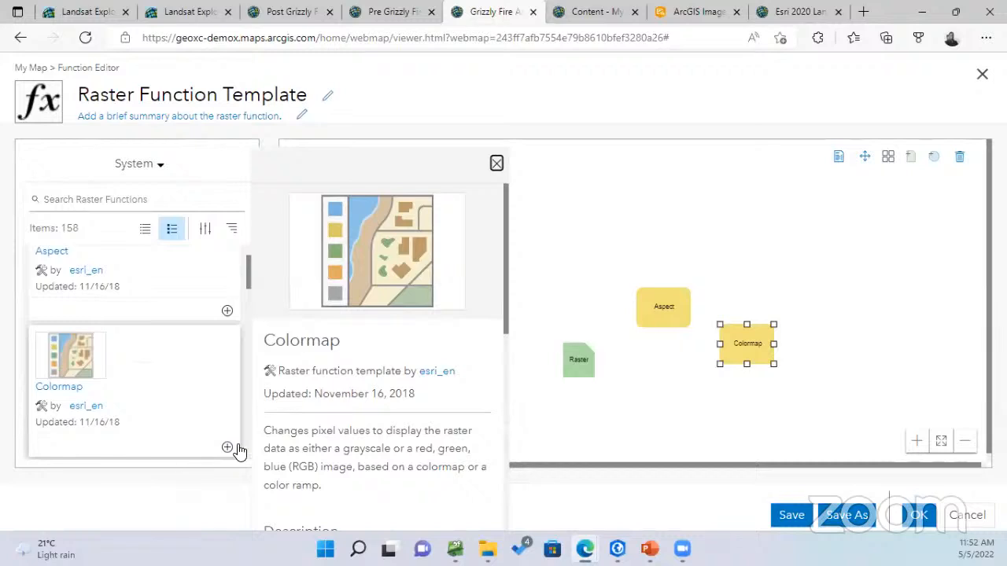
click(704, 221)
click(494, 167)
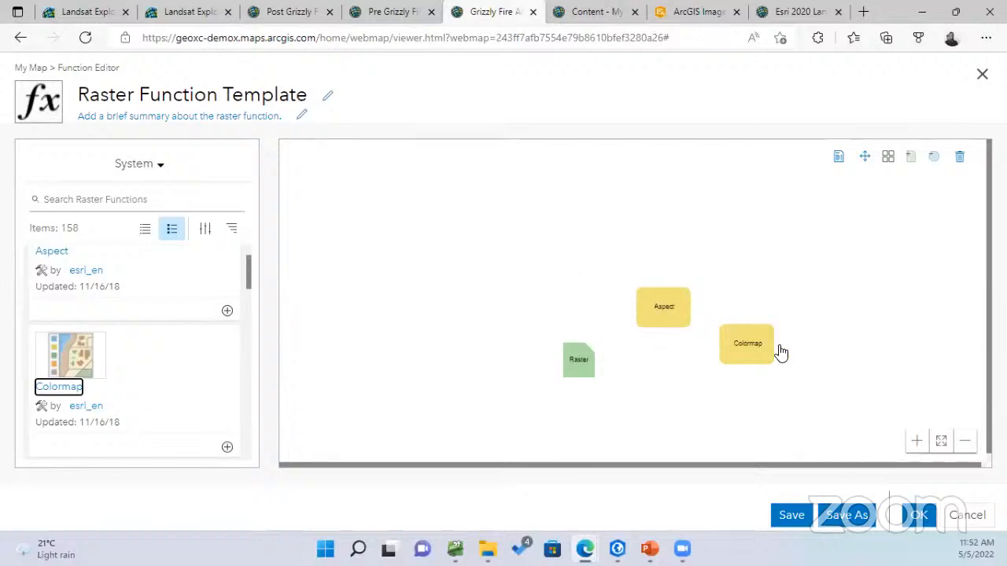
Auto-arrange the nodes, then link Raster into Aspect and Aspect's output into Colormap
click(889, 158)
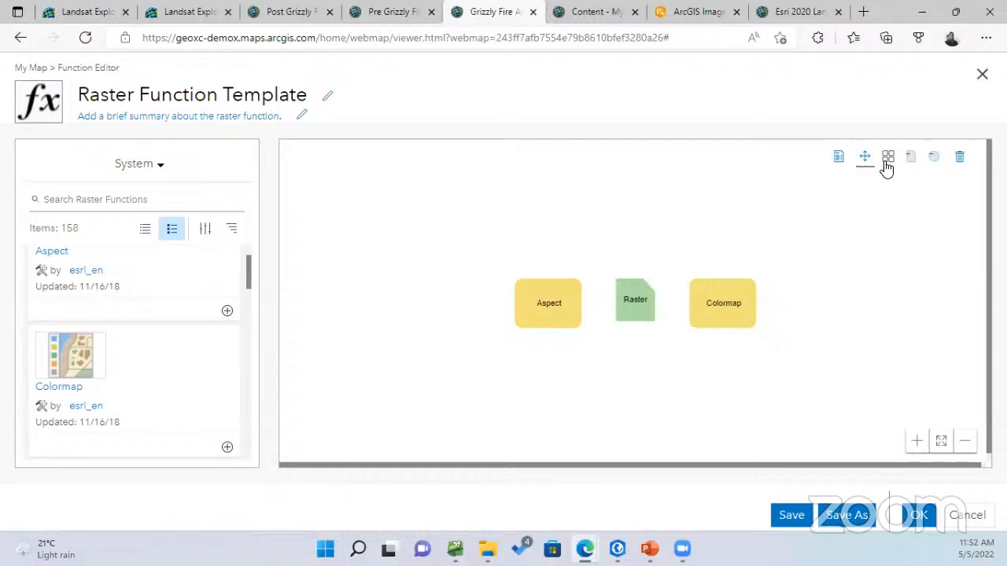
drag(634, 304, 673, 325)
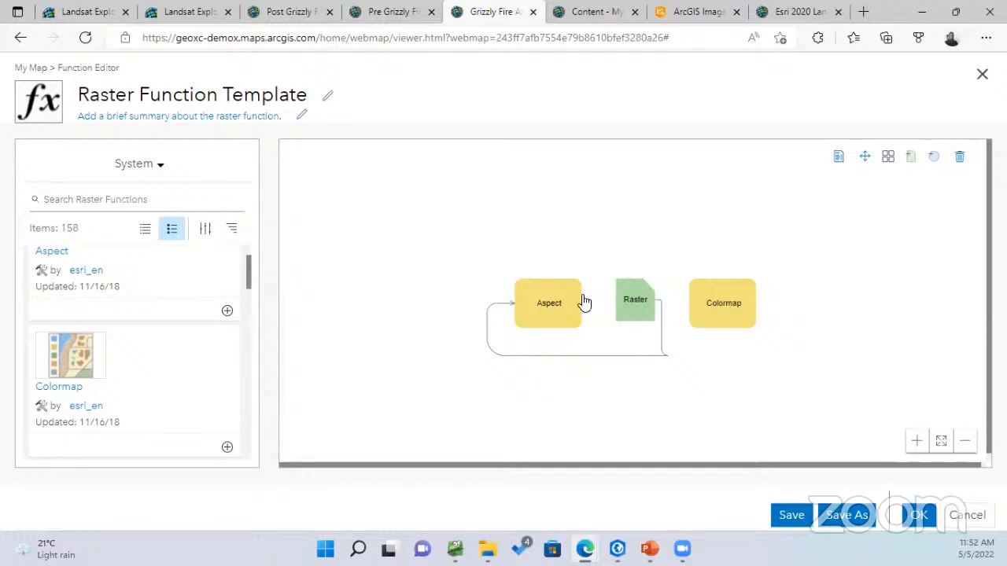
drag(628, 313, 382, 275)
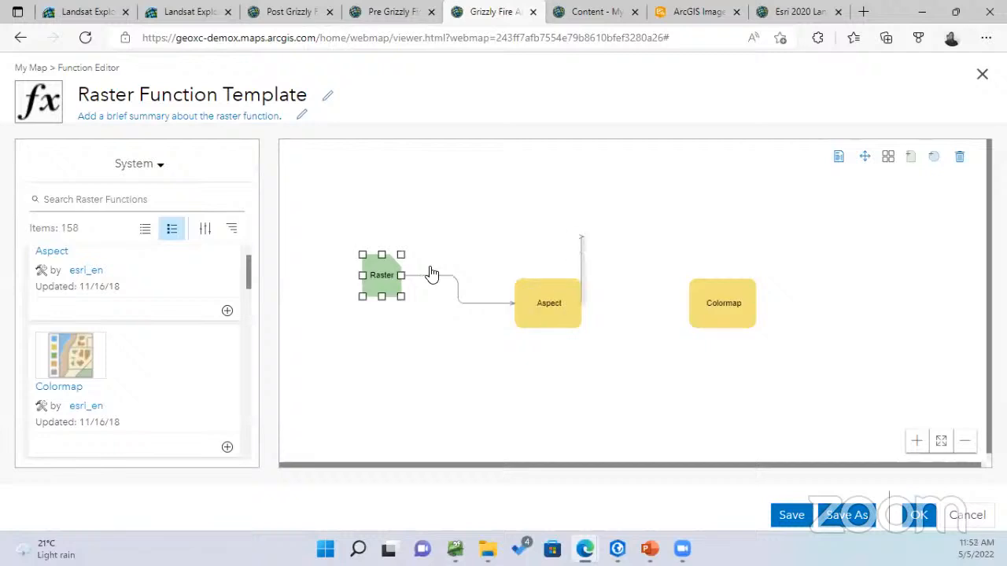
drag(386, 289, 435, 309)
click(521, 362)
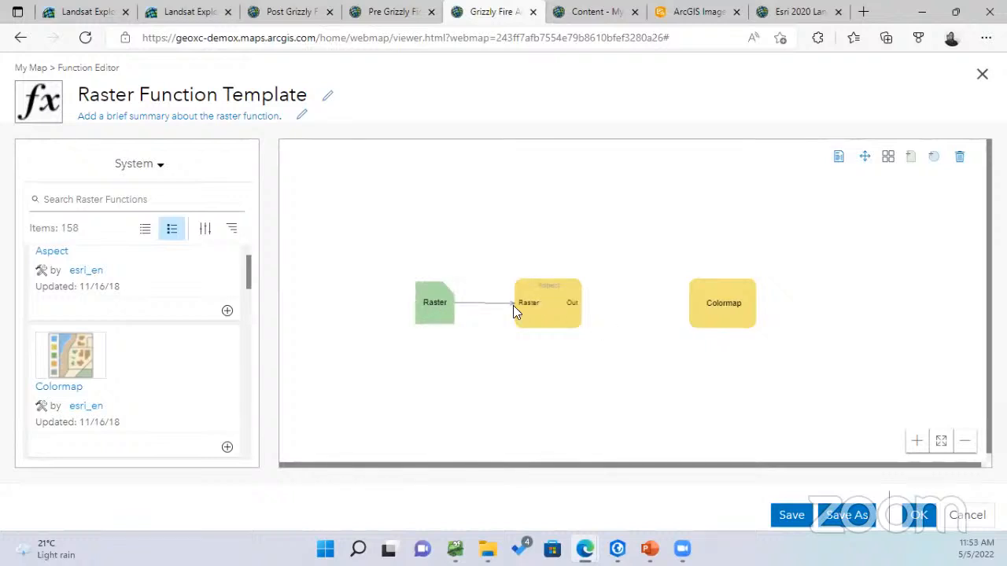
drag(573, 304, 722, 303)
Mark the Aspect function's Raster variable as IsPublic and confirm
double_click(547, 307)
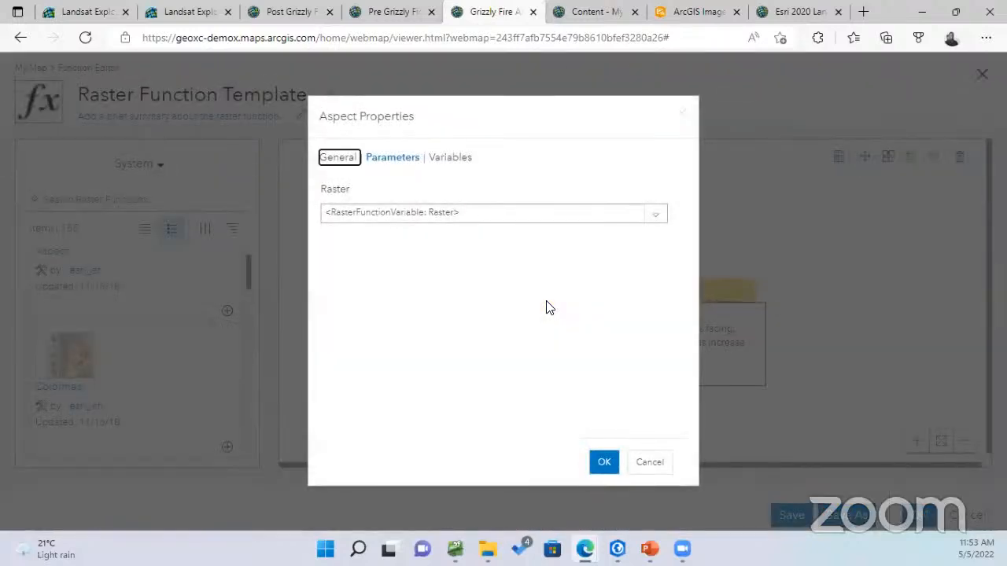
click(450, 158)
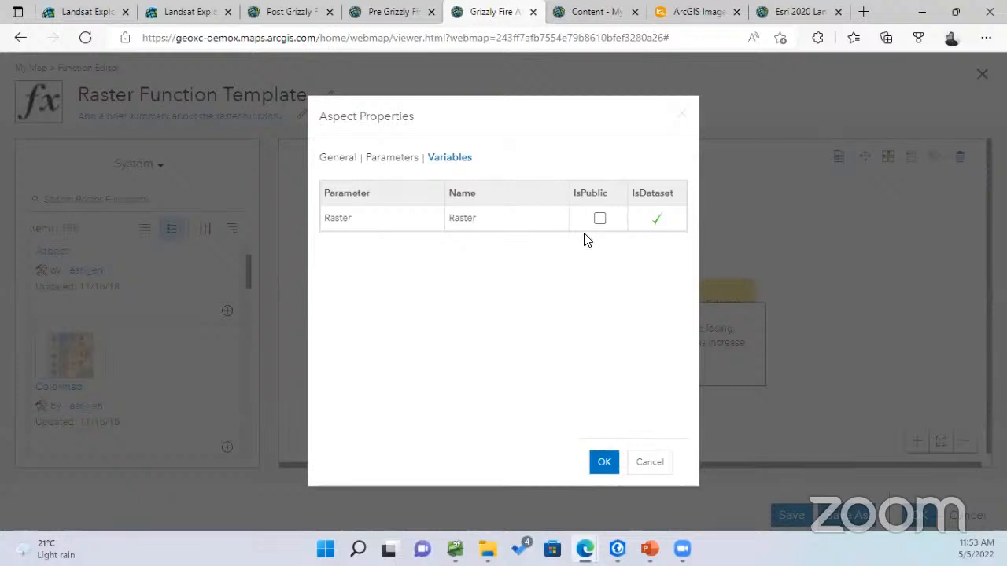
click(600, 218)
click(597, 464)
Review the Colormap variables without changes, then start Save As for the template
double_click(712, 307)
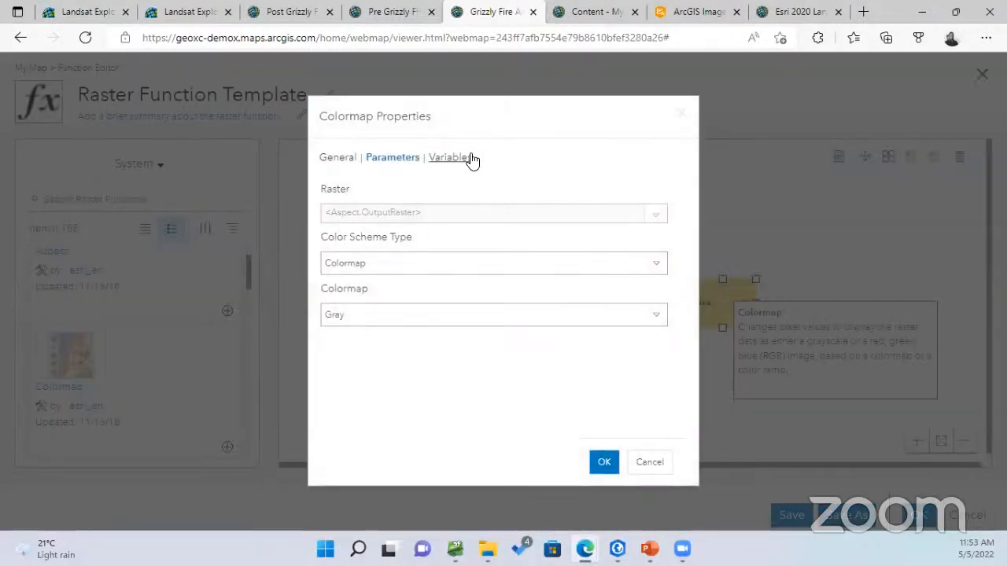
click(464, 160)
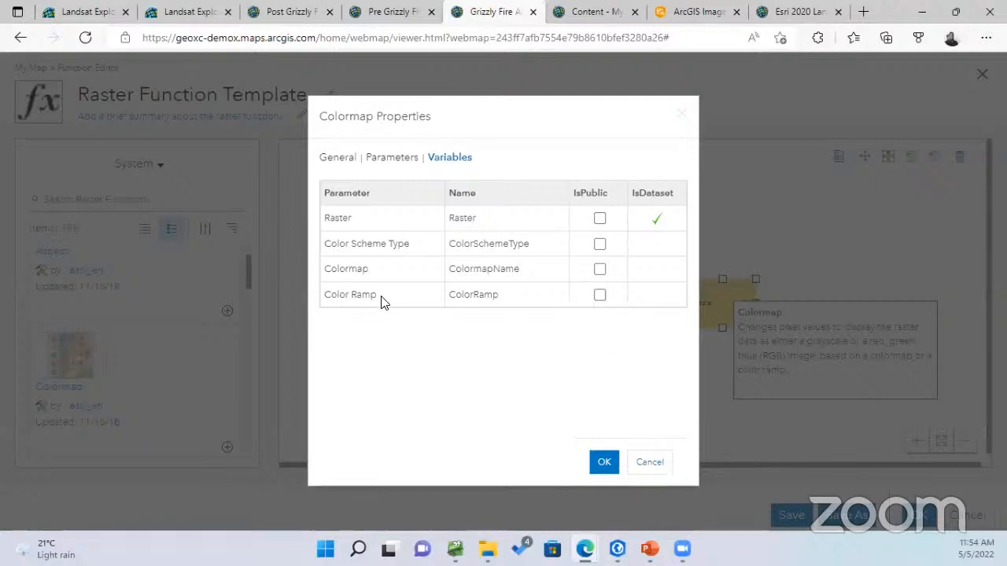
click(654, 464)
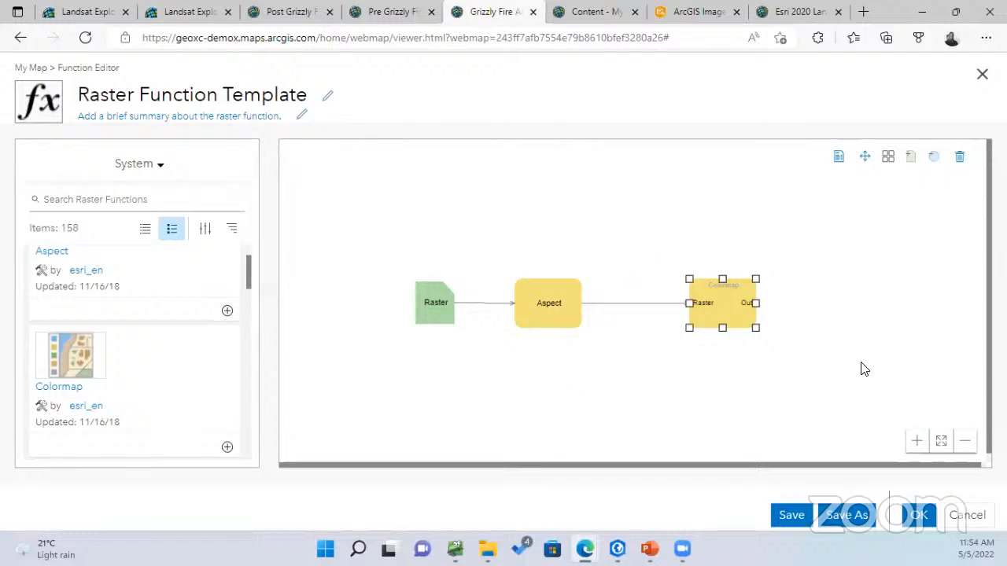
click(853, 516)
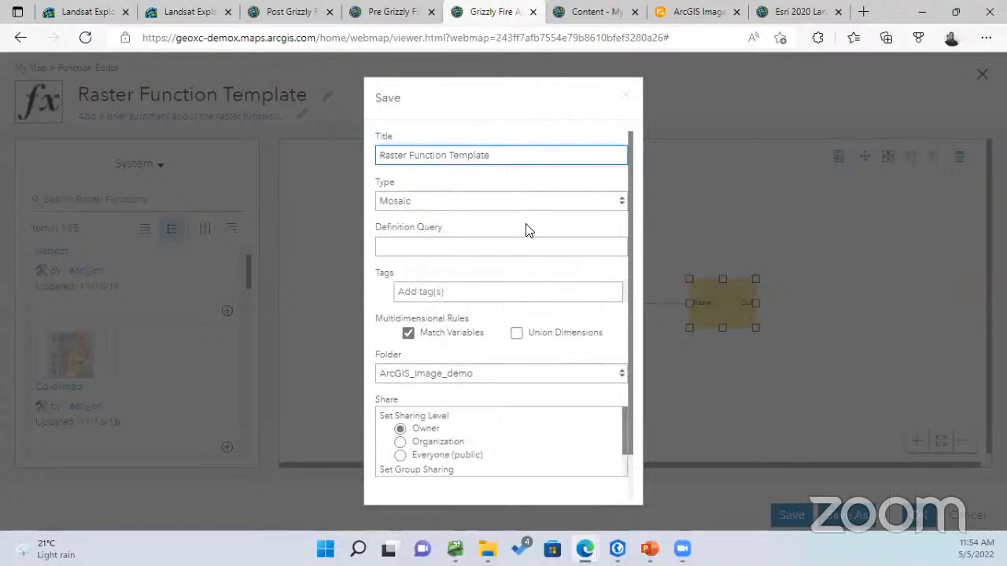
Title the template 'Aspect Function Template'
drag(516, 158, 343, 163)
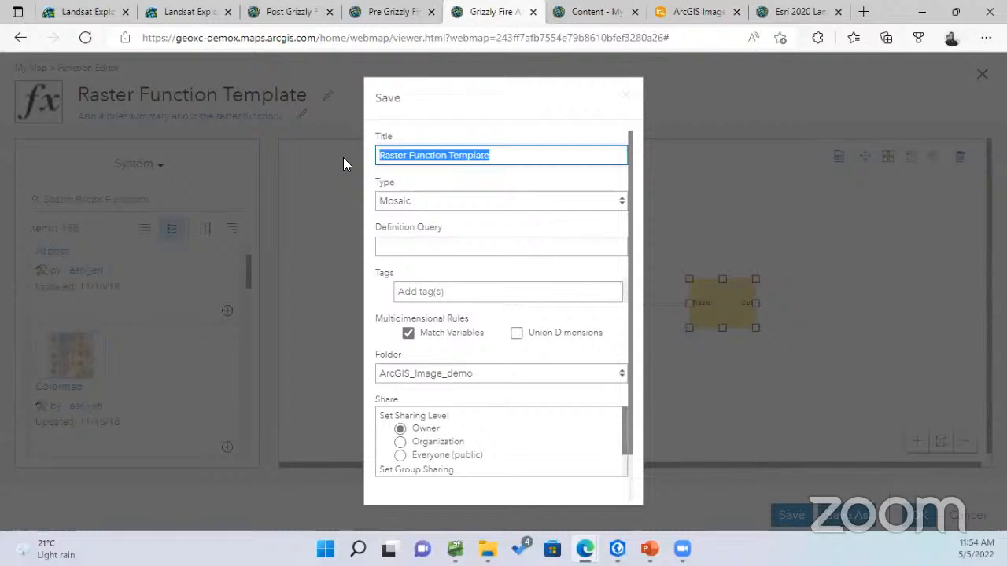
text(a)
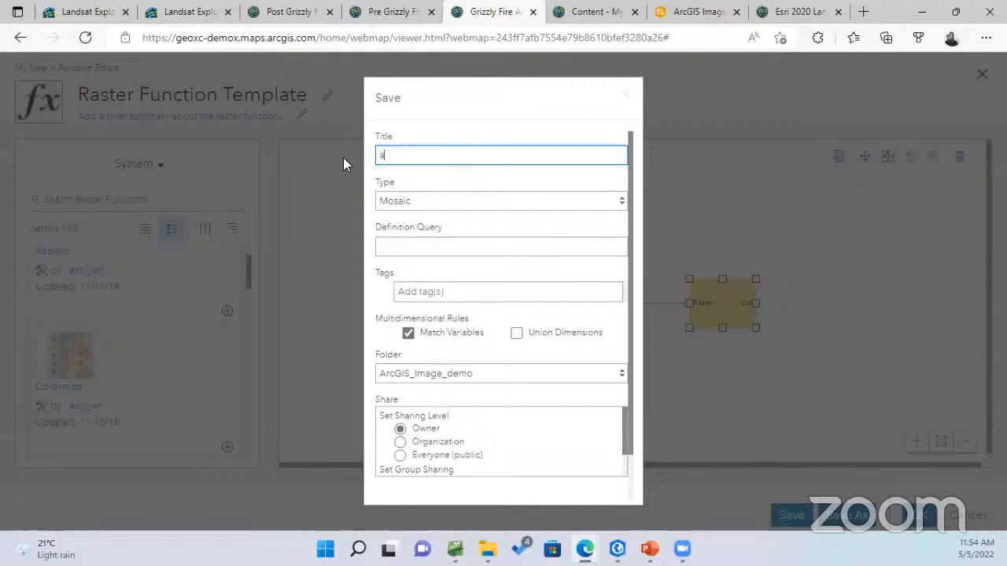
text(Aspe)
key(BackSpace)
text(ct Functio)
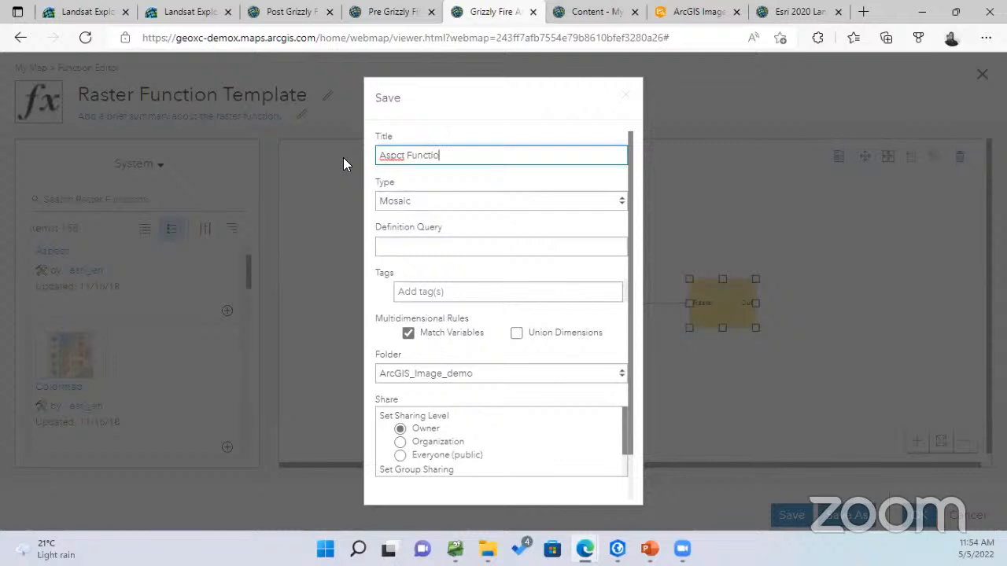
text(n Template)
Add the tags Aspect and Demo
click(447, 293)
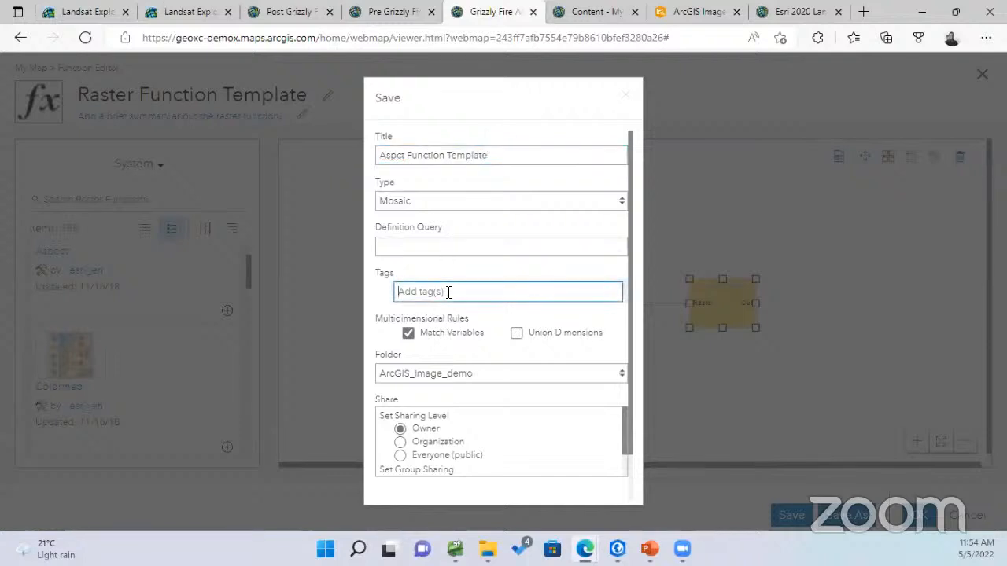
text(Aspec)
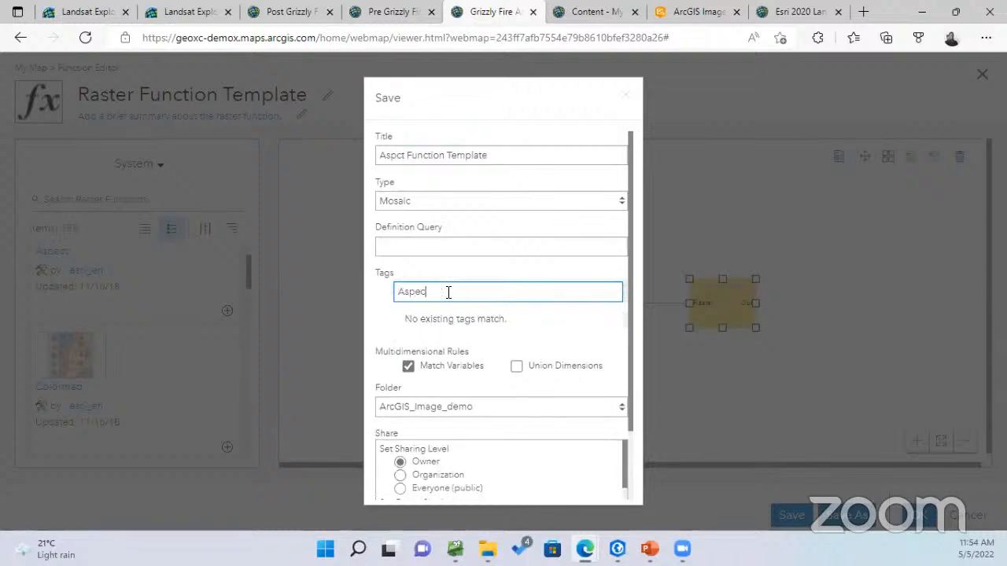
text(t,)
key(Return)
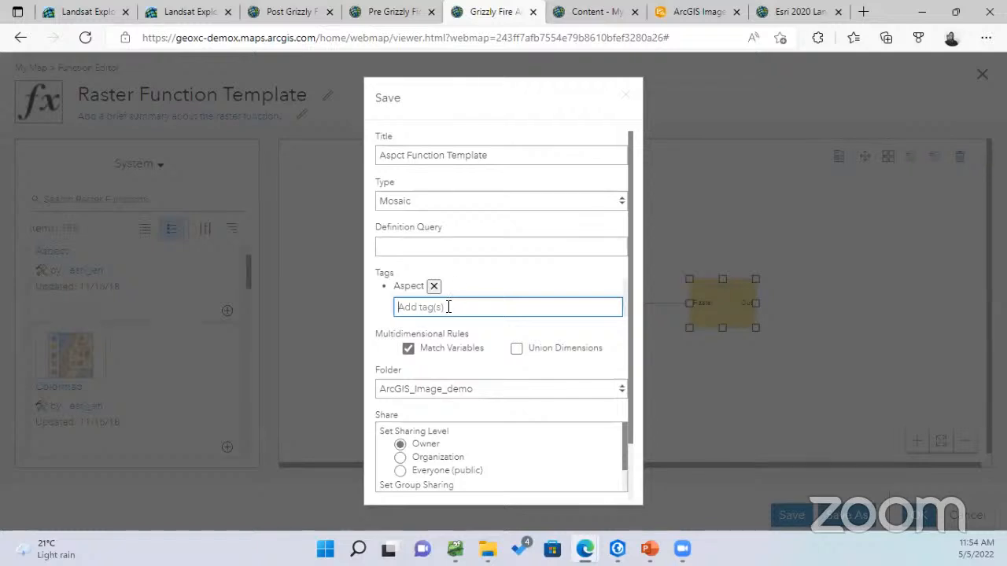
click(448, 307)
text(Demo)
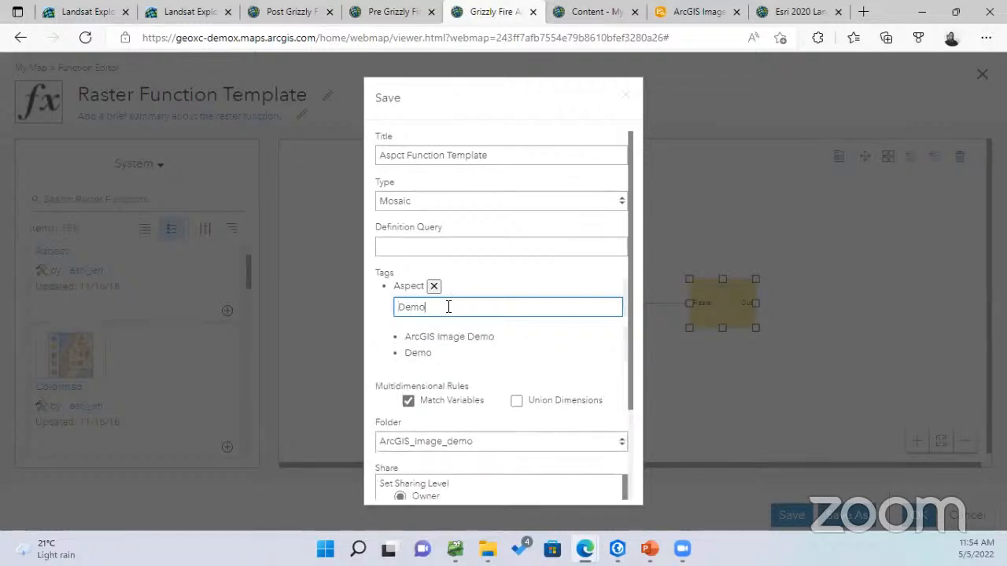
key(Return)
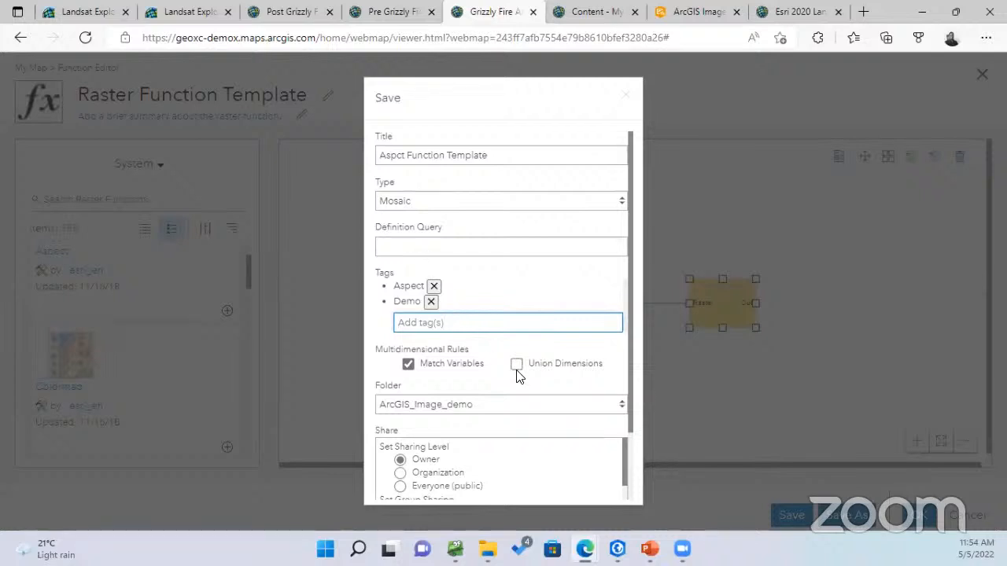
Set sharing to Organization, then cancel the save form without saving
drag(632, 336, 626, 405)
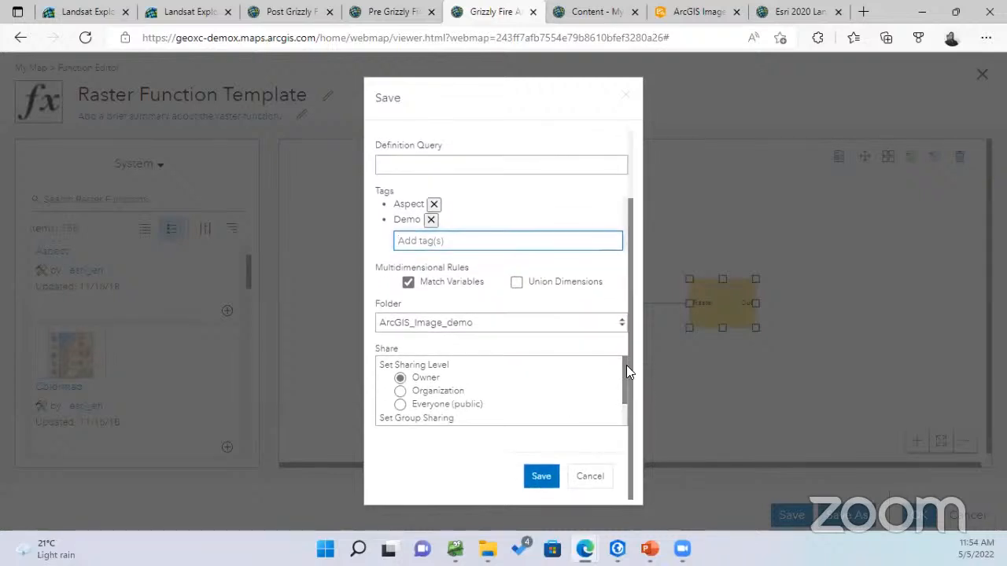
mouse_move(625, 362)
mouse_down()
mouse_move(623, 376)
mouse_move(621, 365)
mouse_up()
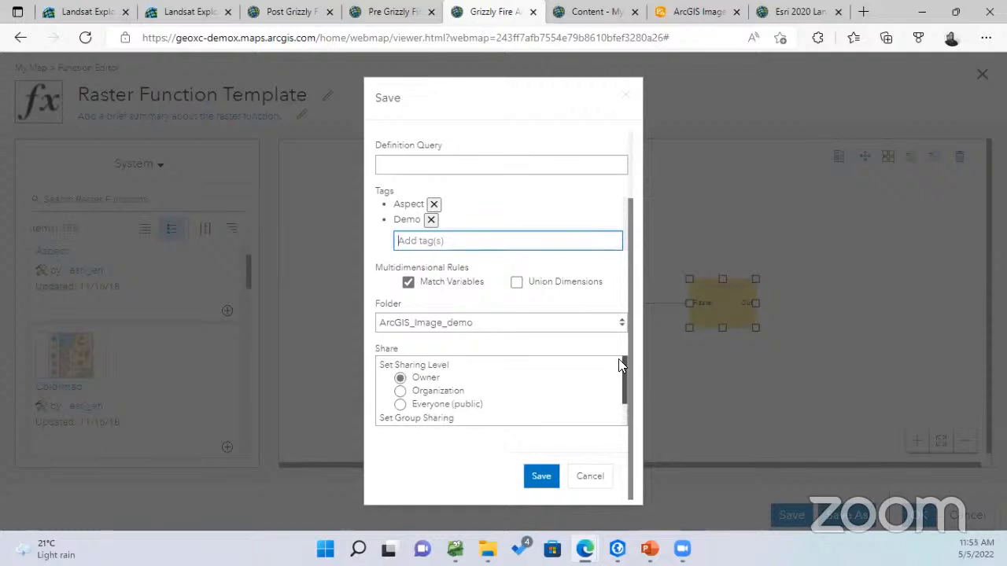
click(400, 391)
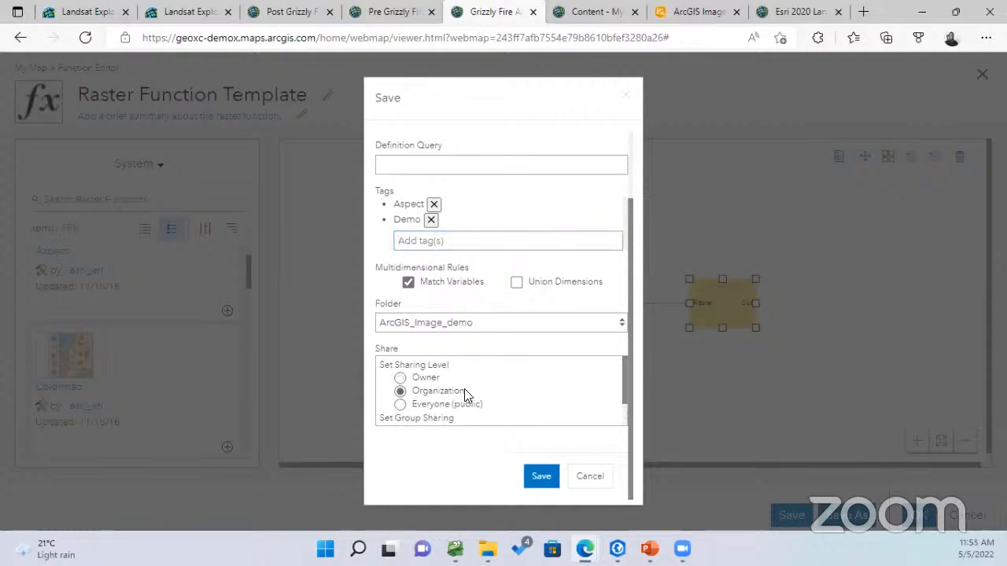
scroll(455, 400, down, 1)
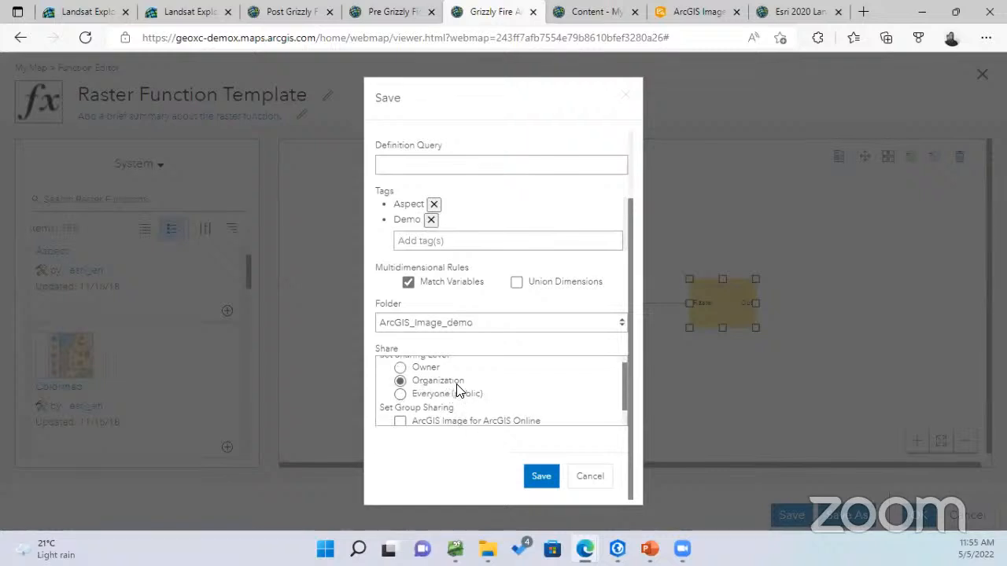
scroll(543, 369, down, 1)
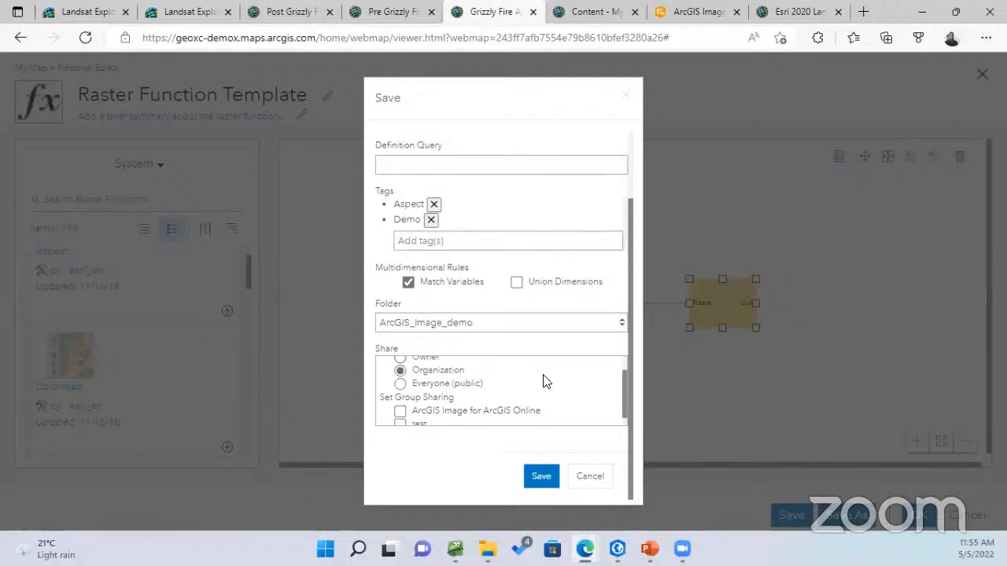
drag(625, 381, 625, 388)
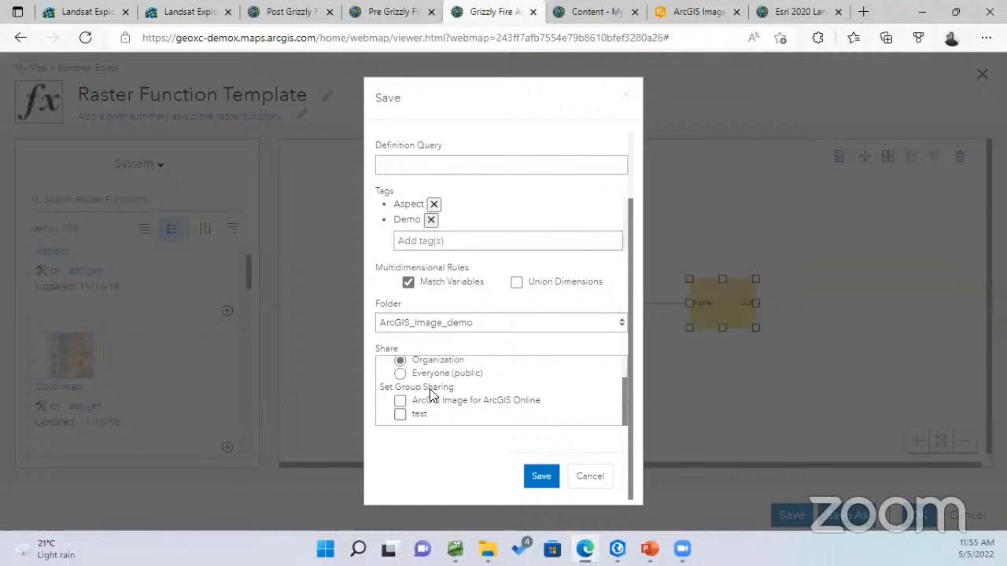
scroll(459, 386, up, 1)
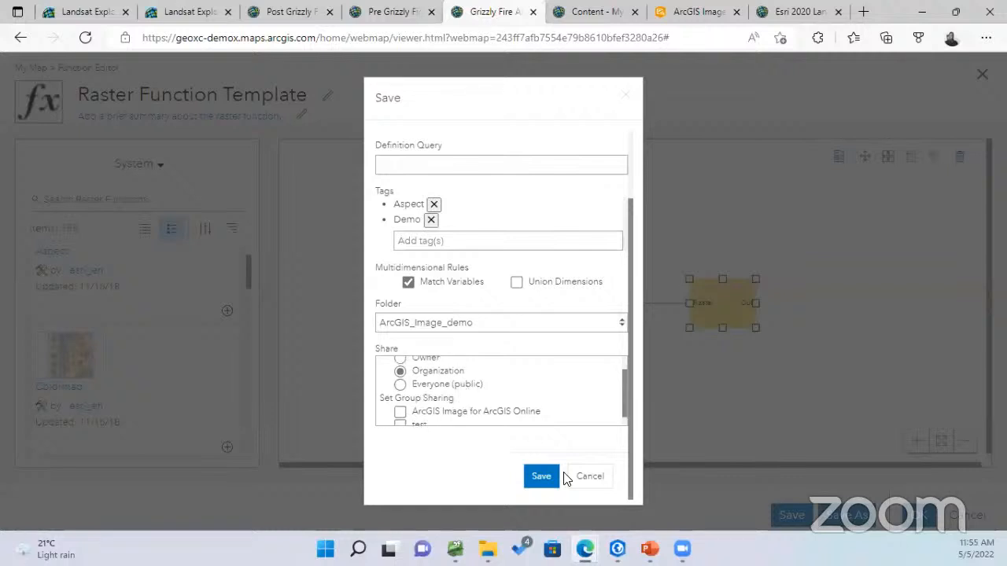
click(590, 477)
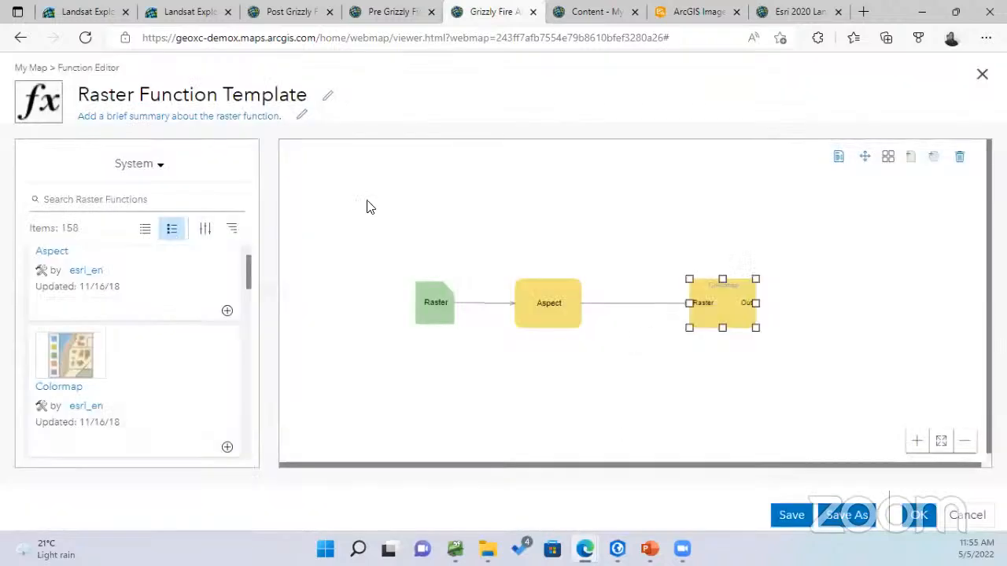
Close the raster function editor and discard the template with Don't Save
click(980, 74)
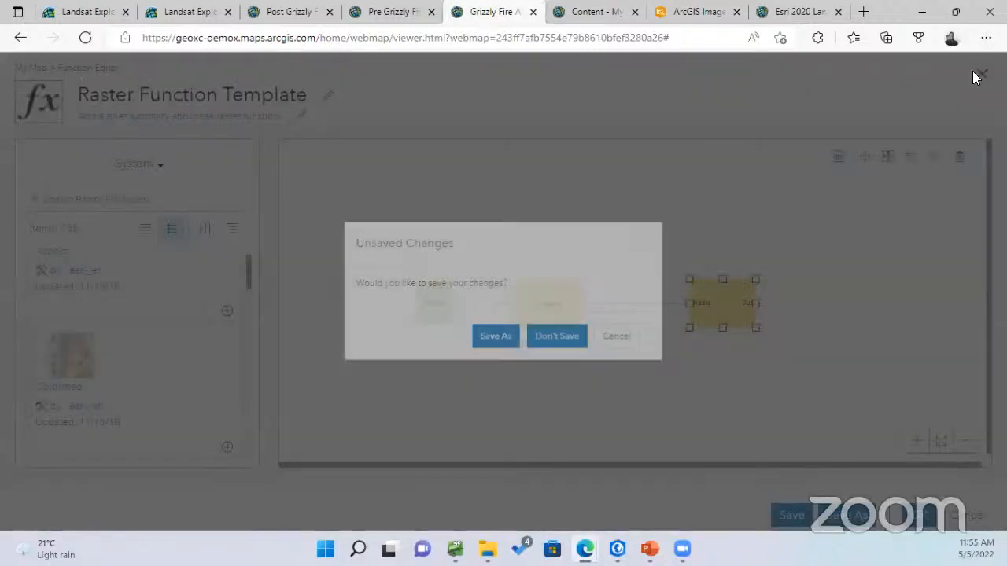
click(612, 340)
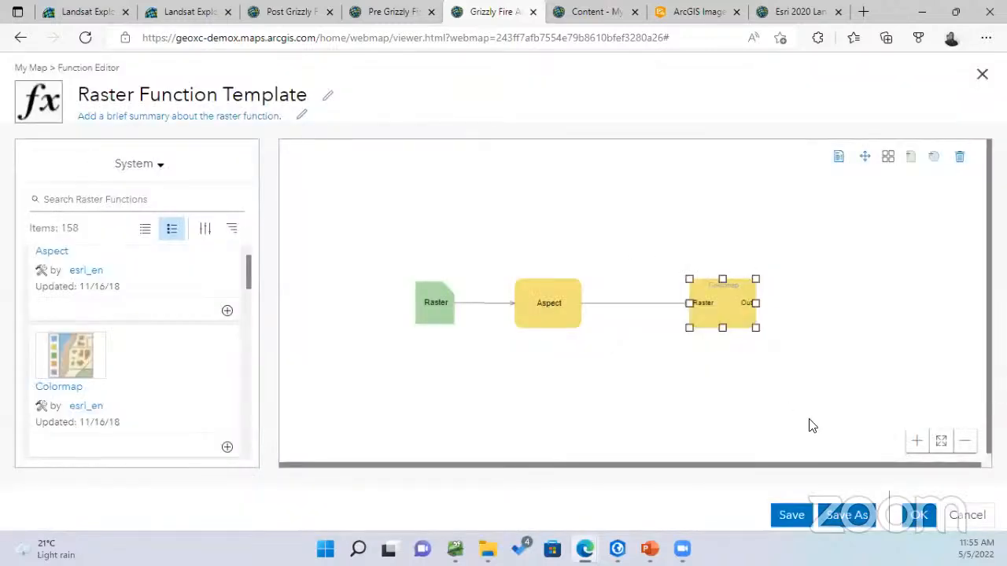
click(967, 516)
click(533, 335)
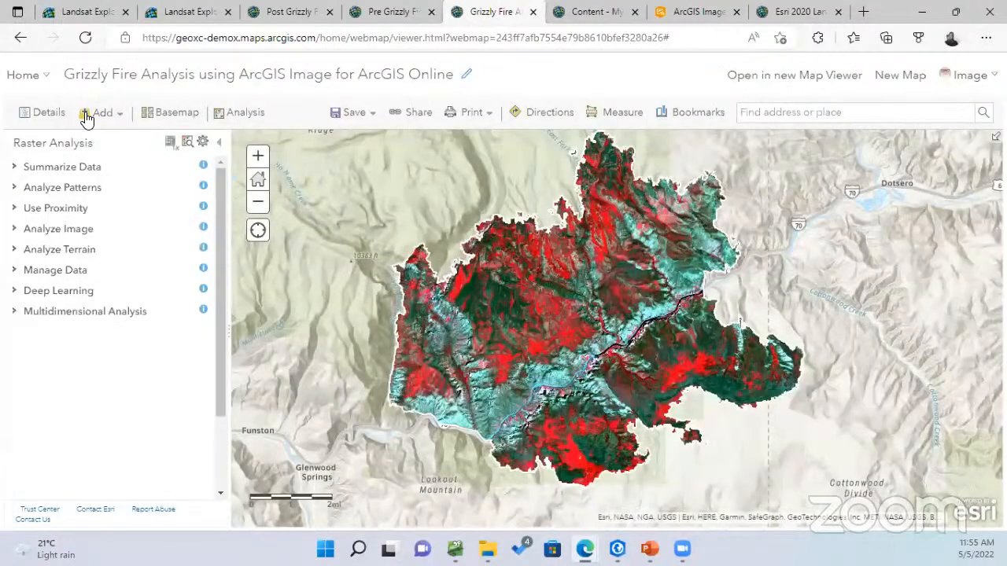
click(44, 113)
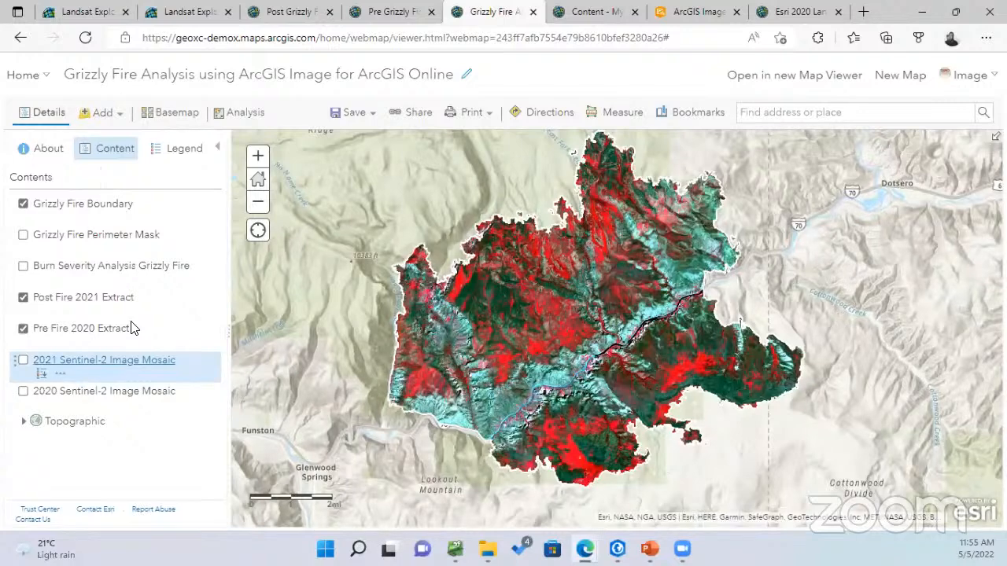
click(236, 117)
click(135, 213)
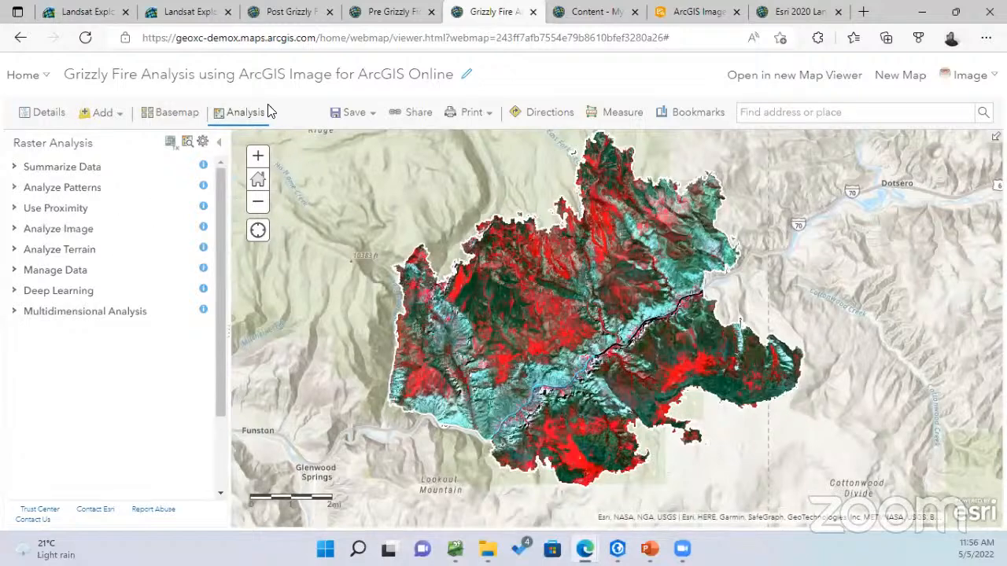
click(187, 145)
Switch the template source from Living Atlas to My Organization, search 'bu', then clear the search
click(75, 126)
click(79, 316)
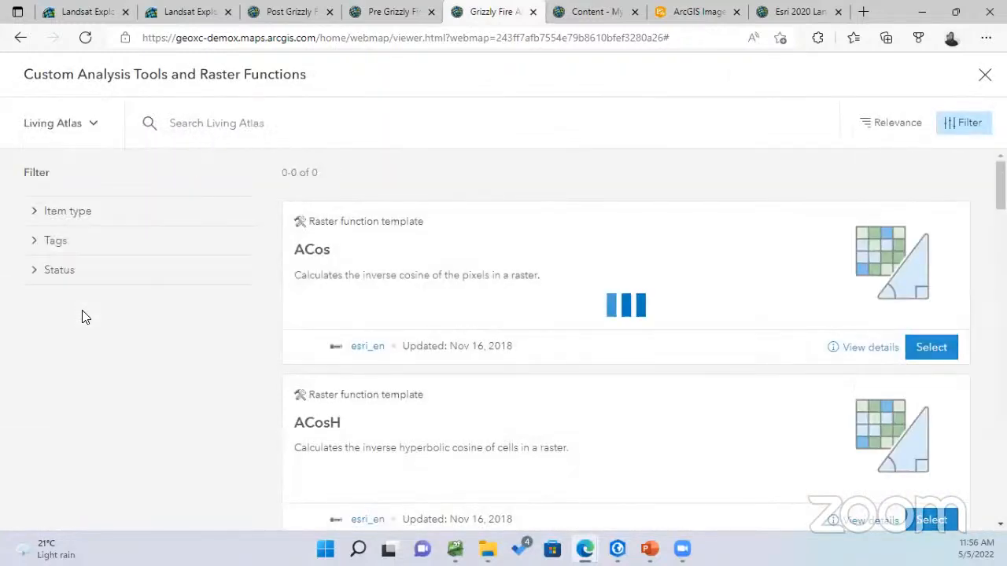
click(82, 130)
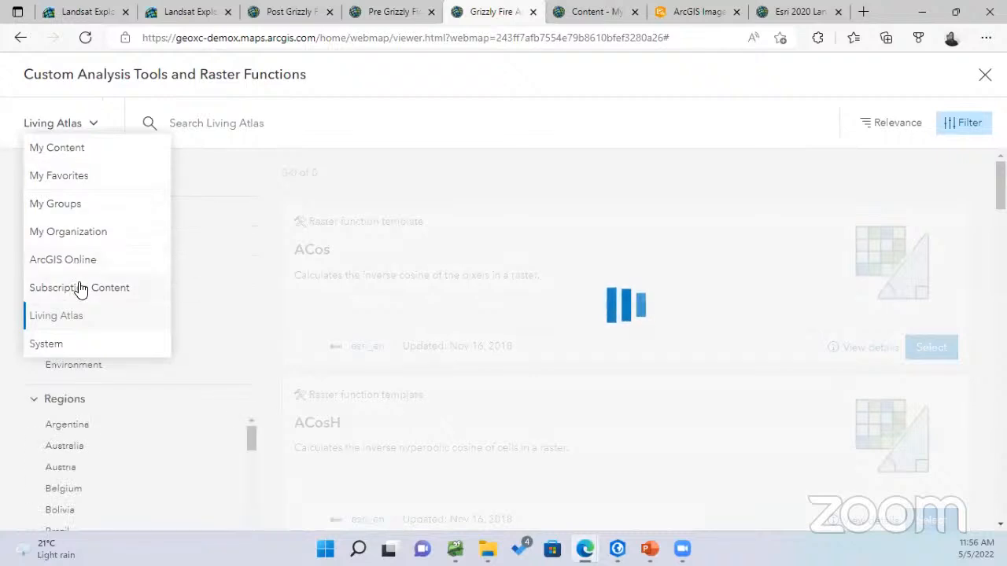
click(77, 233)
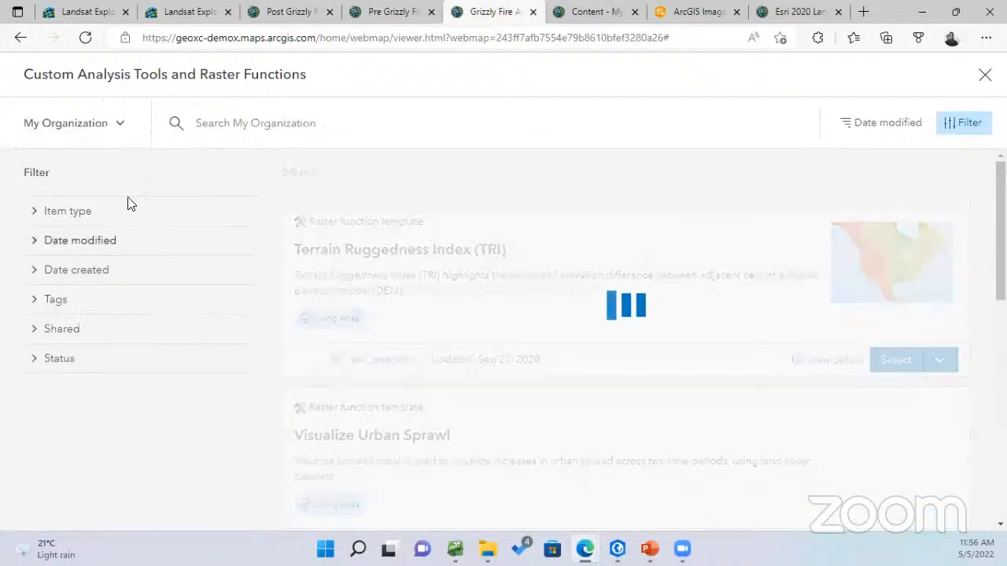
click(287, 130)
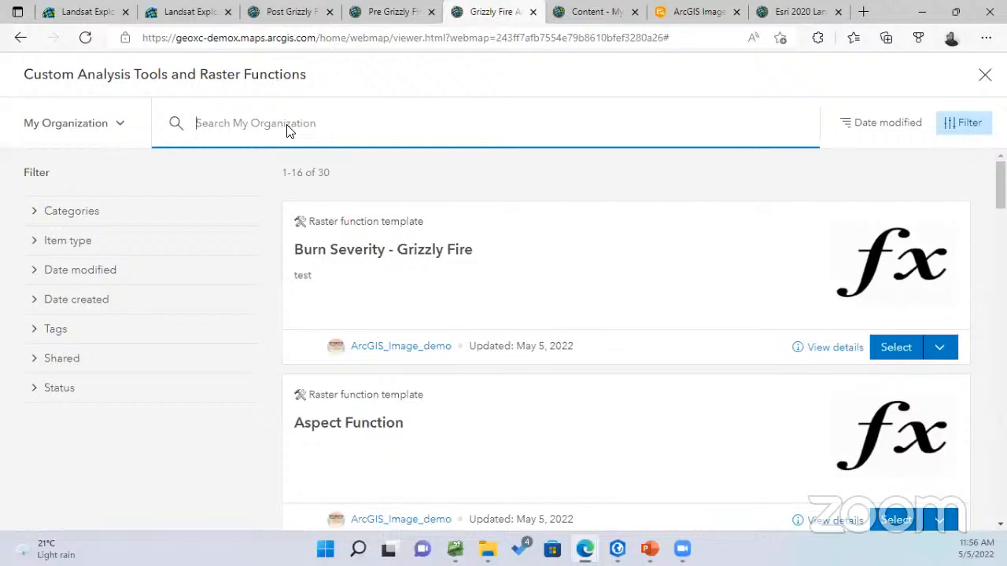
text(burn)
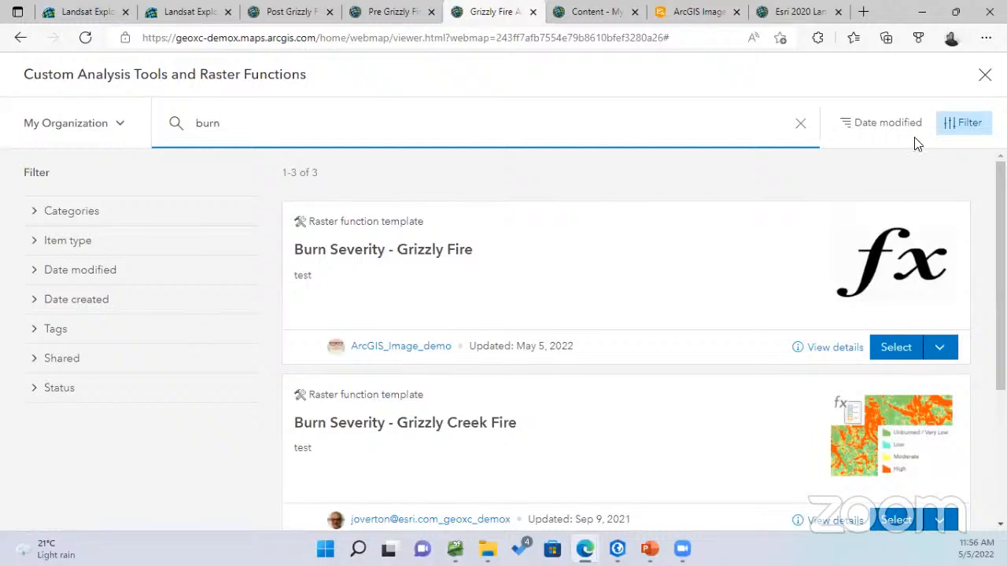
click(801, 123)
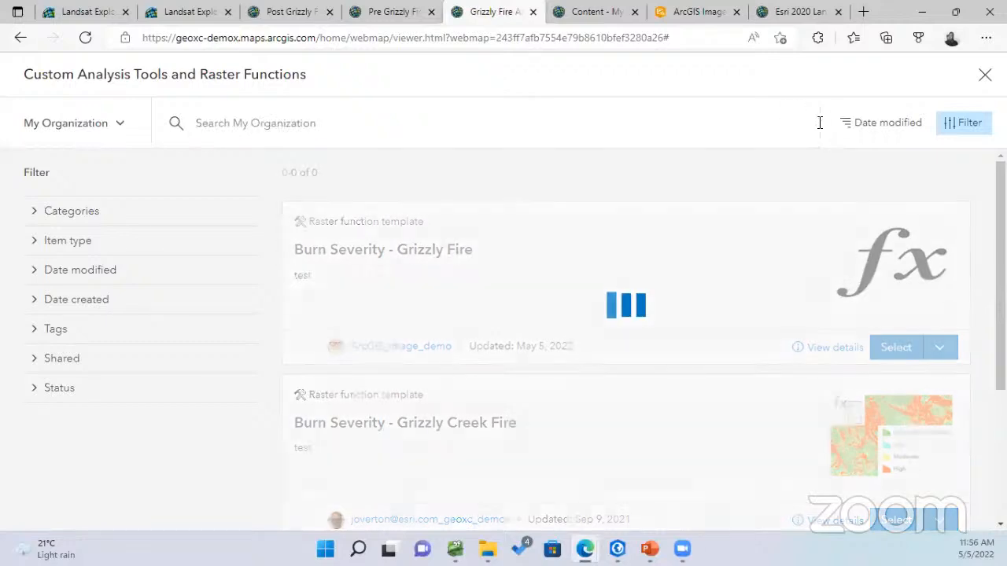
Reopen the custom gallery on My Organization and open Burn Severity - Grizzly Fire for editing
click(985, 75)
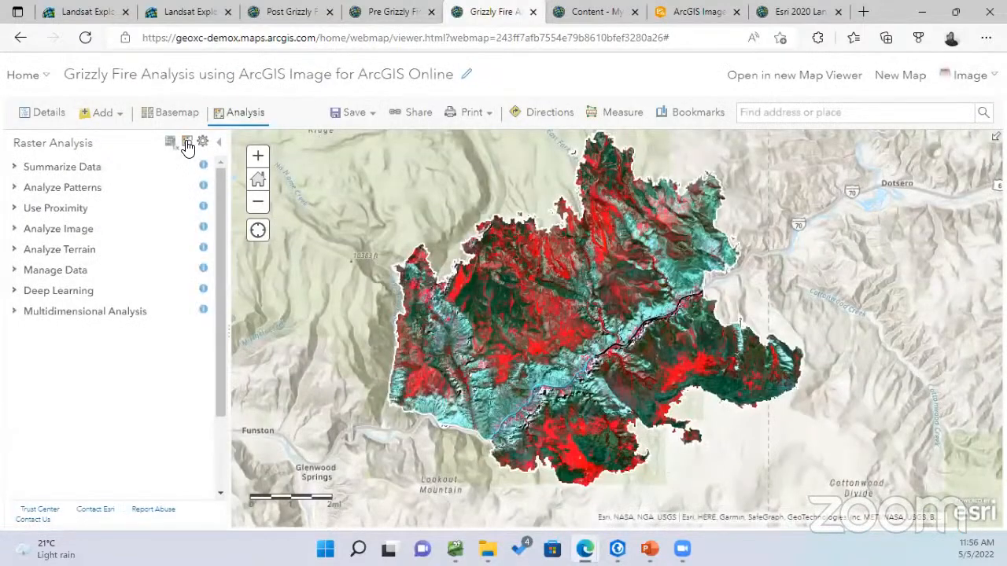
click(188, 140)
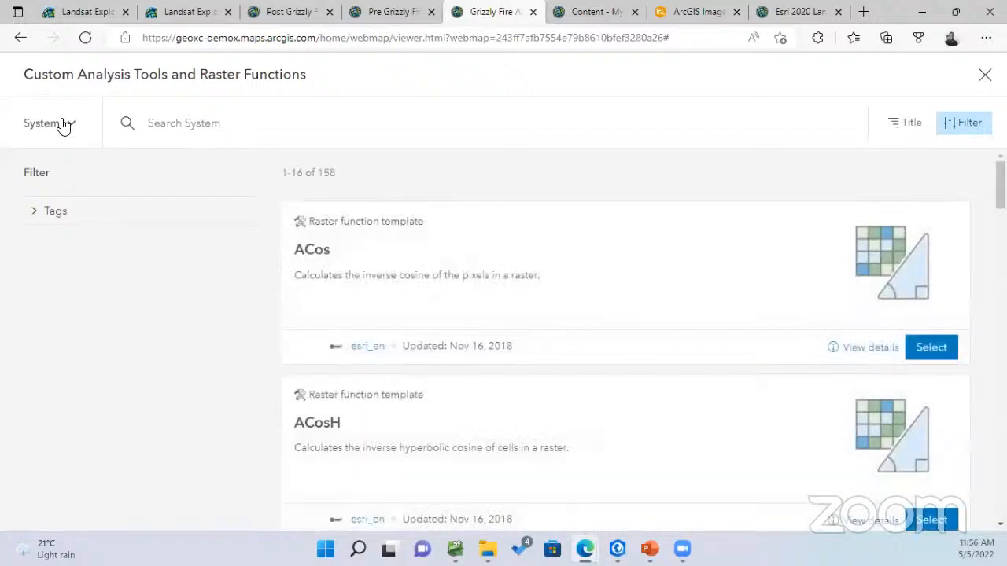
click(60, 124)
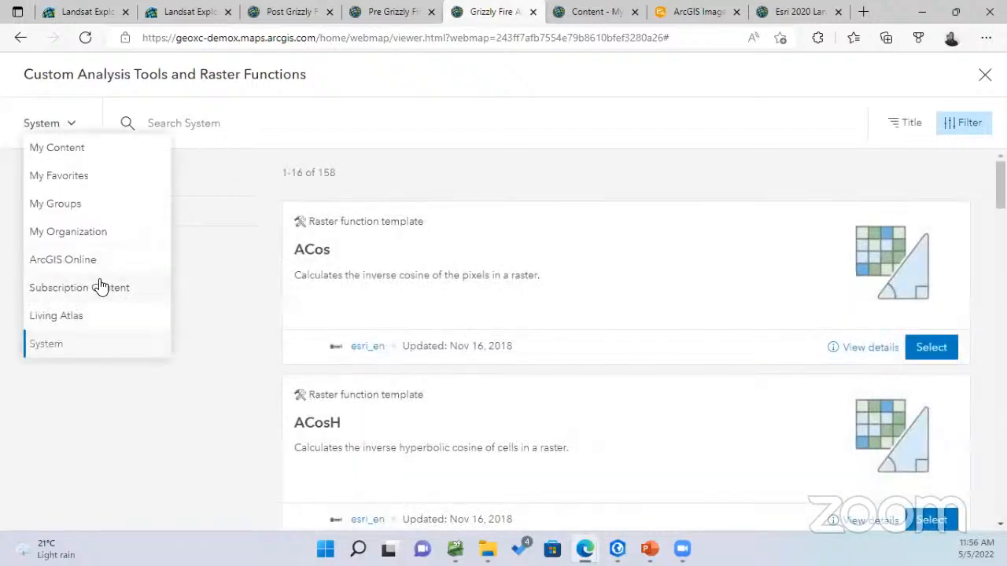
click(88, 232)
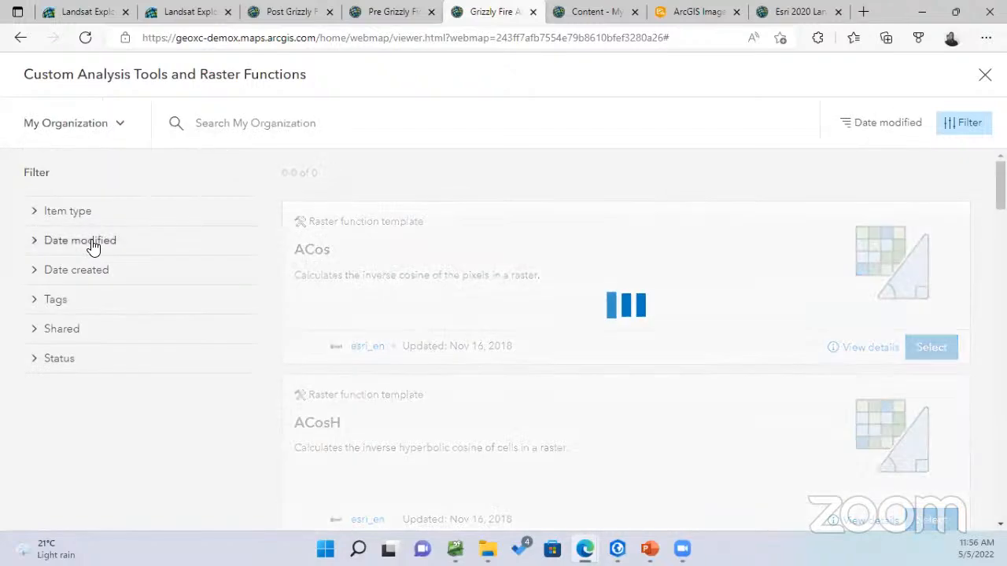
click(357, 133)
click(941, 349)
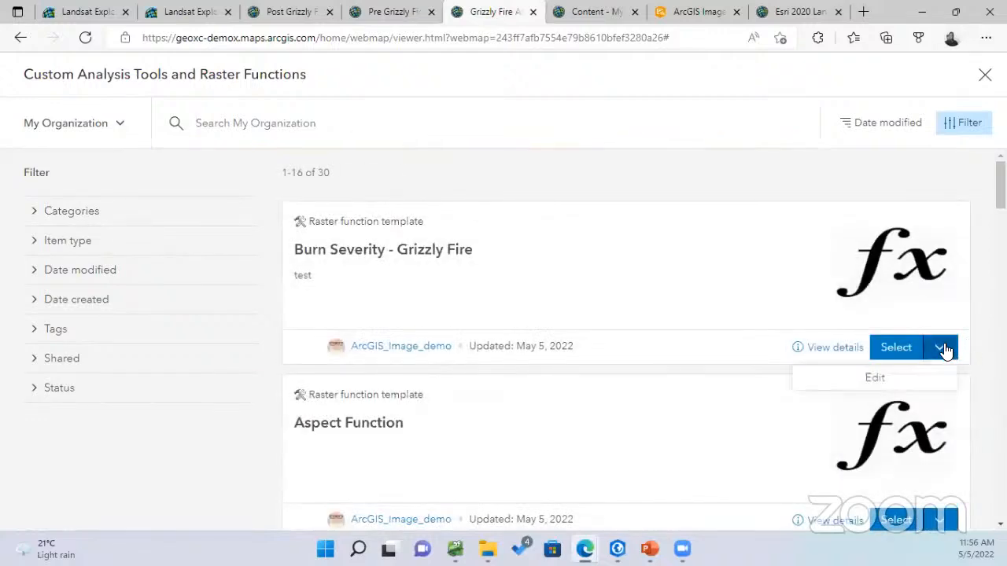
click(874, 384)
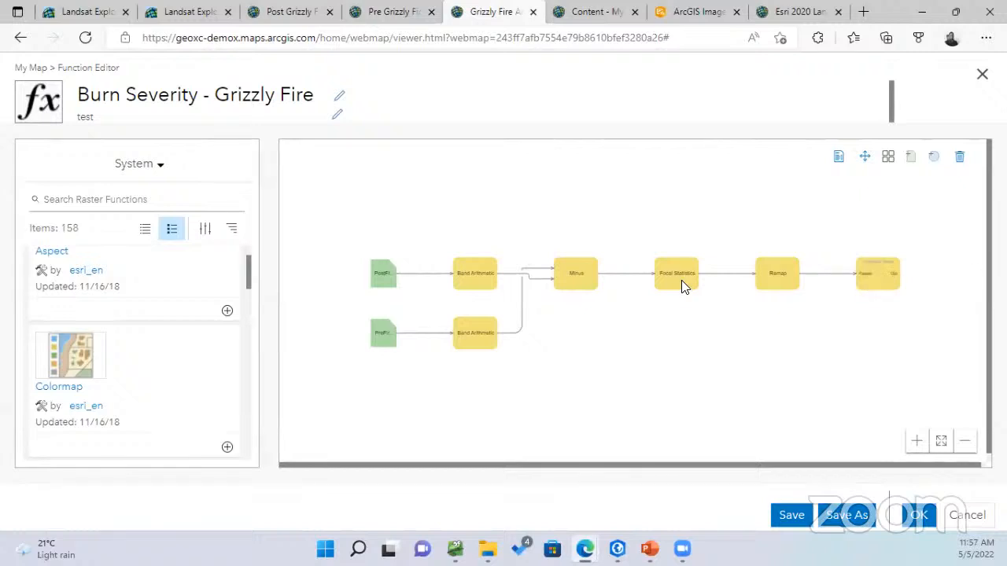
Inspect the post-fire and pre-fire raster inputs, leaving both unchanged
double_click(383, 275)
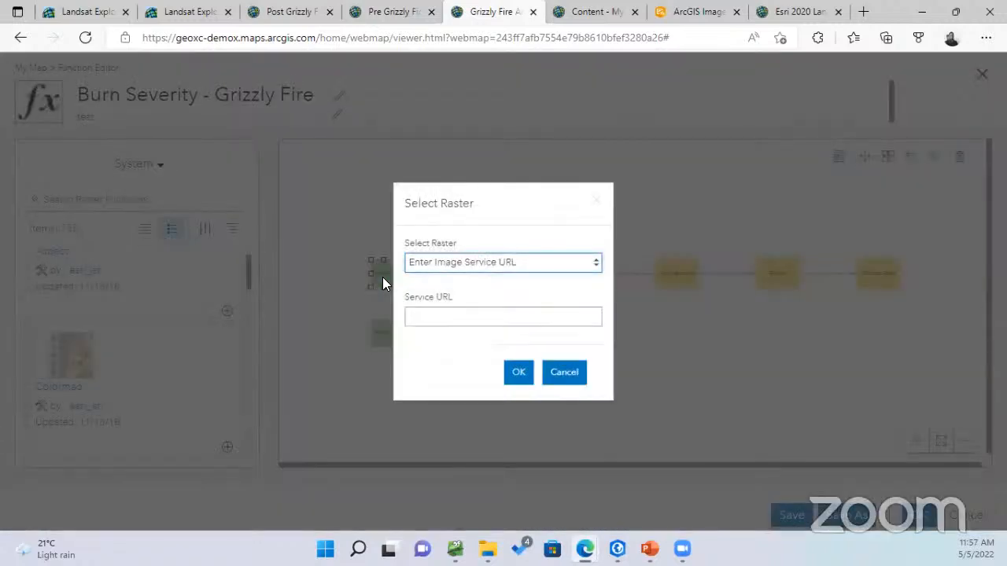
click(571, 375)
double_click(382, 334)
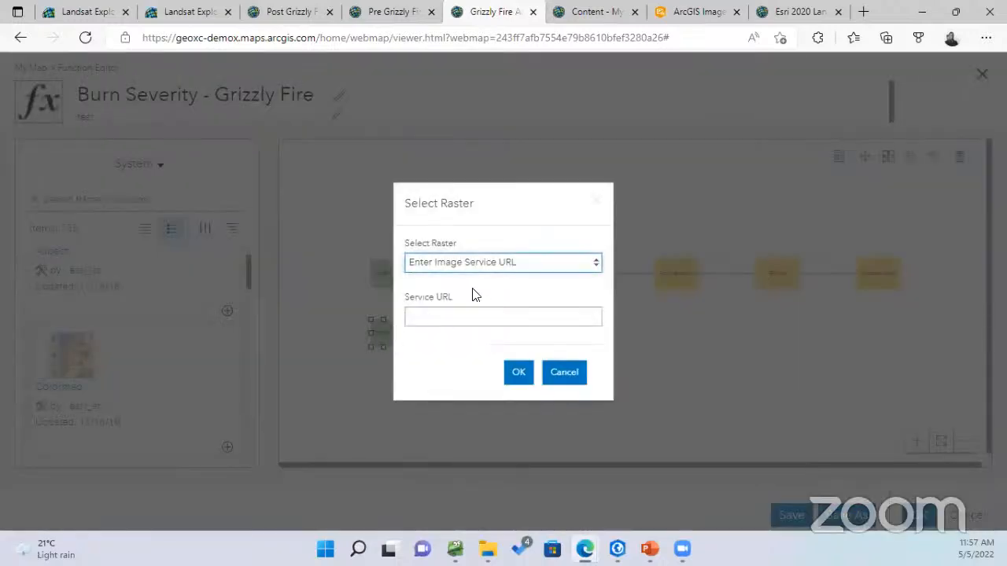
click(574, 377)
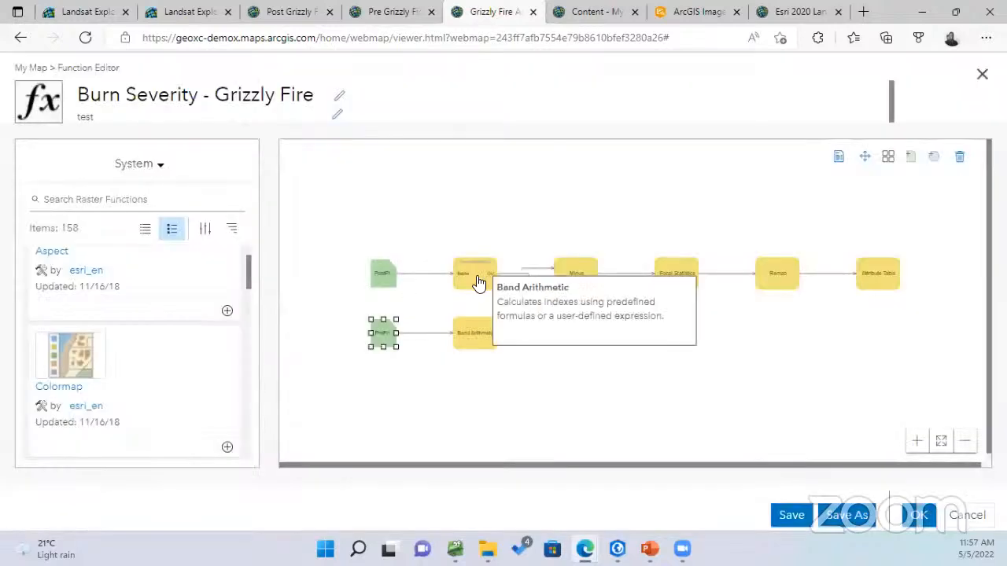
Review the post-fire and pre-fire Band Arithmetic parameters and variables without changes
click(476, 277)
double_click(477, 275)
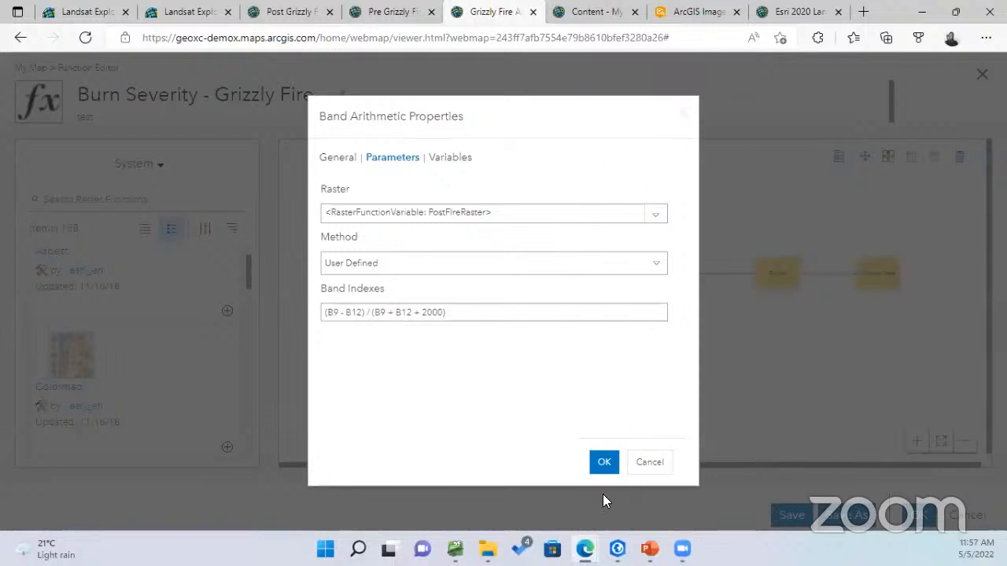
click(645, 460)
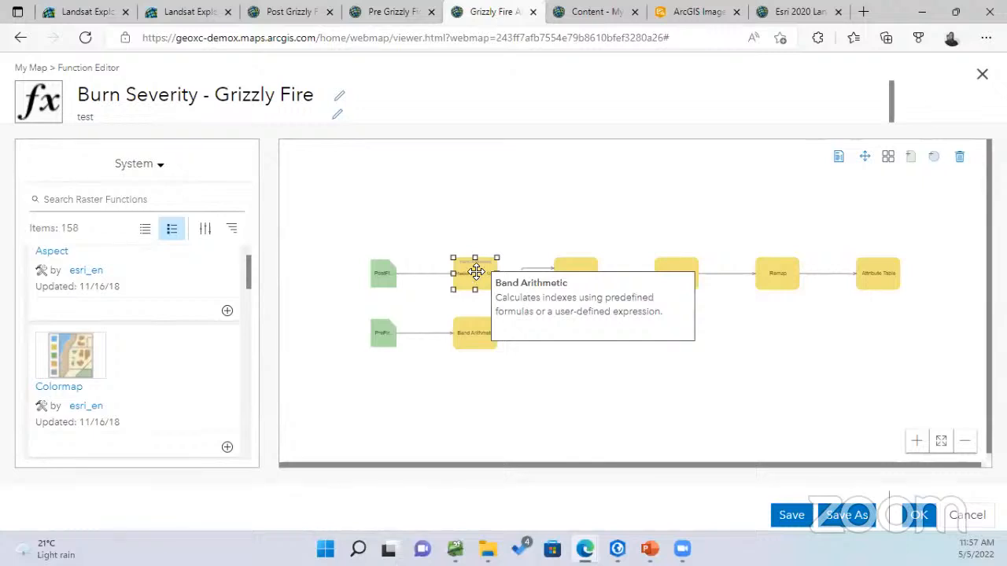
double_click(472, 346)
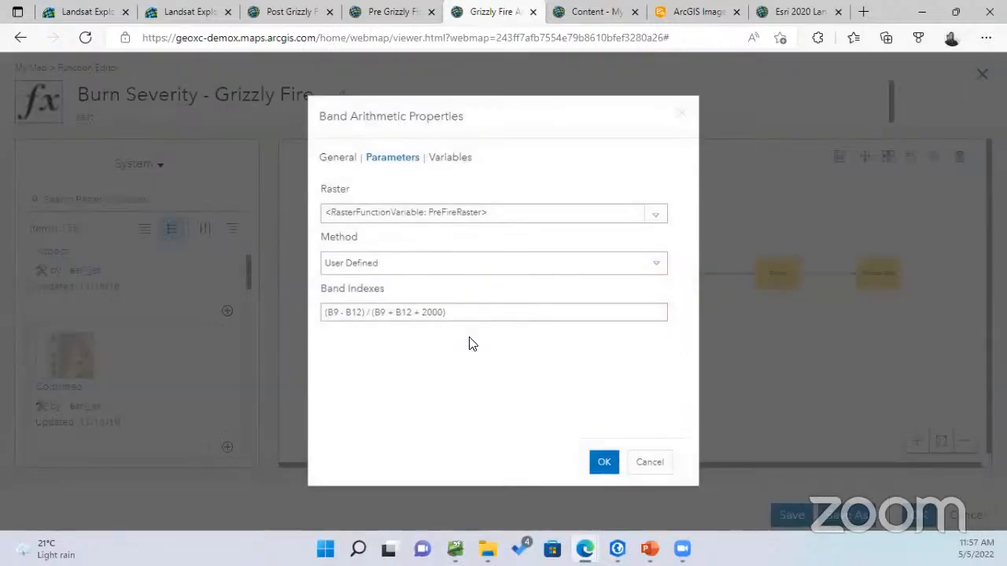
click(440, 158)
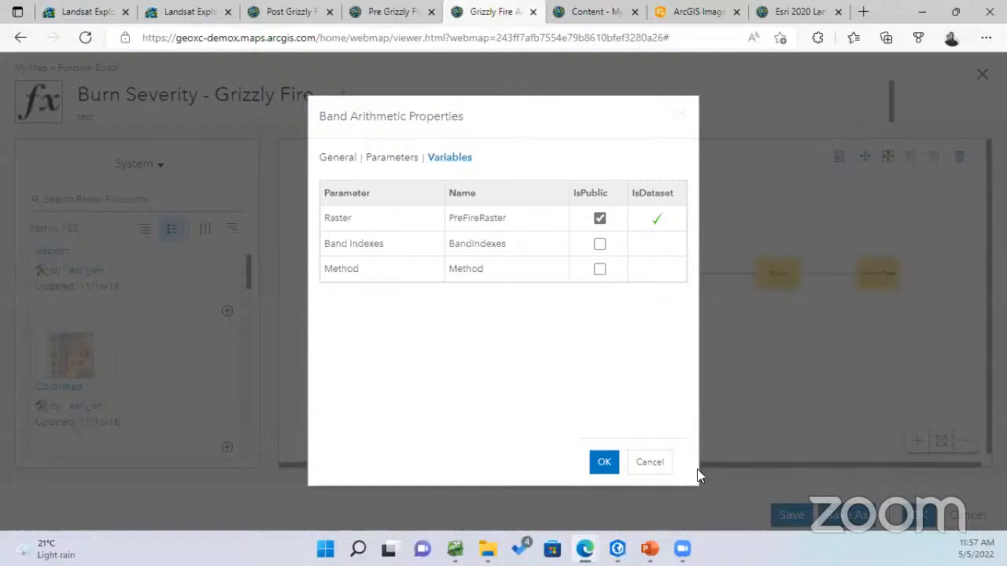
click(660, 464)
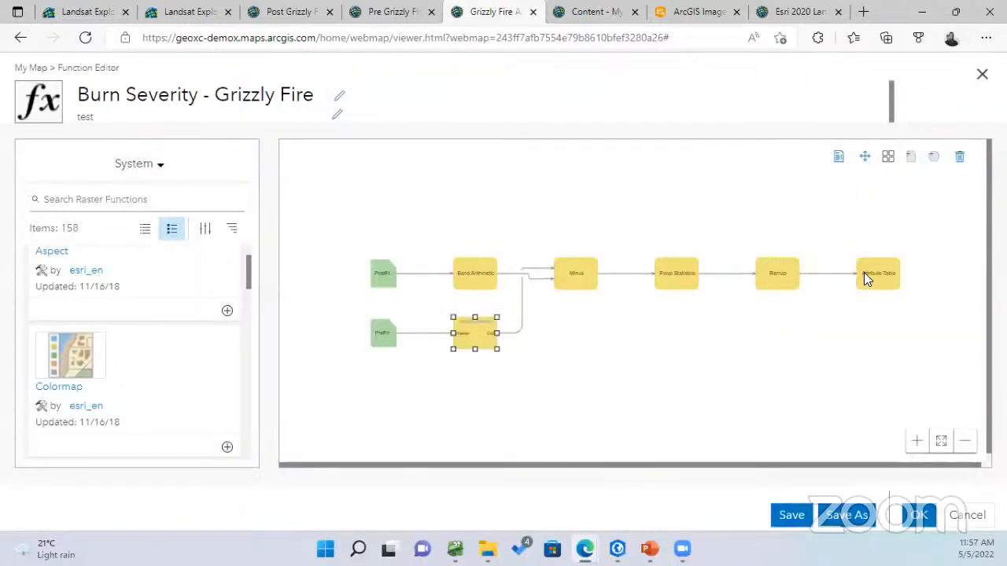
Review the Attribute Table severity classes, then leave the editor unsaved
double_click(866, 280)
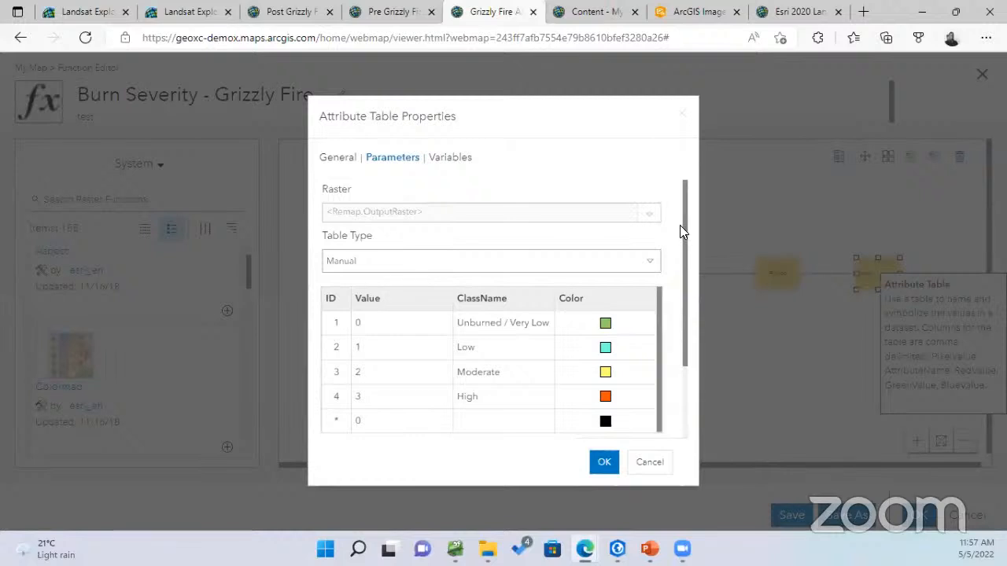
scroll(682, 230, down, 1)
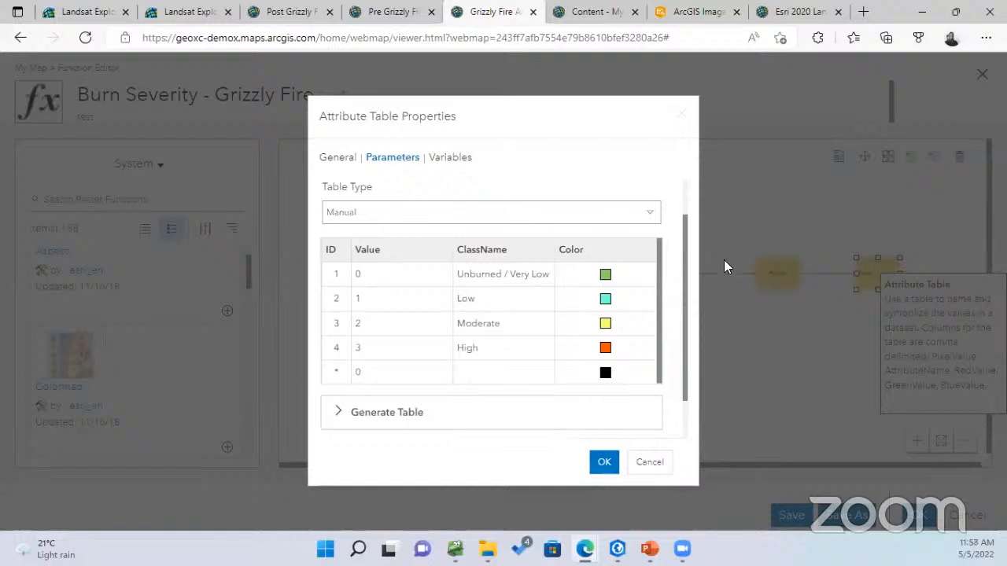
click(655, 462)
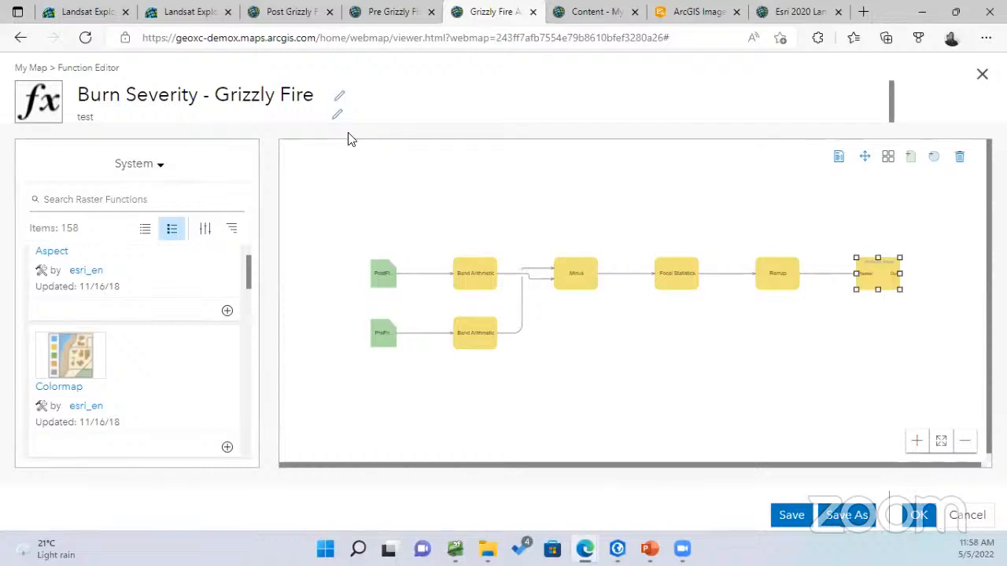
click(969, 518)
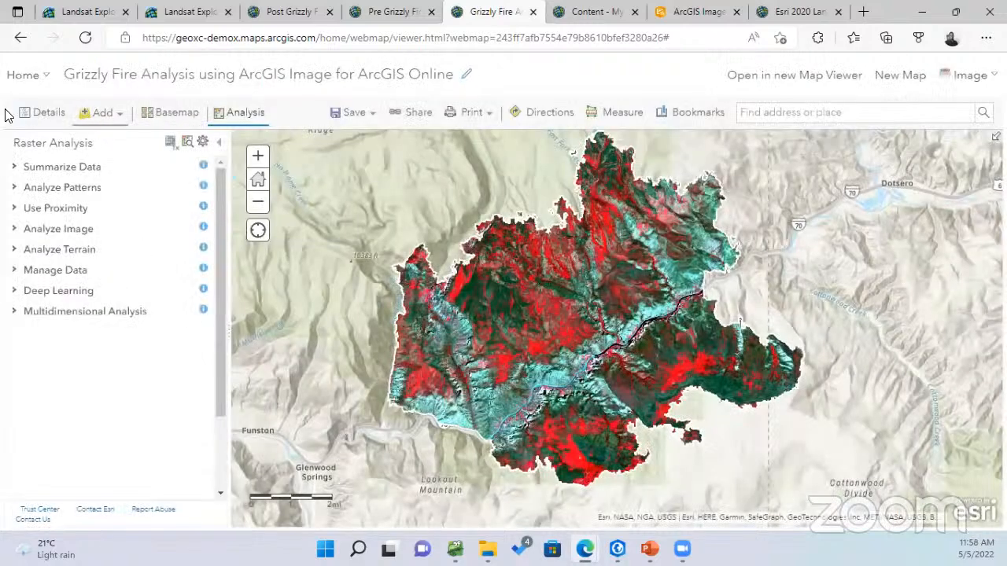
Turn on Burn Severity Analysis Grizzly Fire and hide the Post Fire 2021 and Pre Fire 2020 extracts
click(30, 112)
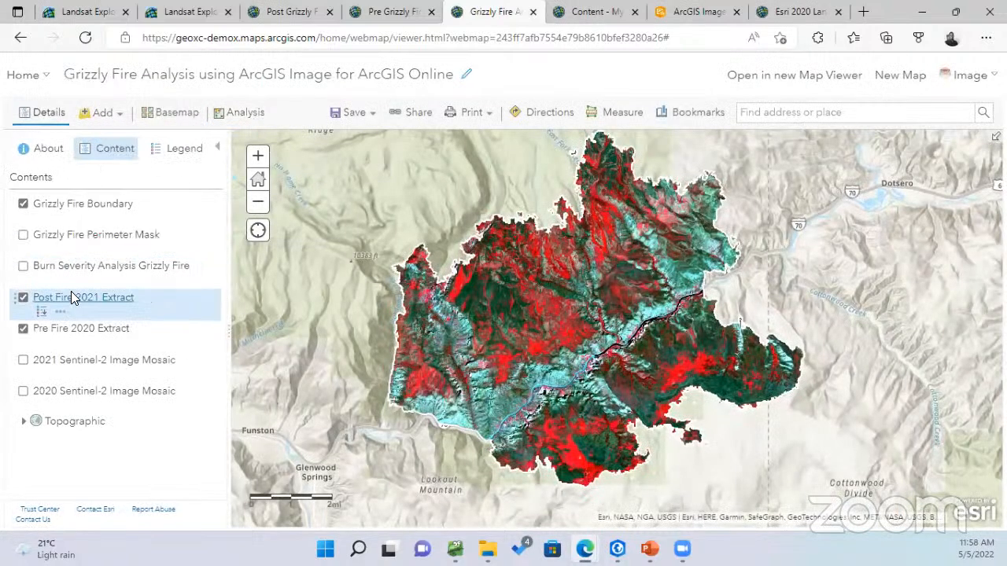
click(23, 267)
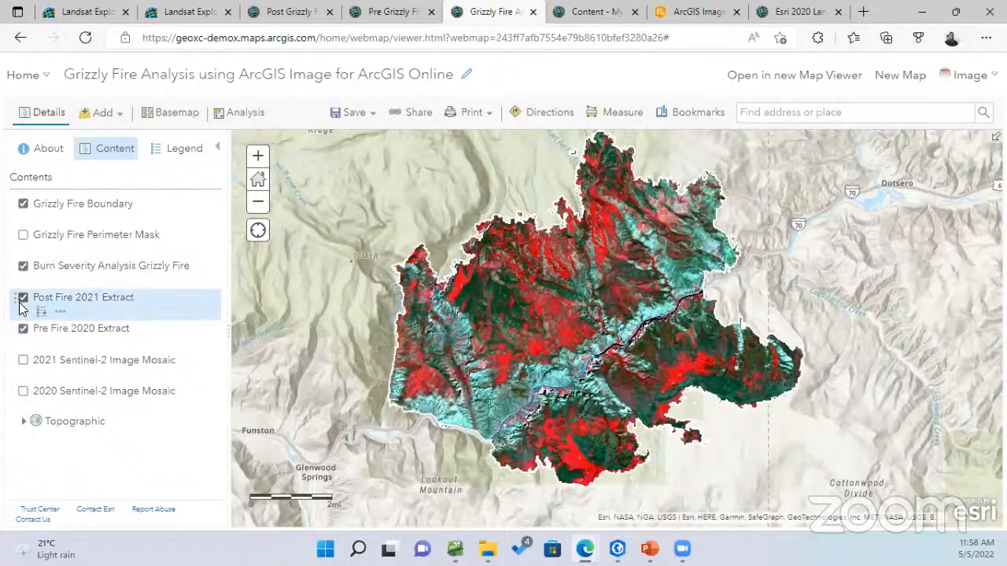
click(22, 299)
click(22, 330)
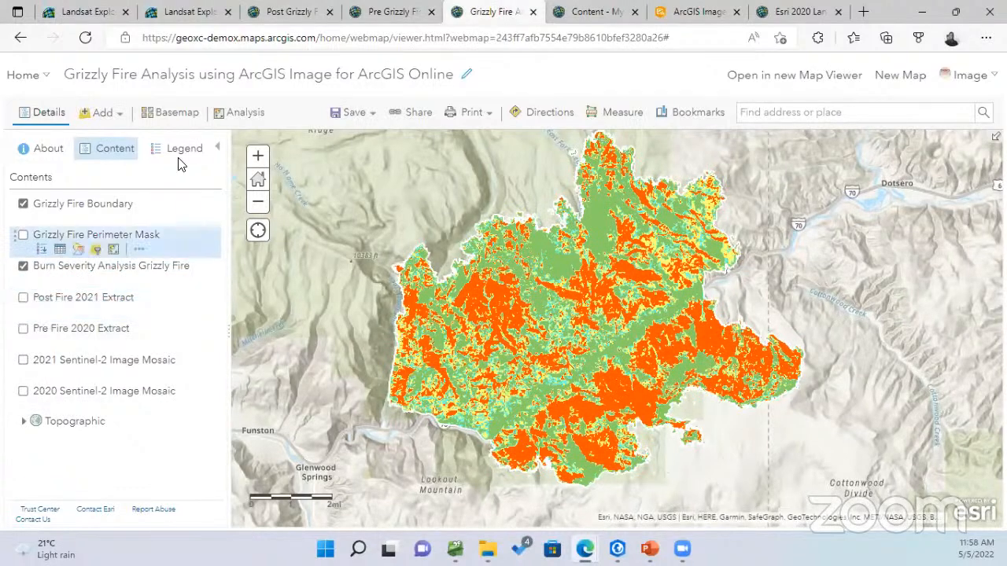
Hide the burn severity layer, turn on the Grizzly Fire Perimeter Mask, and minimize the browser
click(220, 114)
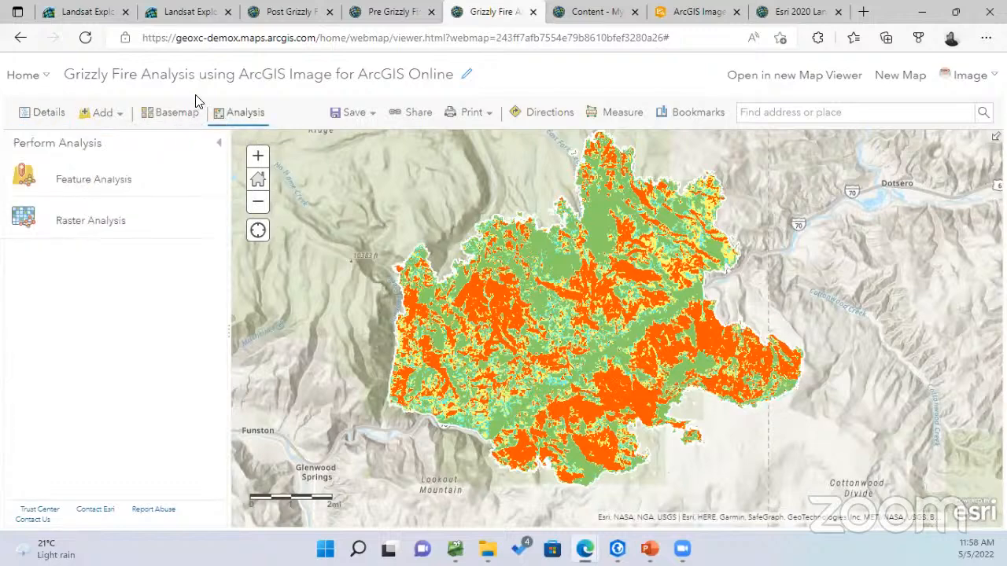
click(52, 118)
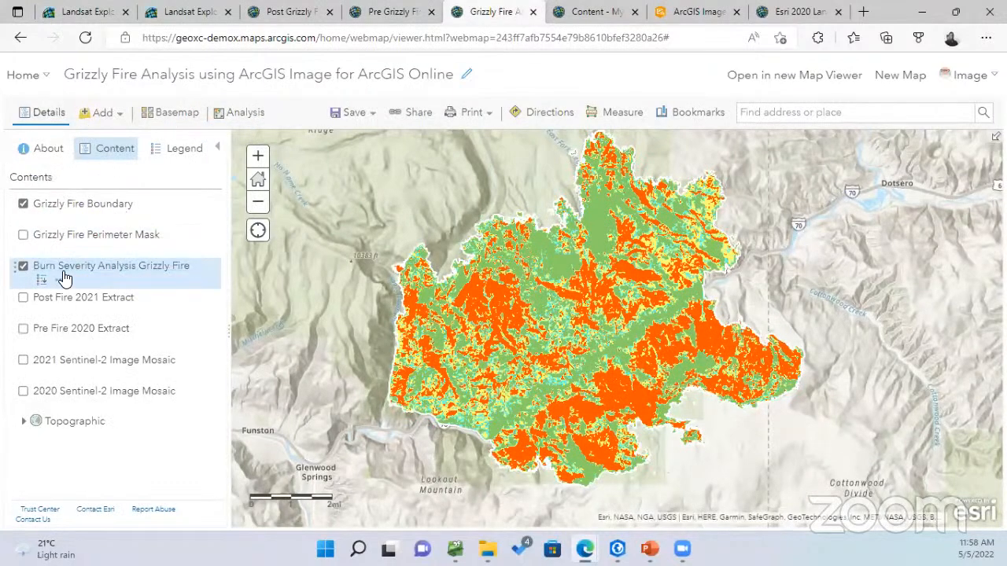
scroll(592, 334, up, 2)
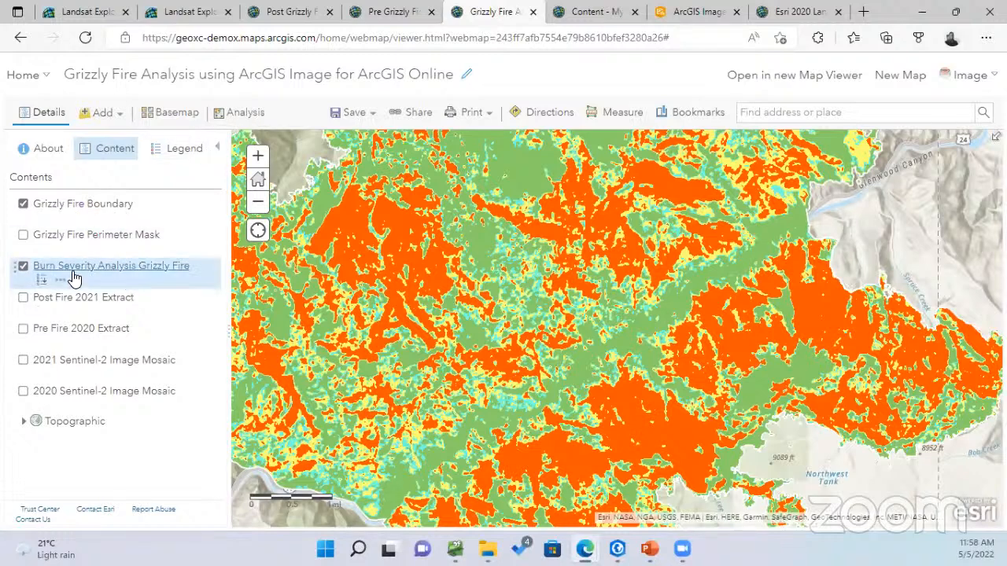
click(24, 266)
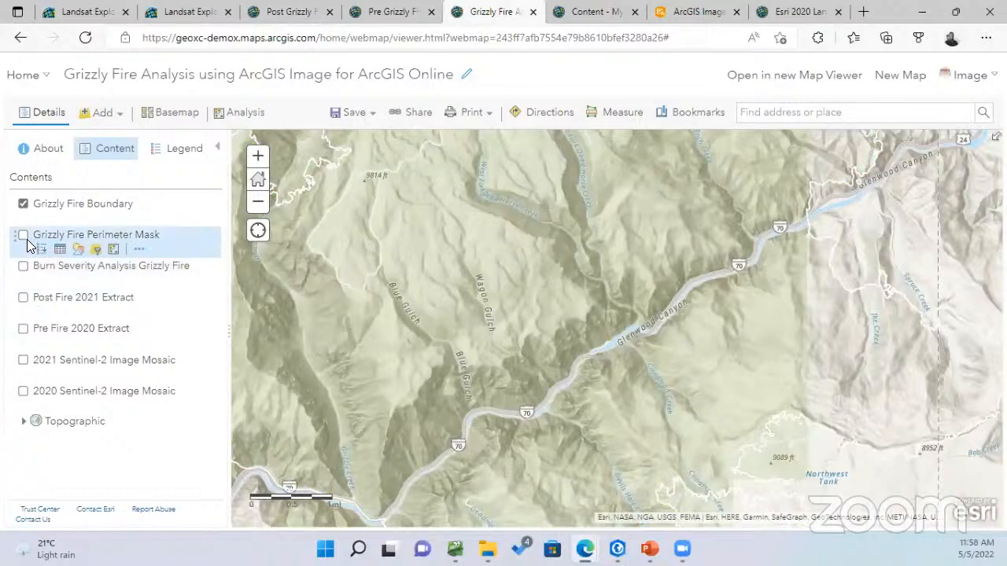
click(23, 235)
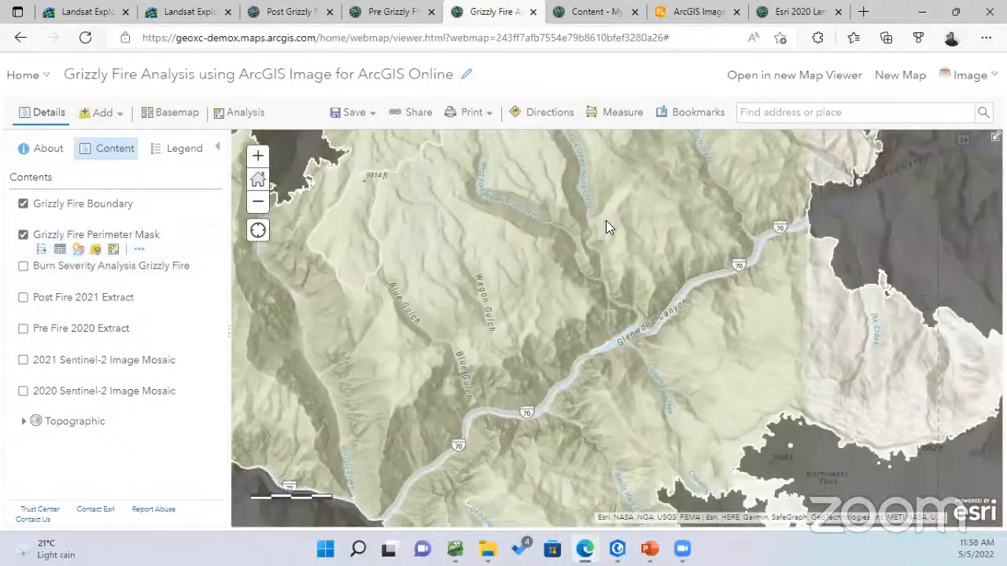
click(927, 13)
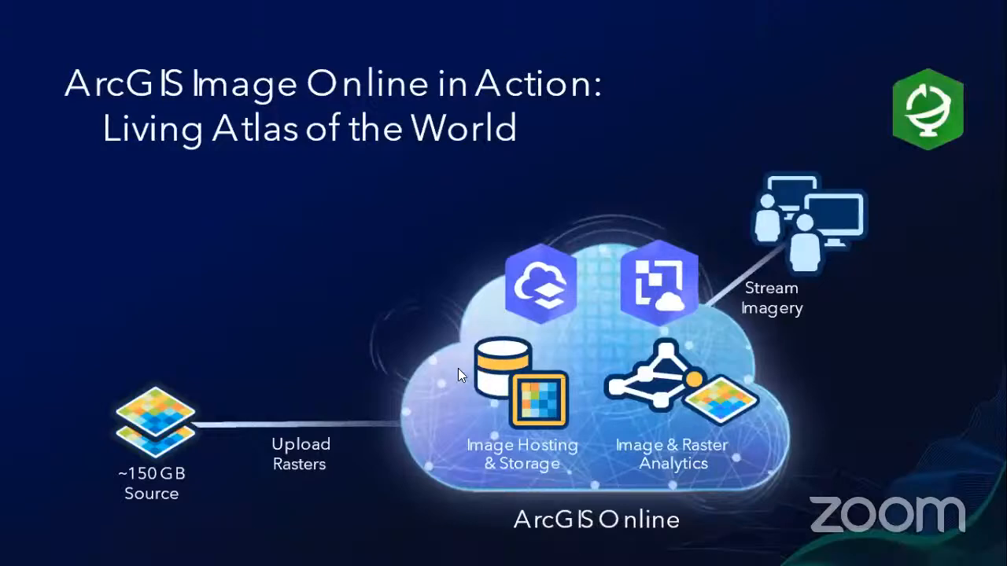